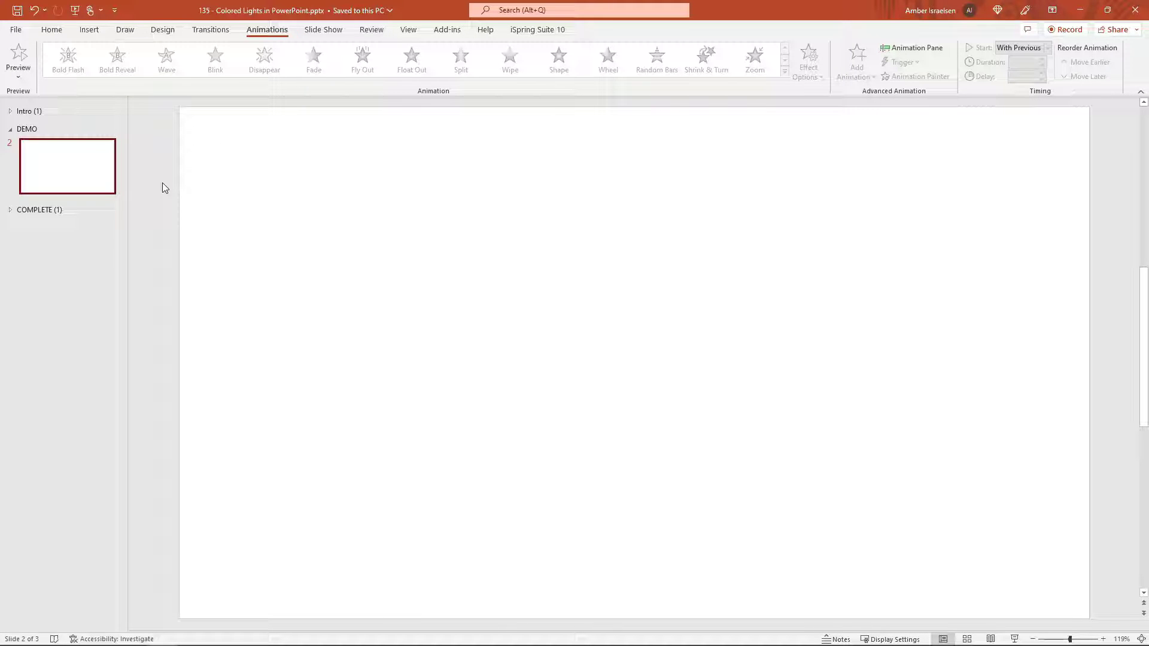
Fill slide 2's background with solid Black from the Format Background pane.
{"action": "right_click", "coordinate": [189, 163]}
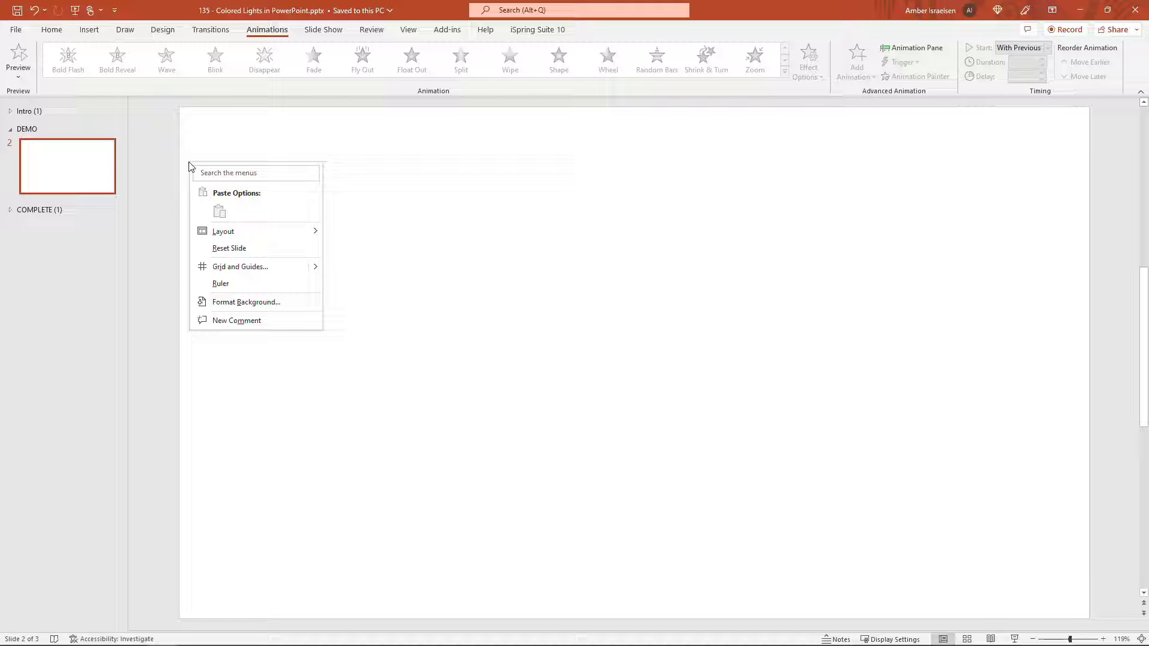
{"action": "left_click", "coordinate": [246, 302]}
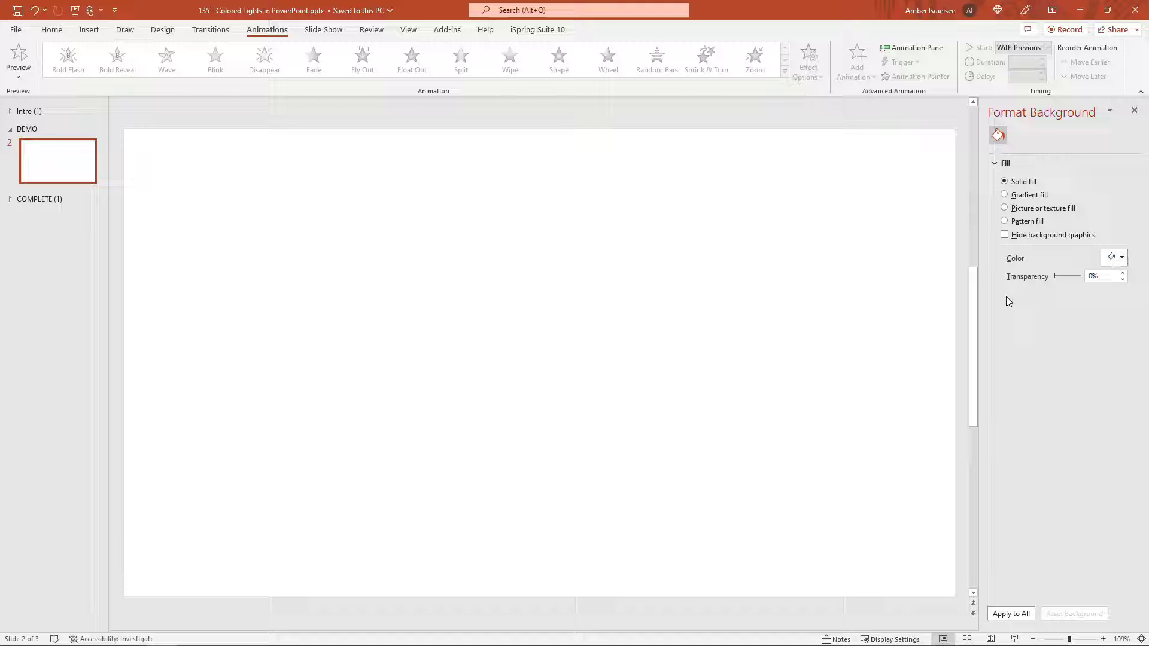
{"action": "left_click", "coordinate": [1120, 258]}
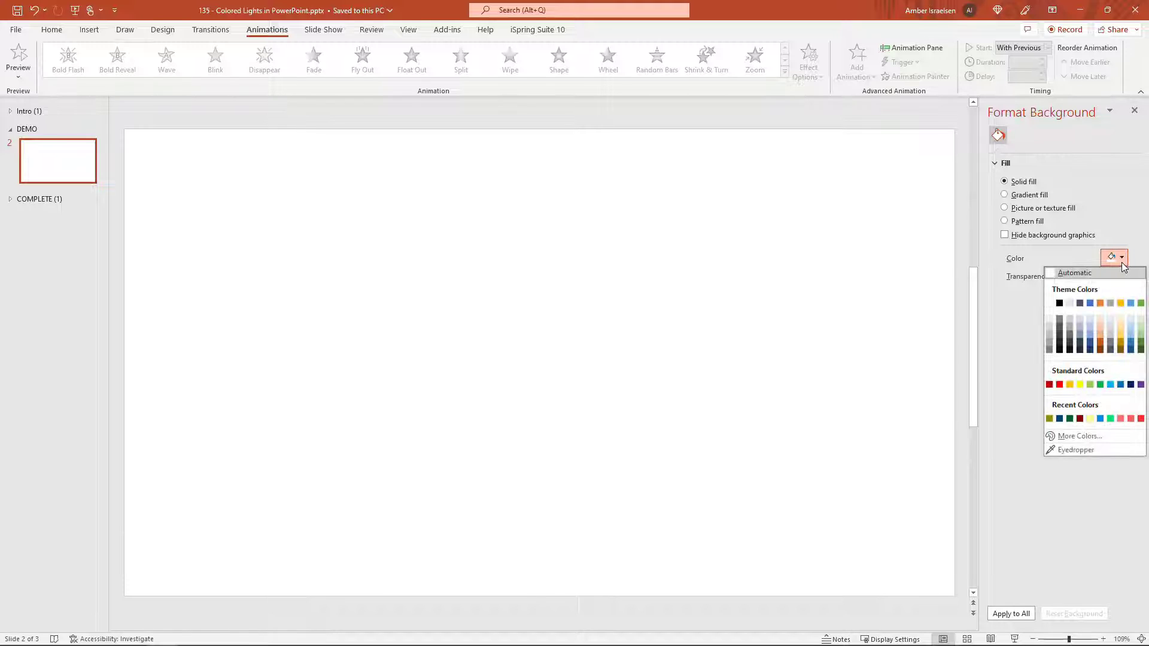
{"action": "left_click", "coordinate": [1059, 303]}
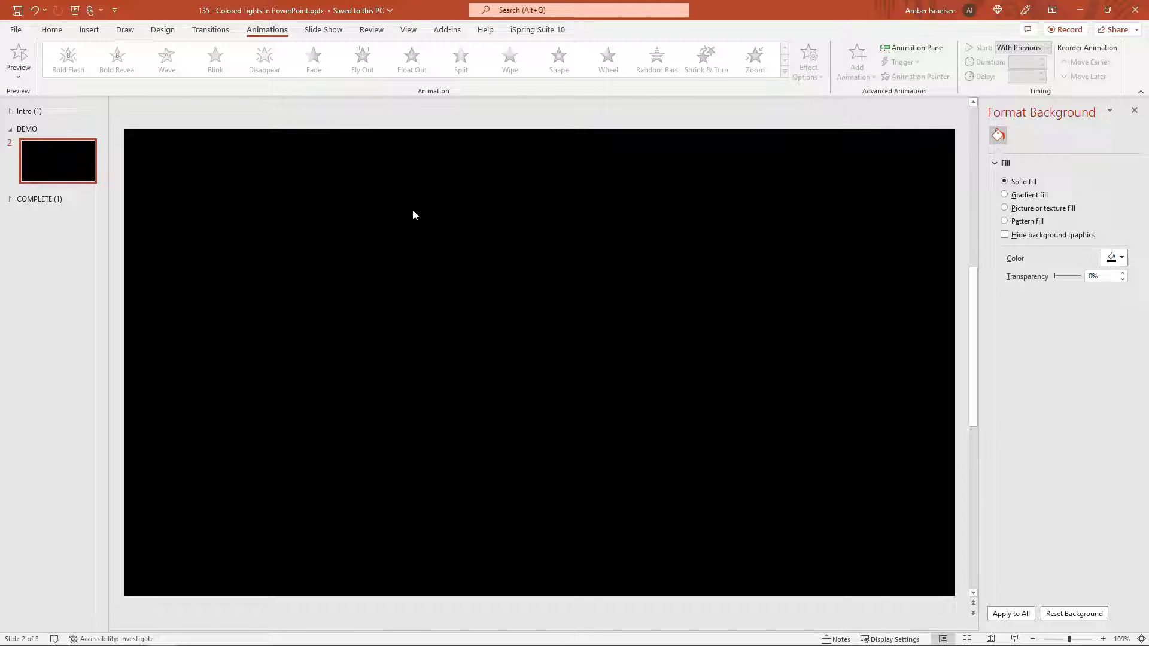
Draw a blue oval (about 1.11" × 0.67") top-left and raise its top point into a tip.
{"action": "left_click", "coordinate": [89, 31]}
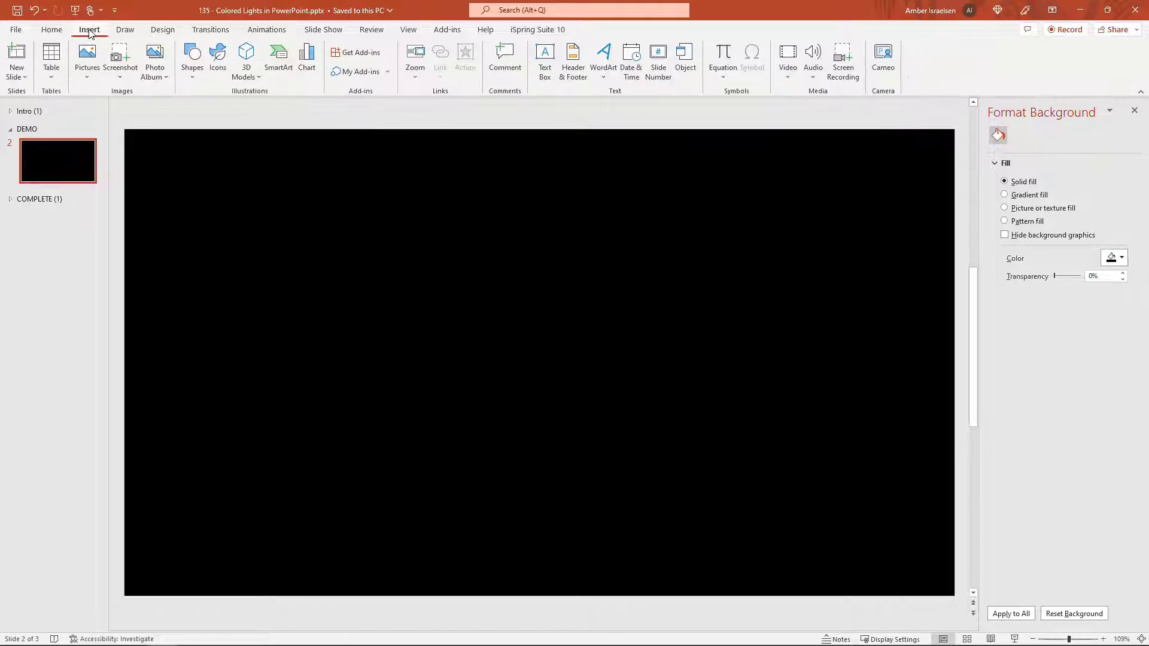
{"action": "left_click", "coordinate": [203, 76]}
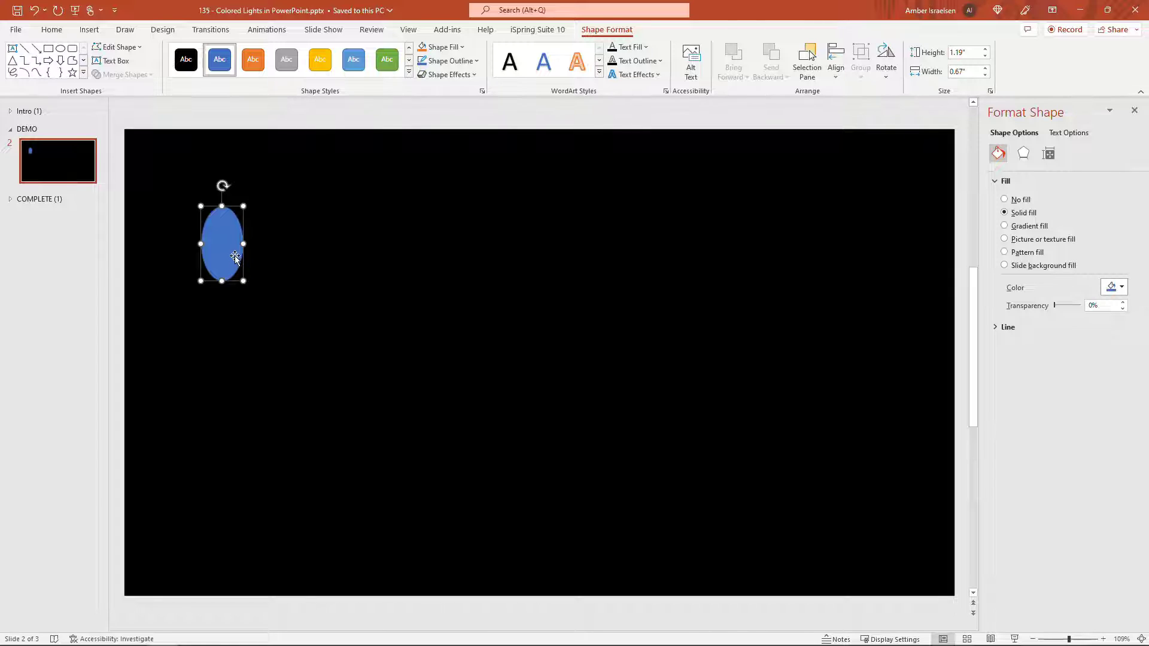
{"action": "right_click", "coordinate": [232, 227]}
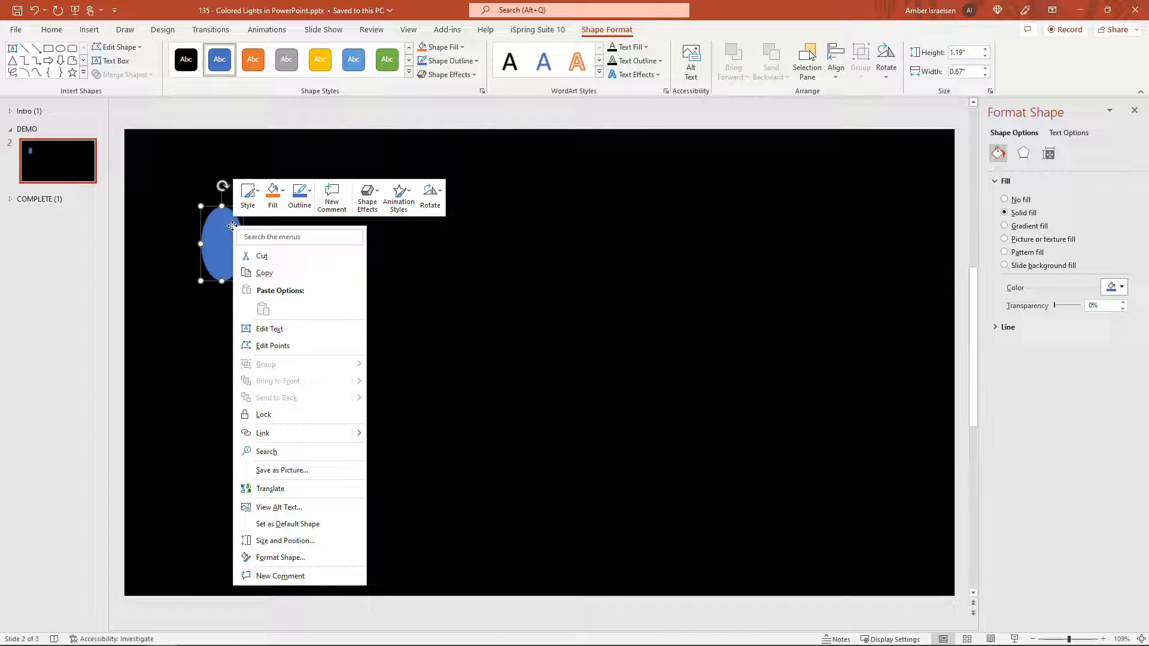
{"action": "left_click", "coordinate": [307, 348]}
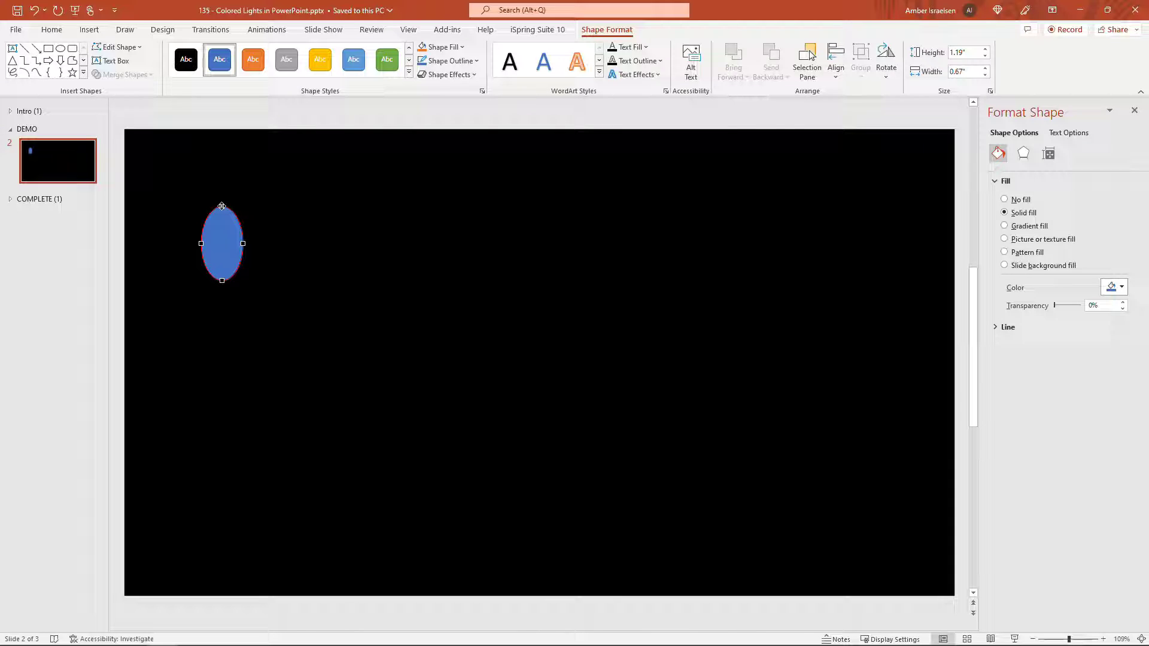
{"action": "left_click_drag", "start_coordinate": [222, 206], "coordinate": [222, 196]}
{"action": "left_click_drag", "start_coordinate": [221, 196], "coordinate": [222, 194]}
{"action": "key", "text": "Escape"}
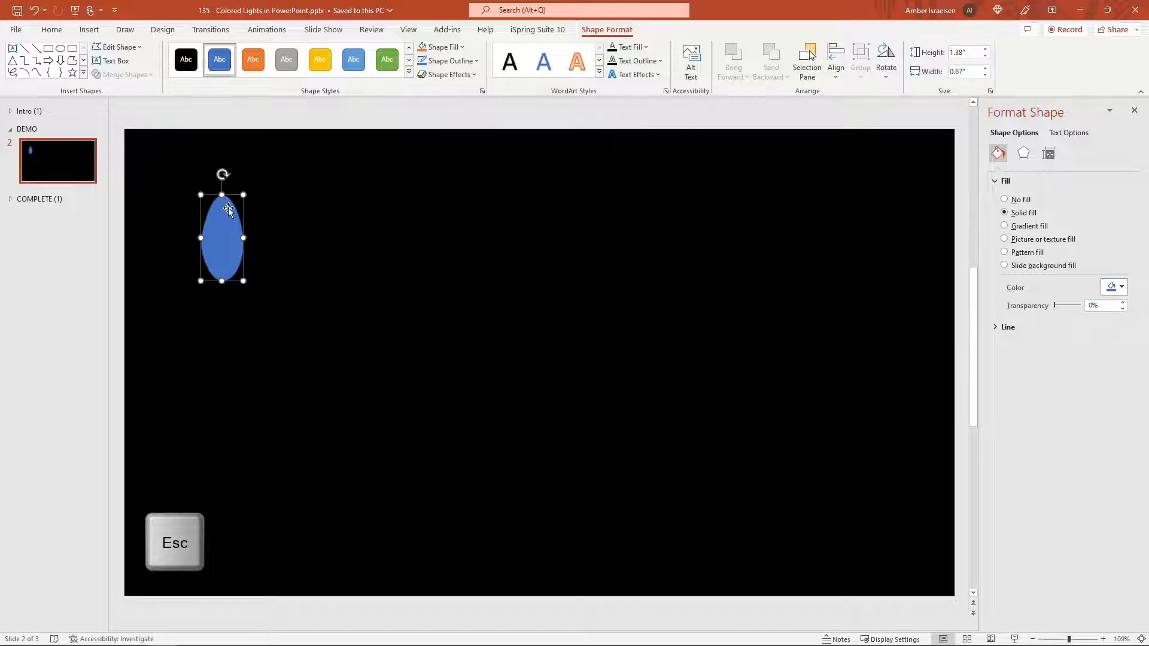
{"action": "key", "text": "Delete"}
{"action": "key", "text": "ctrl+z"}
{"action": "key", "text": "ctrl+z"}
{"action": "key", "text": "ctrl+z"}
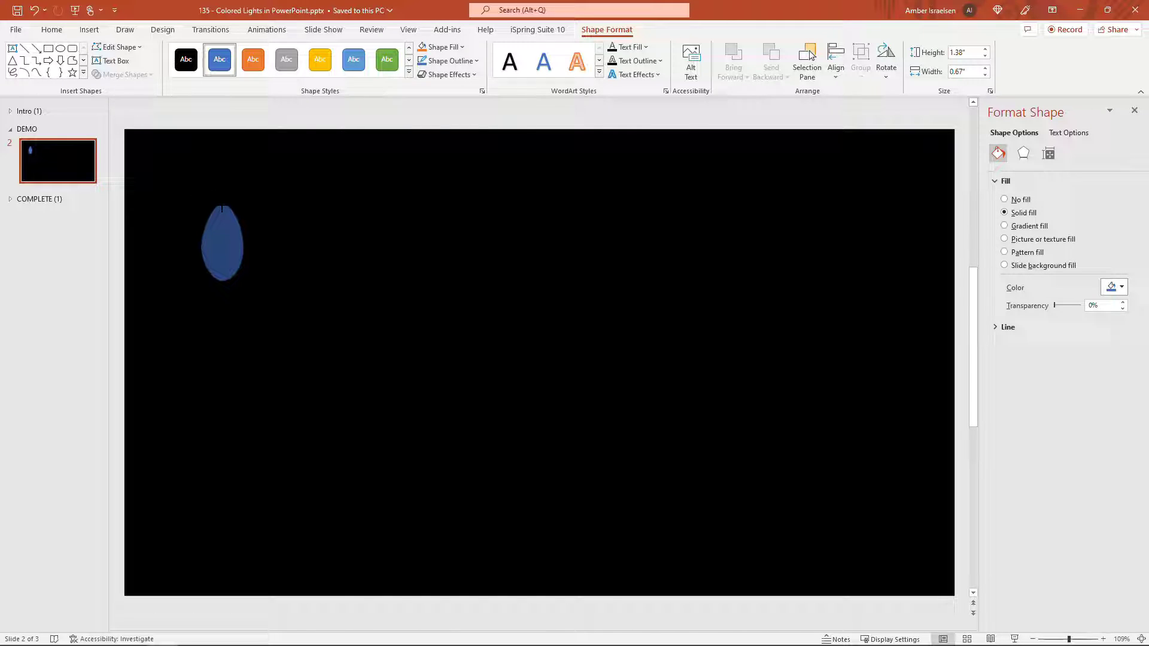
{"action": "key", "text": "Escape"}
Draw a 0.52" × 0.35" rounded rectangle beneath the oval as the bulb's base.
{"action": "left_click", "coordinate": [163, 257]}
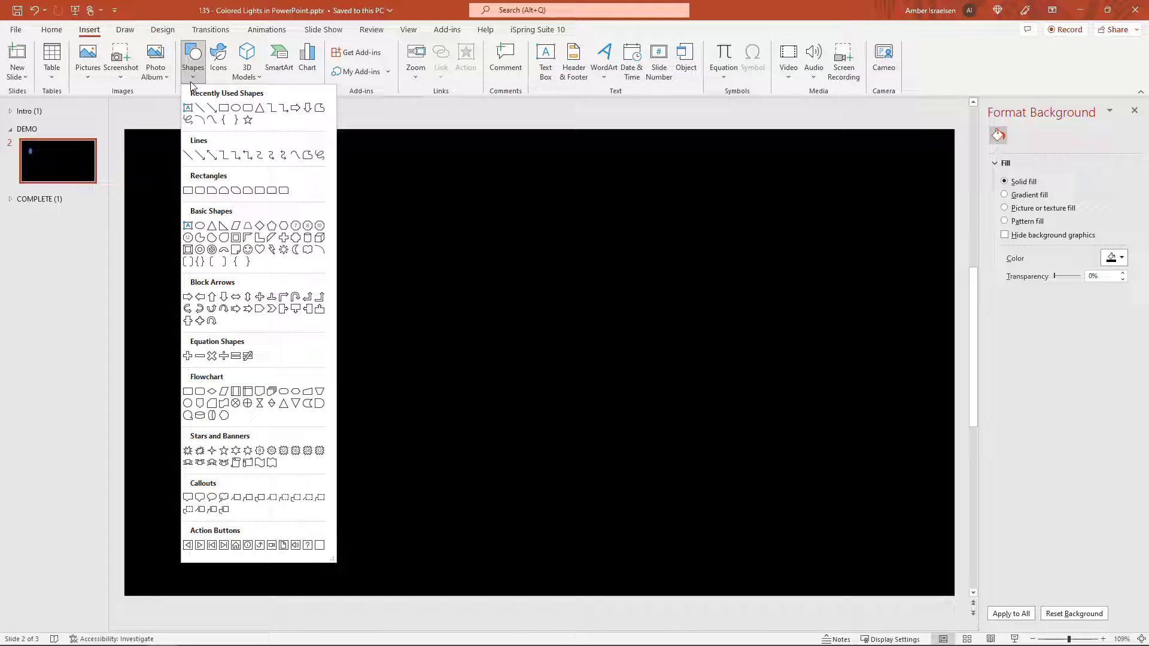
{"action": "left_click", "coordinate": [202, 193]}
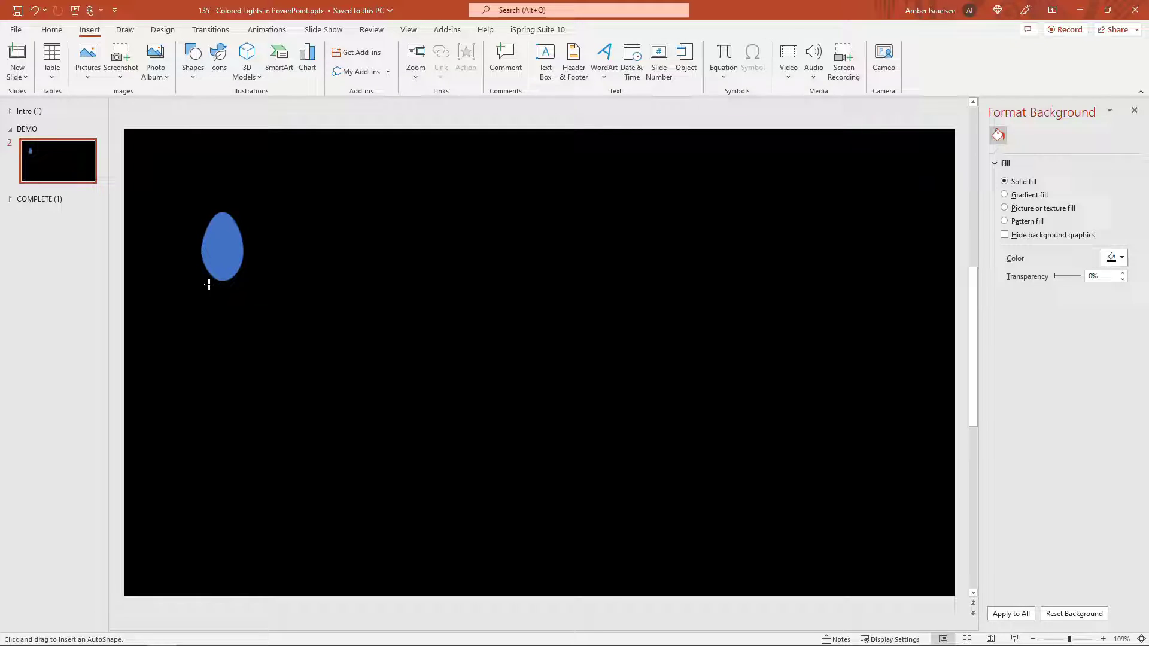
{"action": "mouse_move", "coordinate": [215, 278]}
{"action": "left_mouse_down"}
{"action": "mouse_move", "coordinate": [236, 309]}
{"action": "mouse_move", "coordinate": [225, 297]}
{"action": "left_mouse_up"}
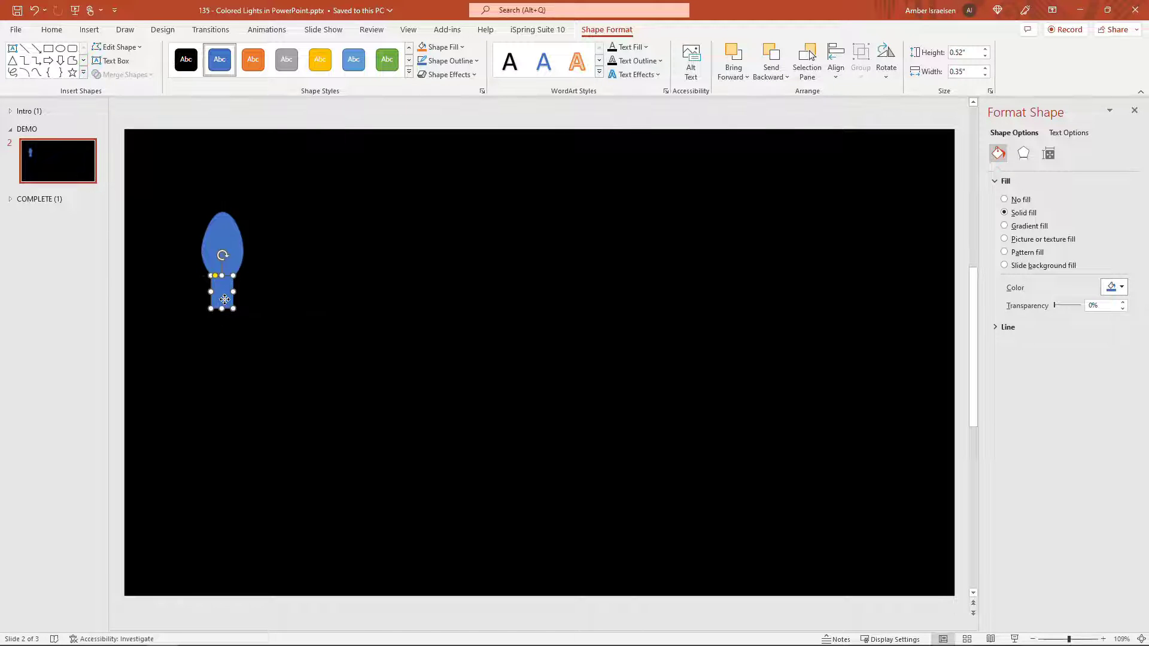
{"action": "left_click", "coordinate": [222, 325]}
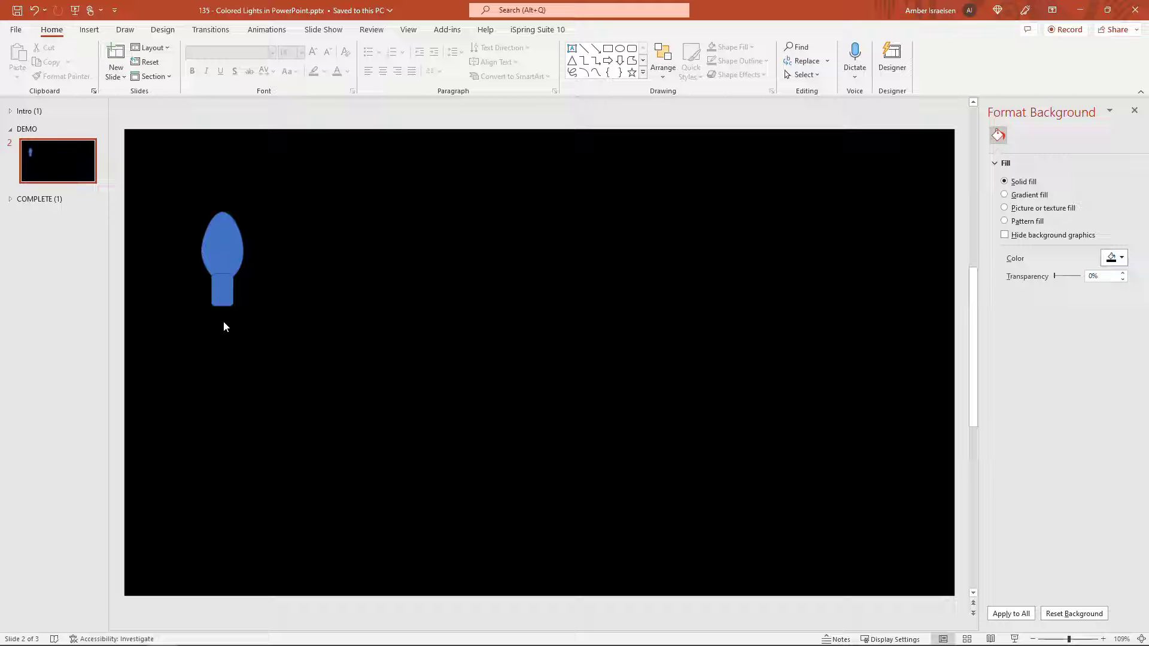
Select the oval and the base rectangle together.
{"action": "left_click", "coordinate": [227, 299]}
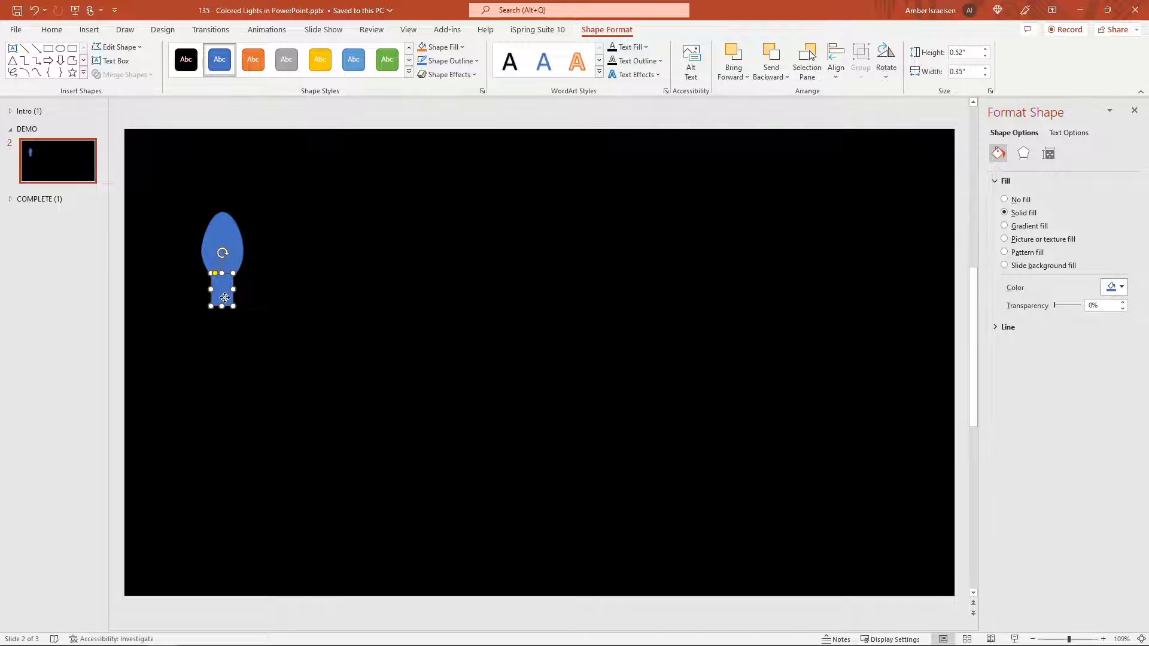
{"action": "left_click", "coordinate": [240, 251]}
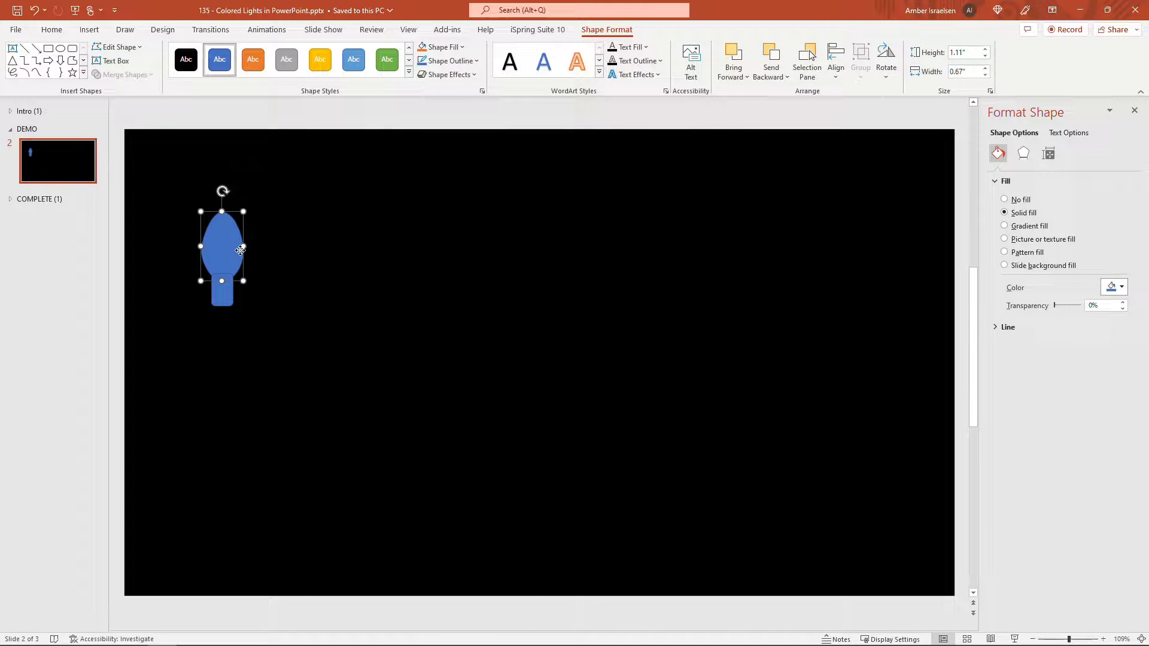
{"action": "left_click", "coordinate": [226, 299], "text": "shift"}
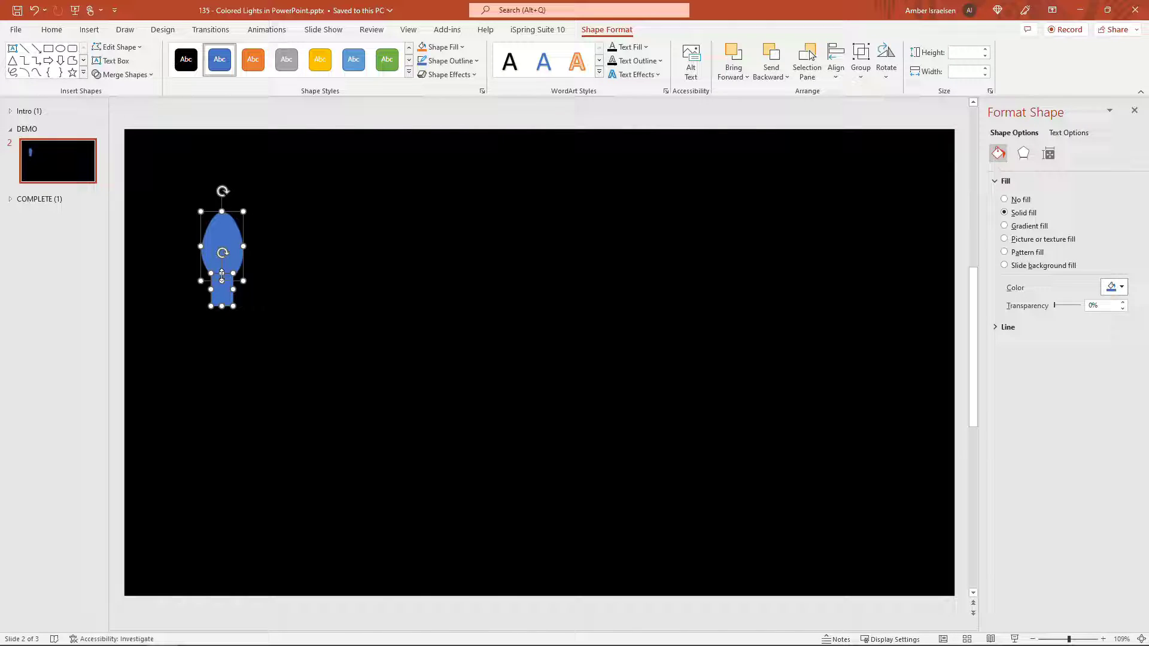
Merge Shapes > Combine the oval and base into one 1.51" × 0.67" bulb.
{"action": "right_click", "coordinate": [222, 274]}
{"action": "mouse_move", "coordinate": [271, 377]}
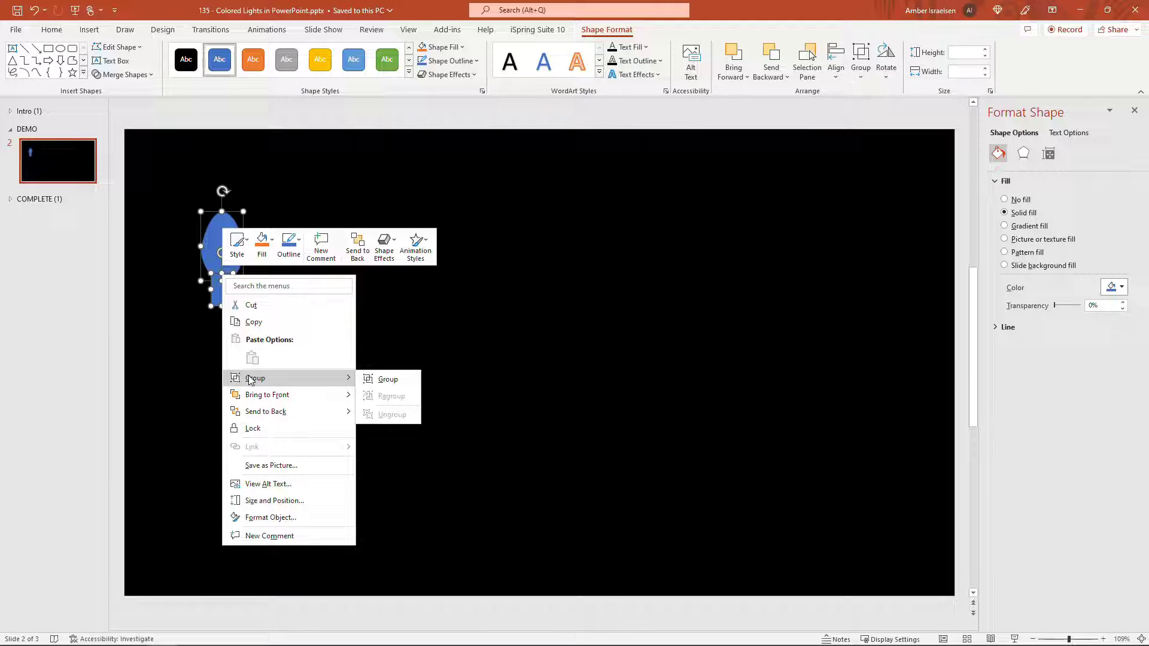
{"action": "left_click", "coordinate": [203, 362]}
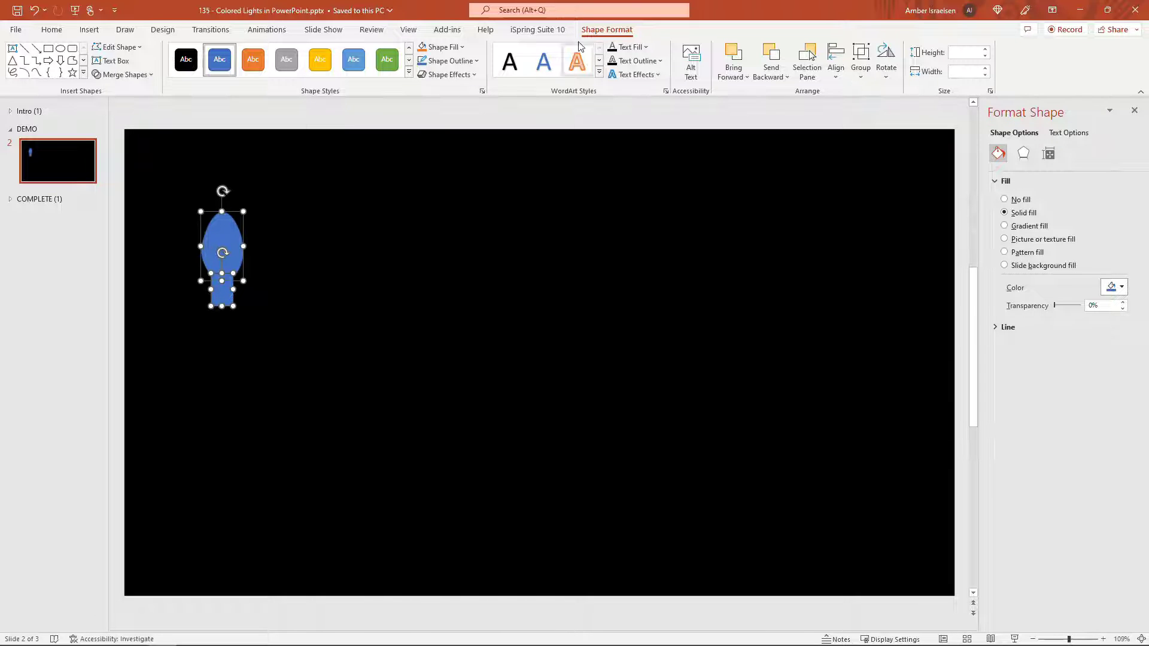
{"action": "left_click", "coordinate": [149, 76]}
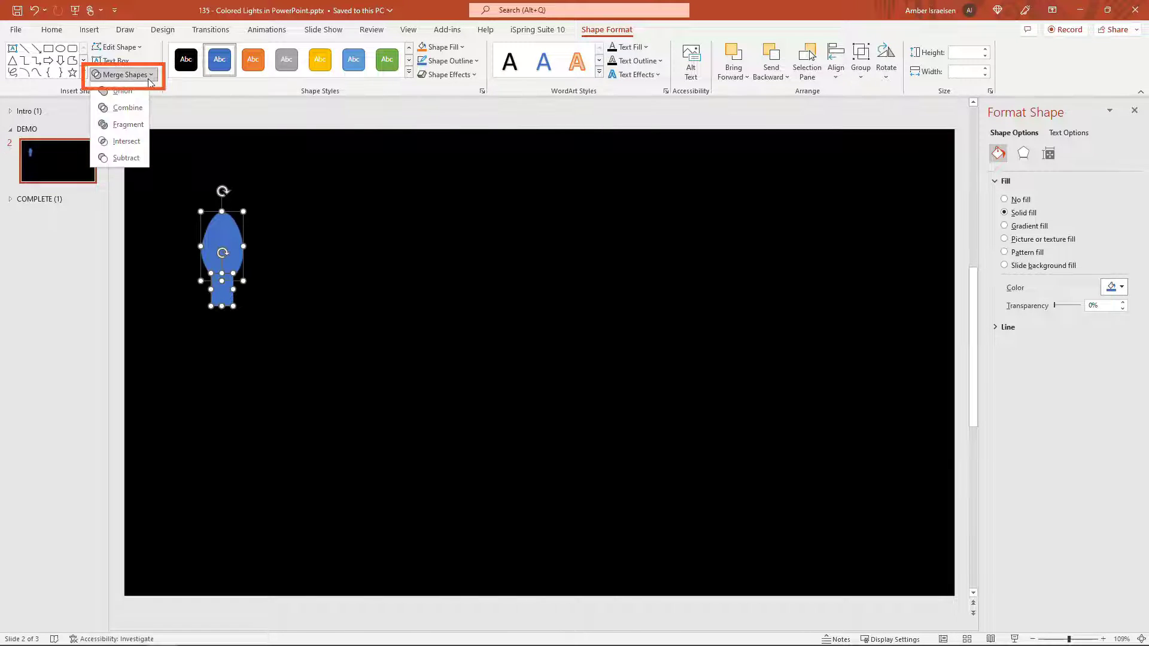
{"action": "left_click", "coordinate": [128, 108]}
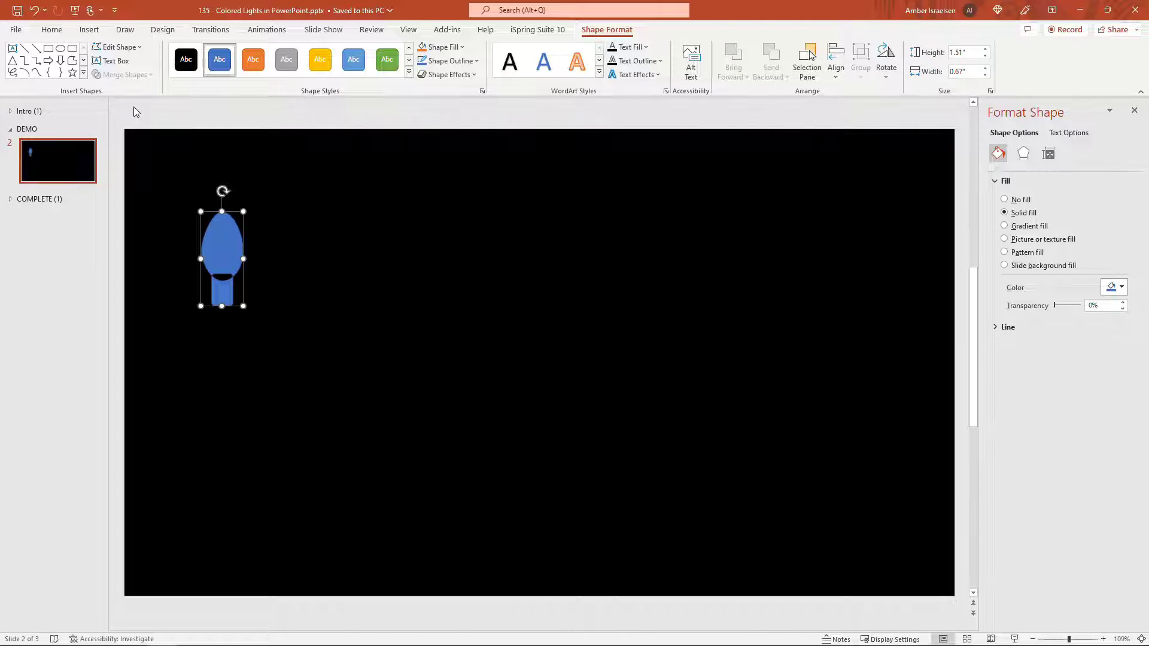
Duplicate the bulb three times with Ctrl+D and space the four bulbs evenly in a row.
{"action": "left_click", "coordinate": [134, 106]}
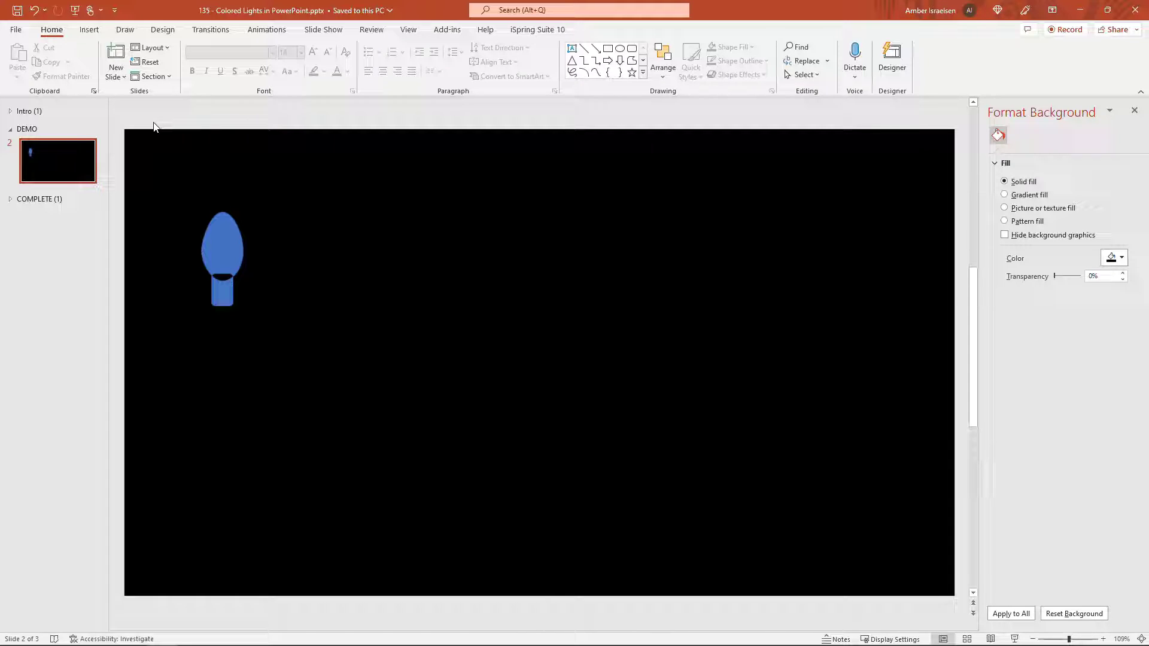
{"action": "left_click", "coordinate": [225, 241]}
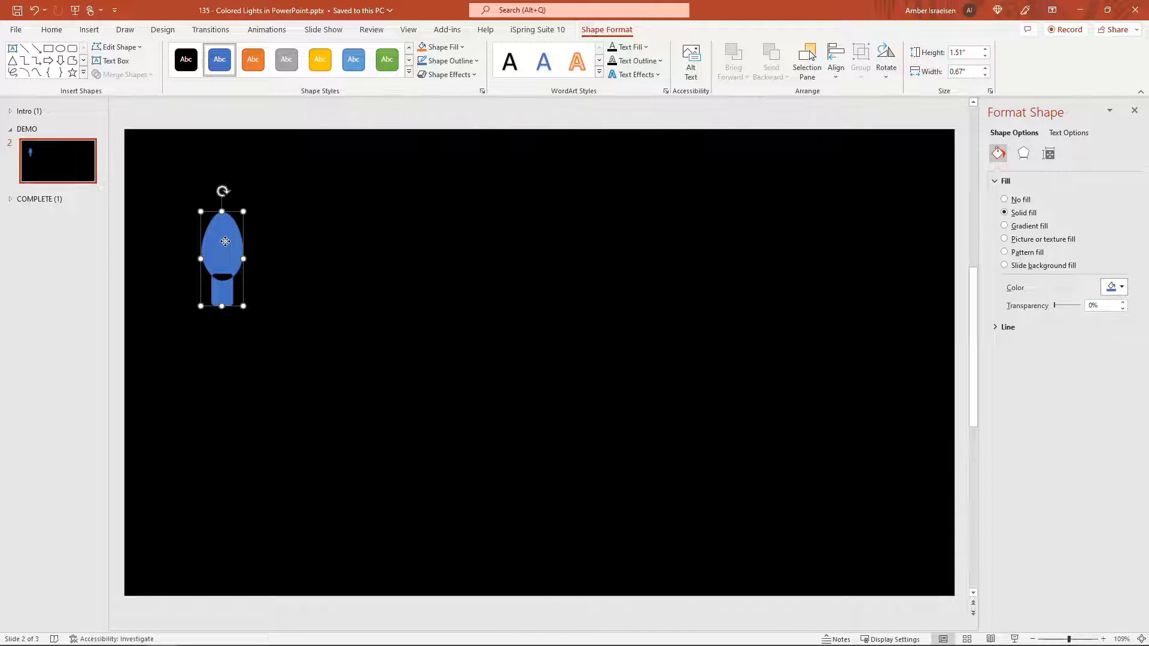
{"action": "key", "text": "ctrl+d"}
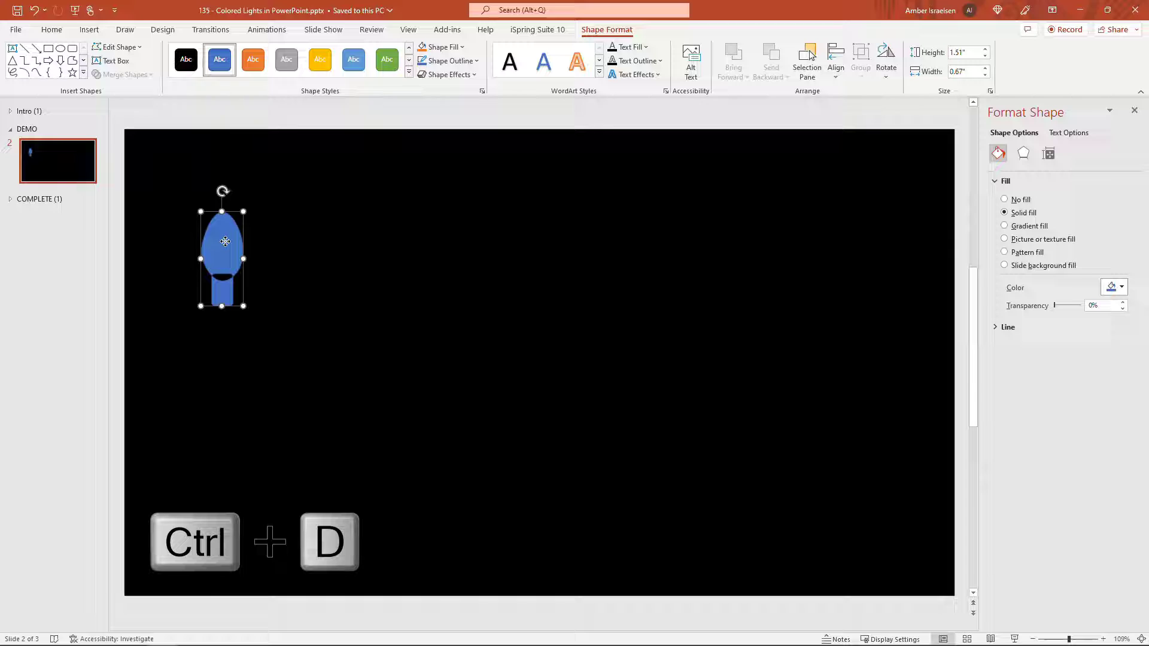
{"action": "key", "text": "ctrl+d"}
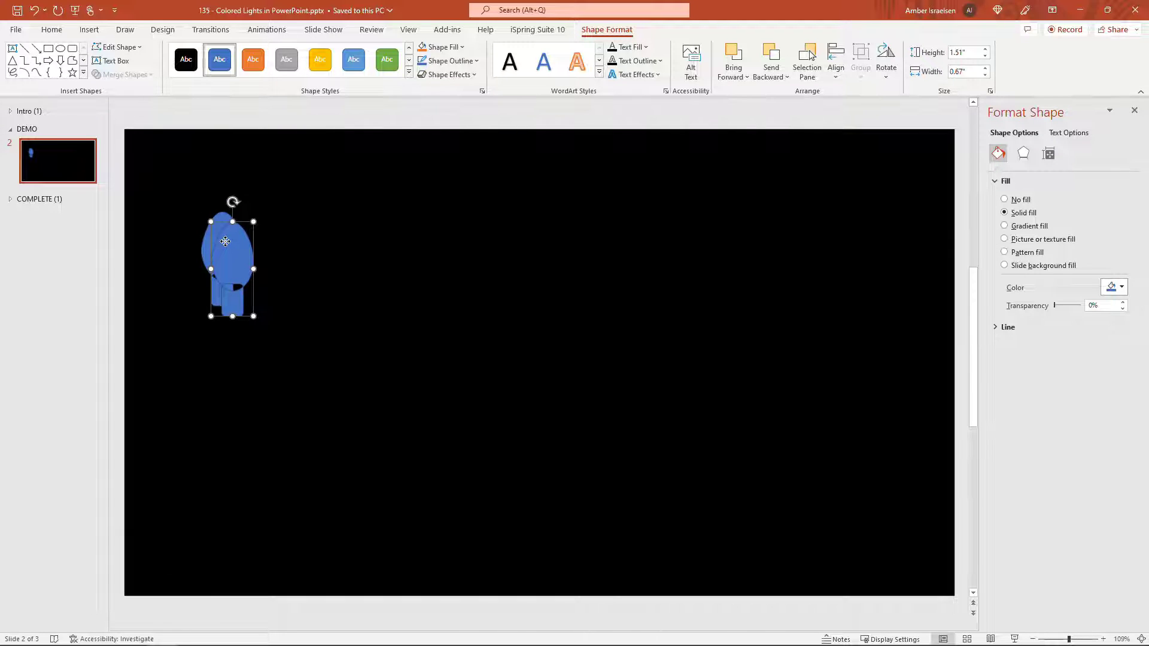
{"action": "key", "text": "ctrl+d"}
{"action": "key", "text": "ctrl+d"}
{"action": "left_click_drag", "start_coordinate": [243, 274], "coordinate": [312, 243]}
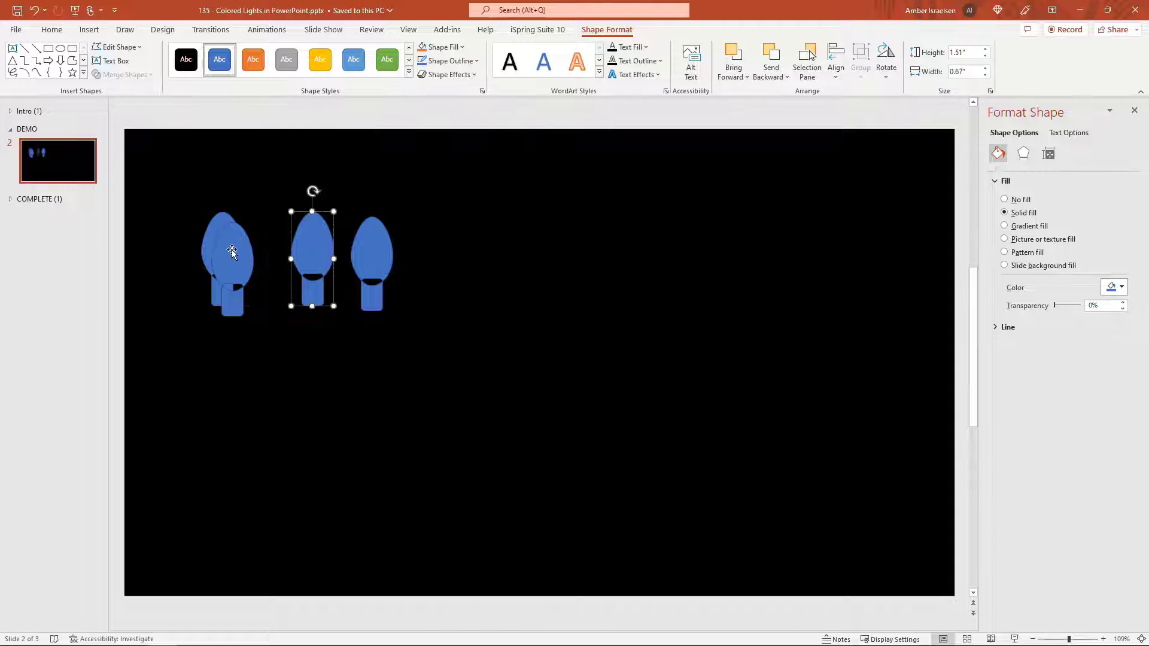
{"action": "mouse_move", "coordinate": [231, 249]}
{"action": "left_mouse_down"}
{"action": "mouse_move", "coordinate": [266, 243]}
{"action": "mouse_move", "coordinate": [180, 248]}
{"action": "mouse_move", "coordinate": [239, 241]}
{"action": "left_mouse_up"}
{"action": "left_click_drag", "start_coordinate": [313, 246], "coordinate": [365, 247]}
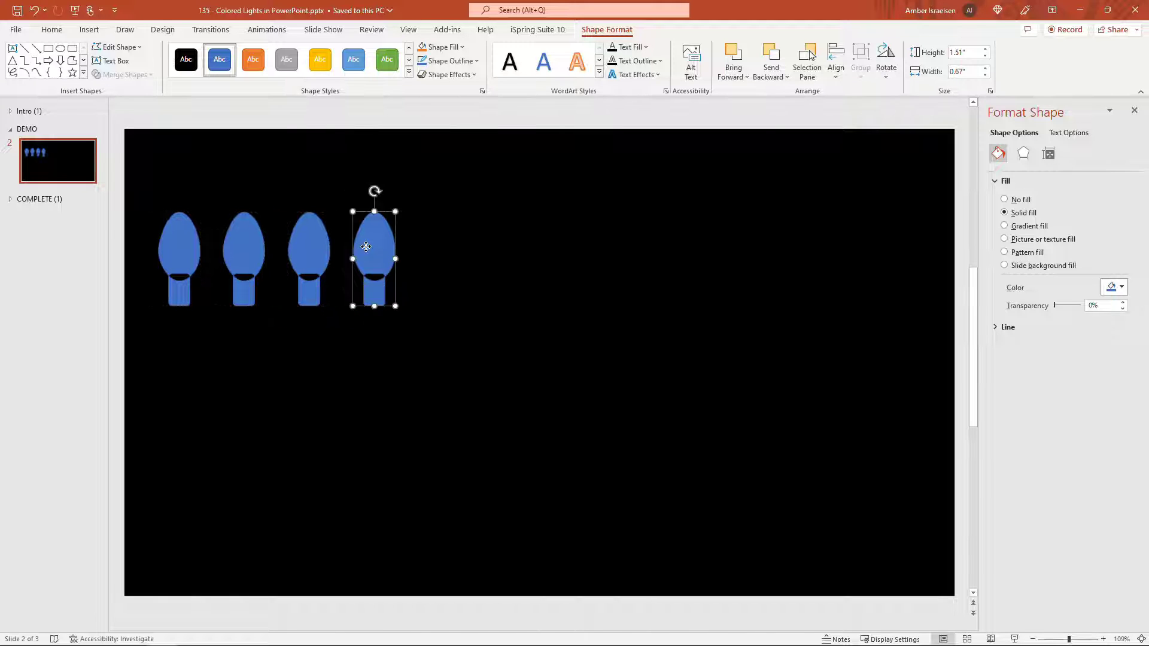
{"action": "left_click", "coordinate": [398, 356]}
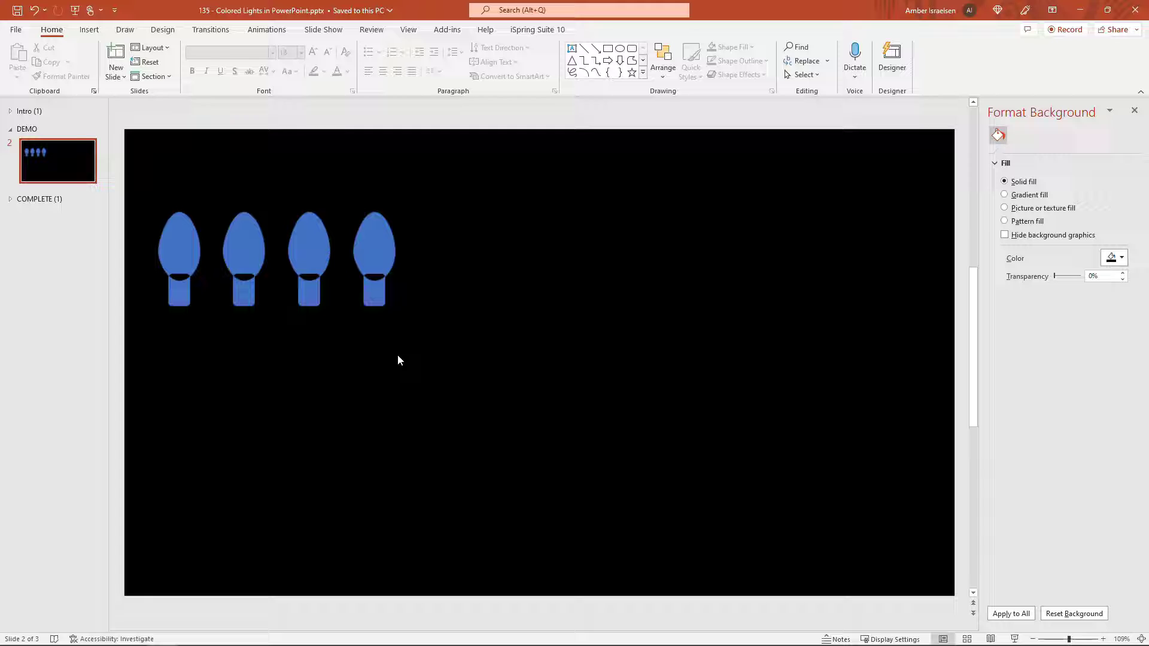
Fill the first bulb red and the second green, both with no outline.
{"action": "left_click", "coordinate": [176, 247]}
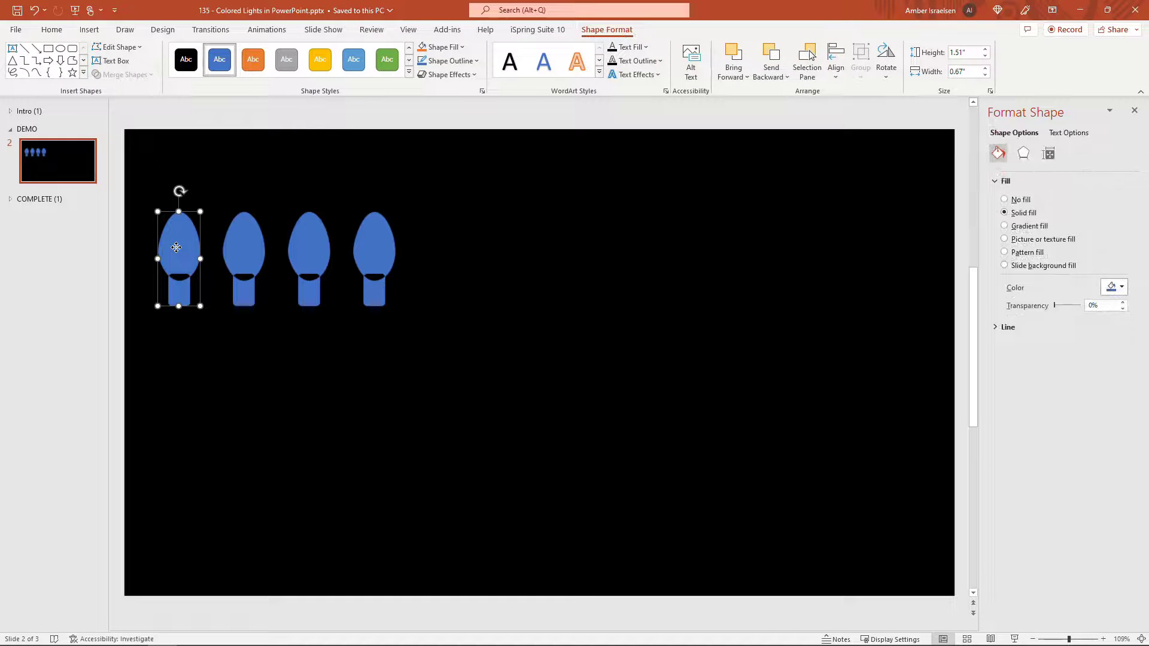
{"action": "left_click", "coordinate": [459, 48]}
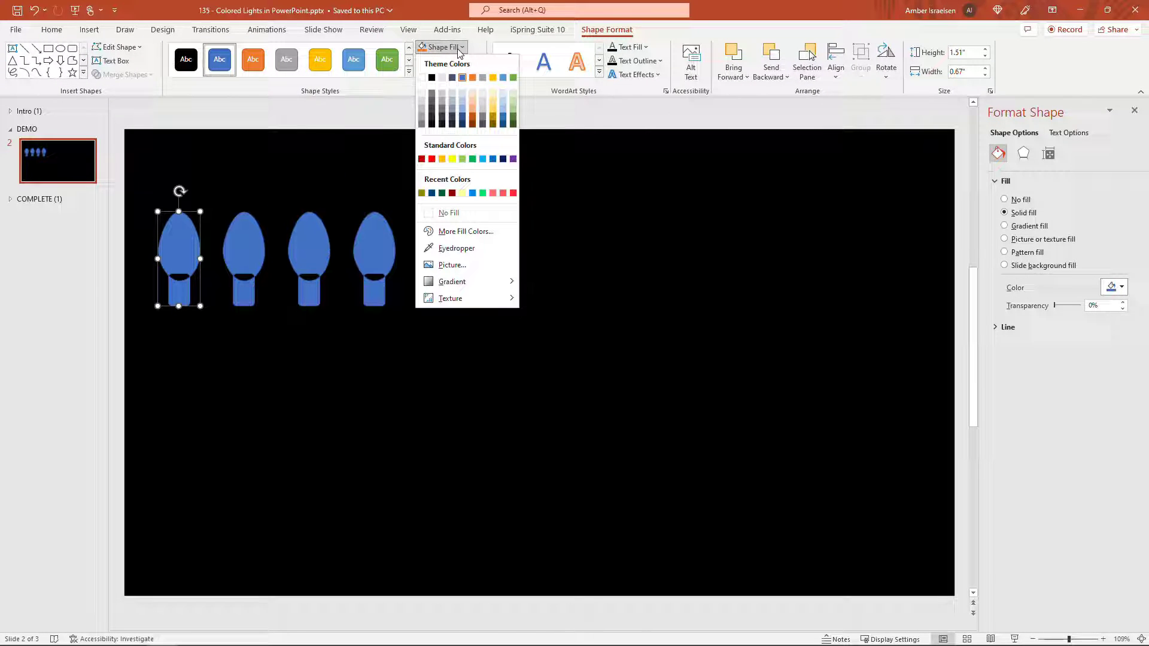
{"action": "left_click", "coordinate": [432, 159]}
{"action": "left_click", "coordinate": [476, 61]}
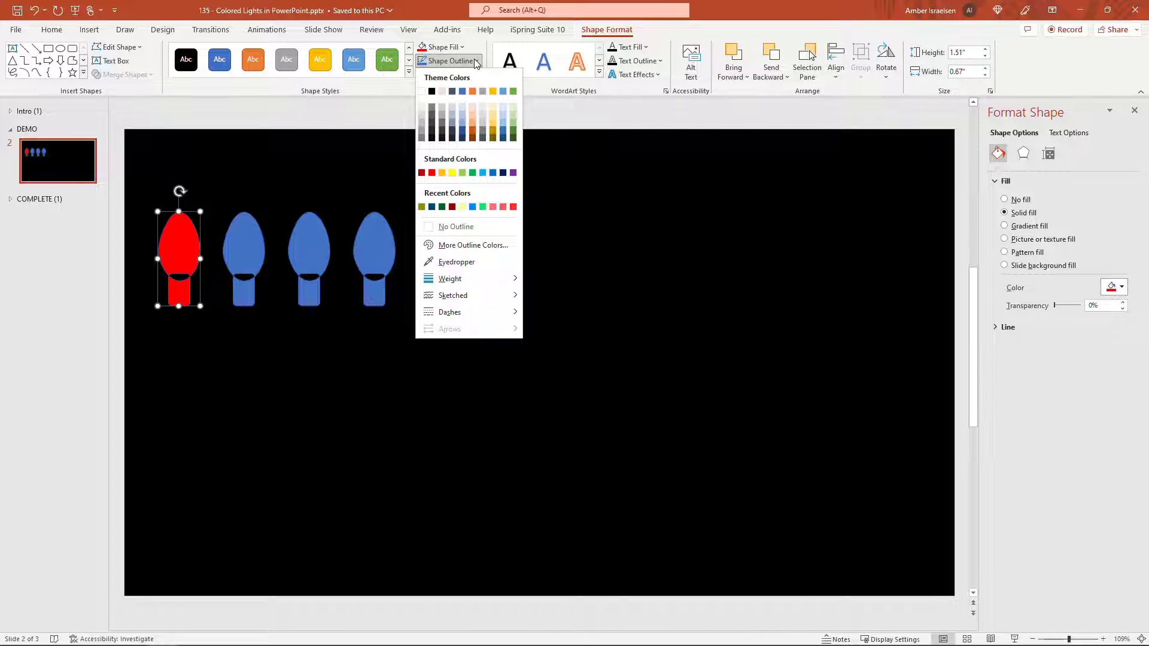
{"action": "left_click", "coordinate": [459, 227]}
{"action": "left_click", "coordinate": [248, 231]}
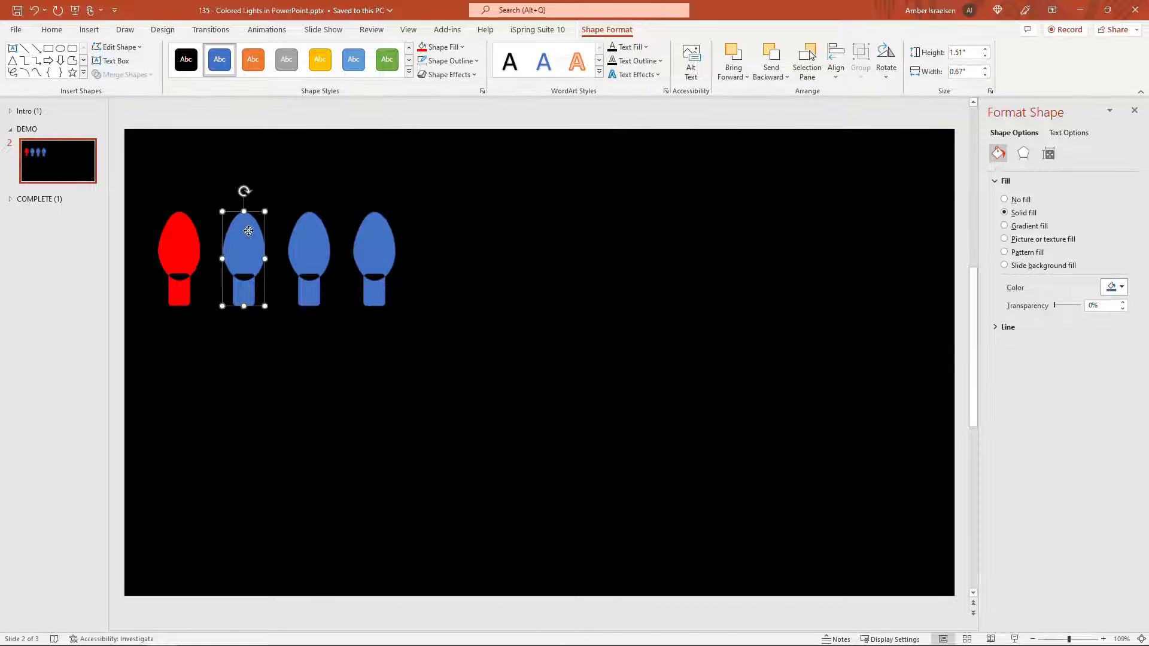
{"action": "left_click", "coordinate": [458, 48]}
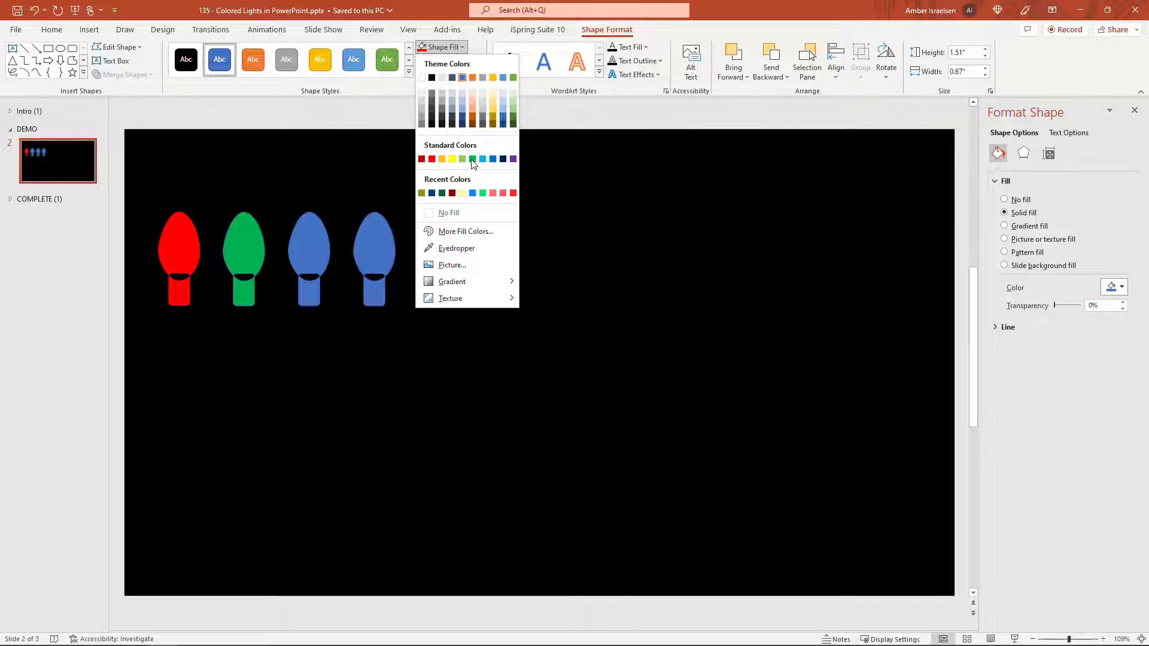
{"action": "left_click", "coordinate": [472, 159]}
{"action": "left_click", "coordinate": [474, 61]}
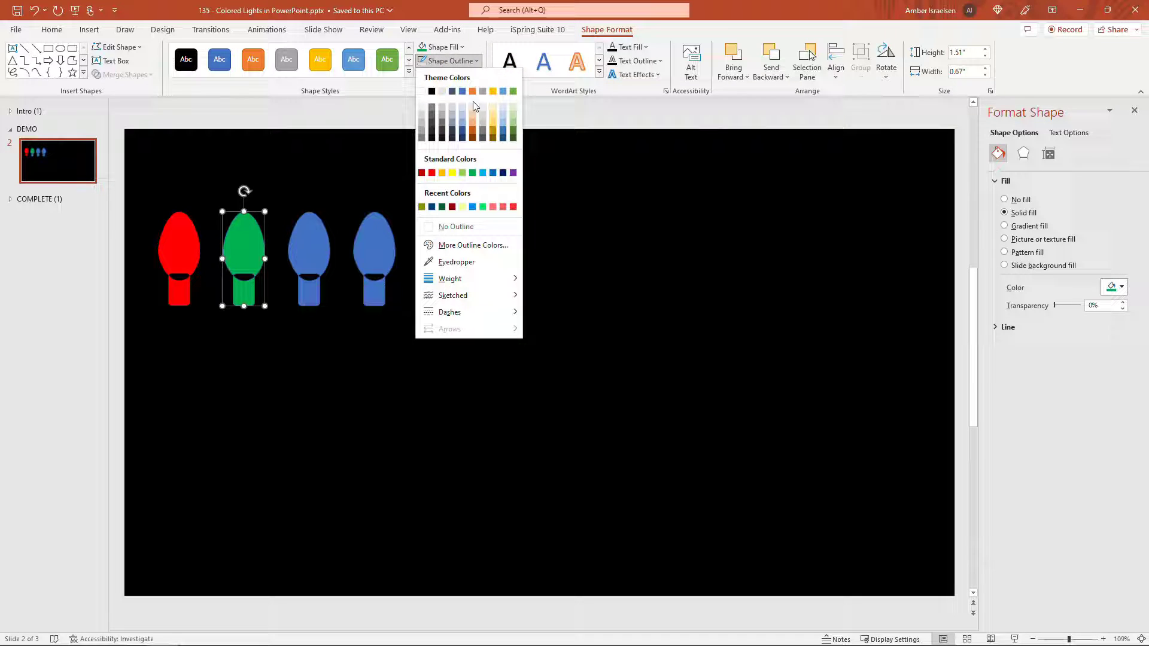
{"action": "left_click", "coordinate": [456, 226]}
Fill the third bulb blue and the fourth yellow, both with no outline.
{"action": "left_click", "coordinate": [313, 256]}
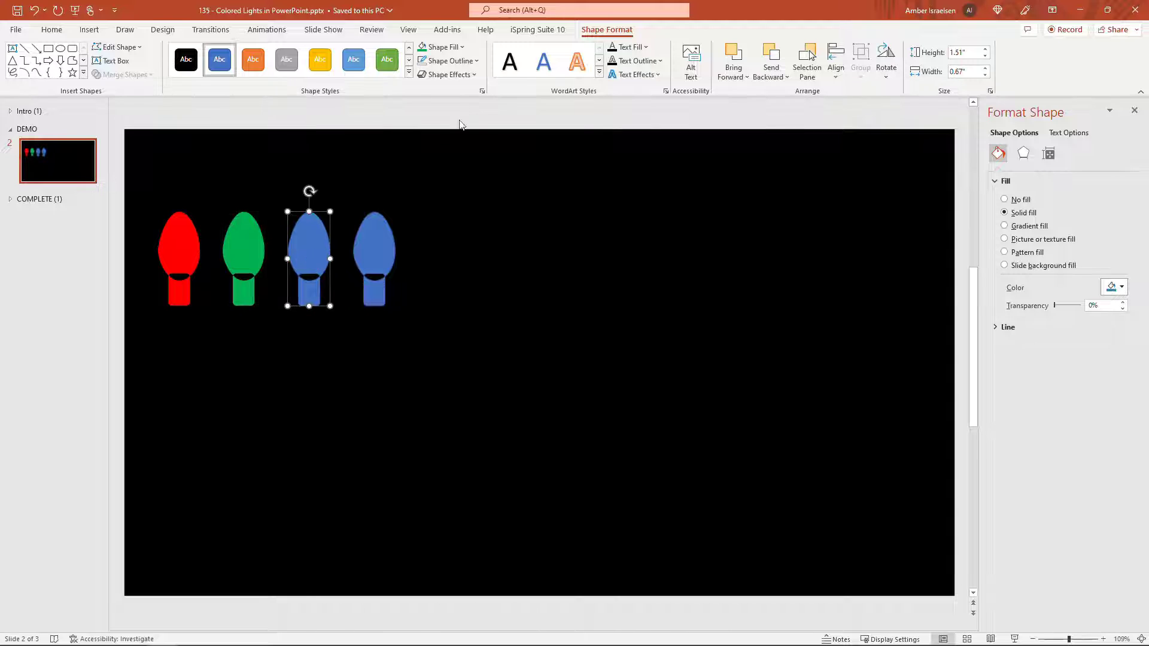
{"action": "left_click", "coordinate": [462, 48]}
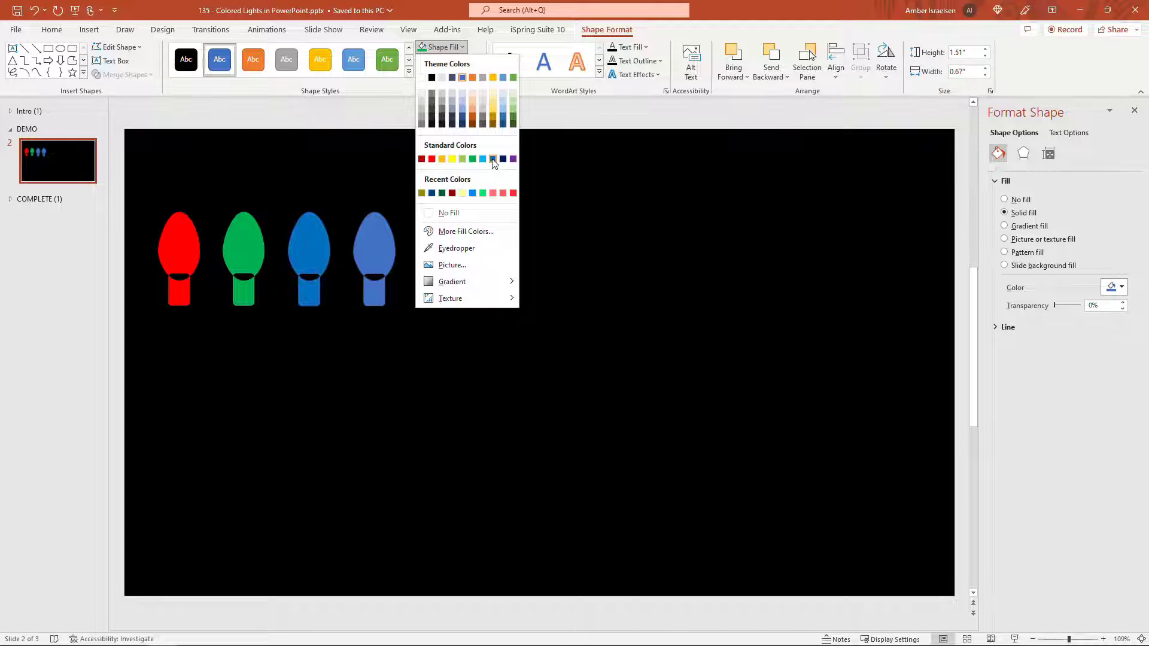
{"action": "left_click", "coordinate": [492, 158]}
{"action": "left_click", "coordinate": [465, 60]}
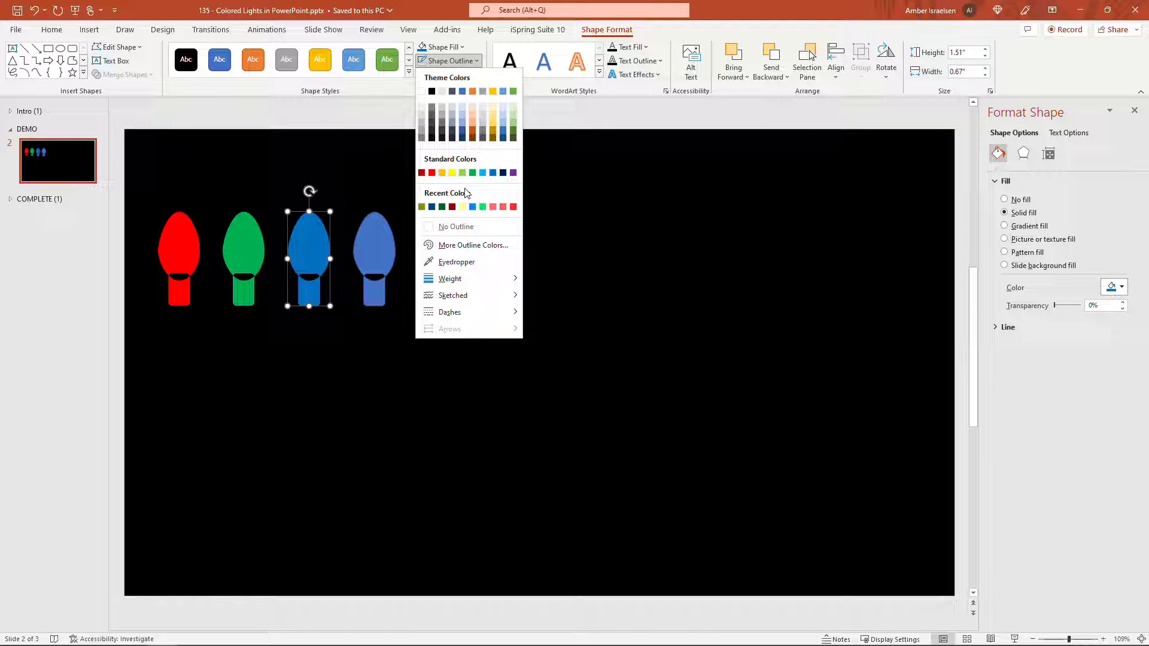
{"action": "left_click", "coordinate": [465, 226]}
{"action": "left_click", "coordinate": [380, 234]}
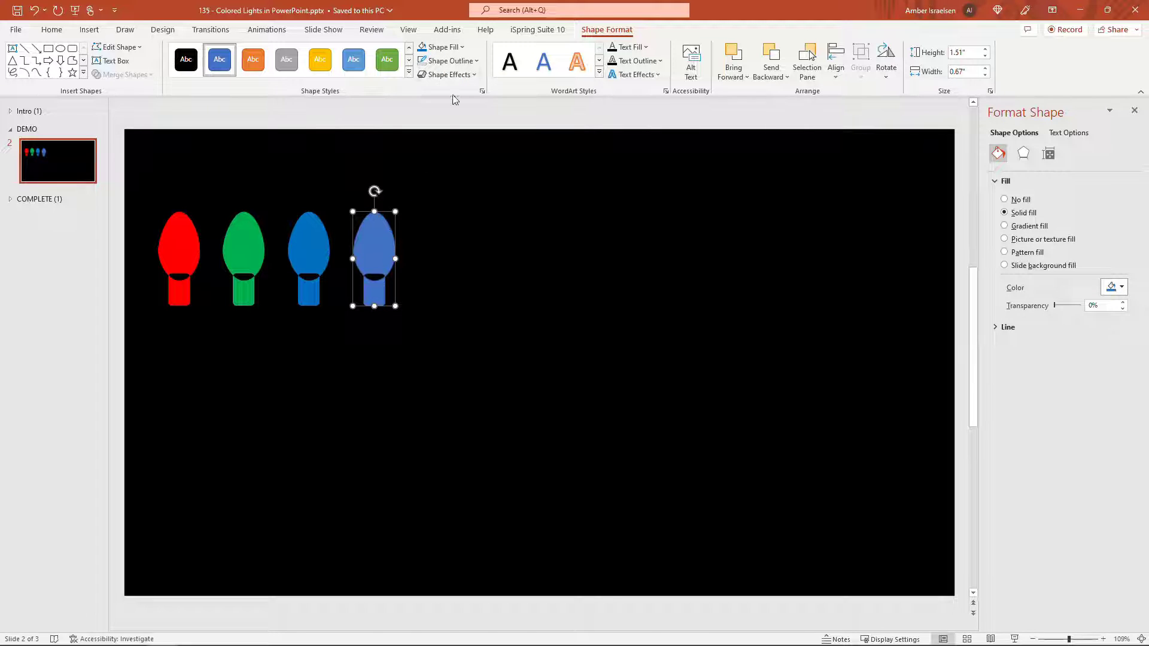
{"action": "left_click", "coordinate": [460, 48]}
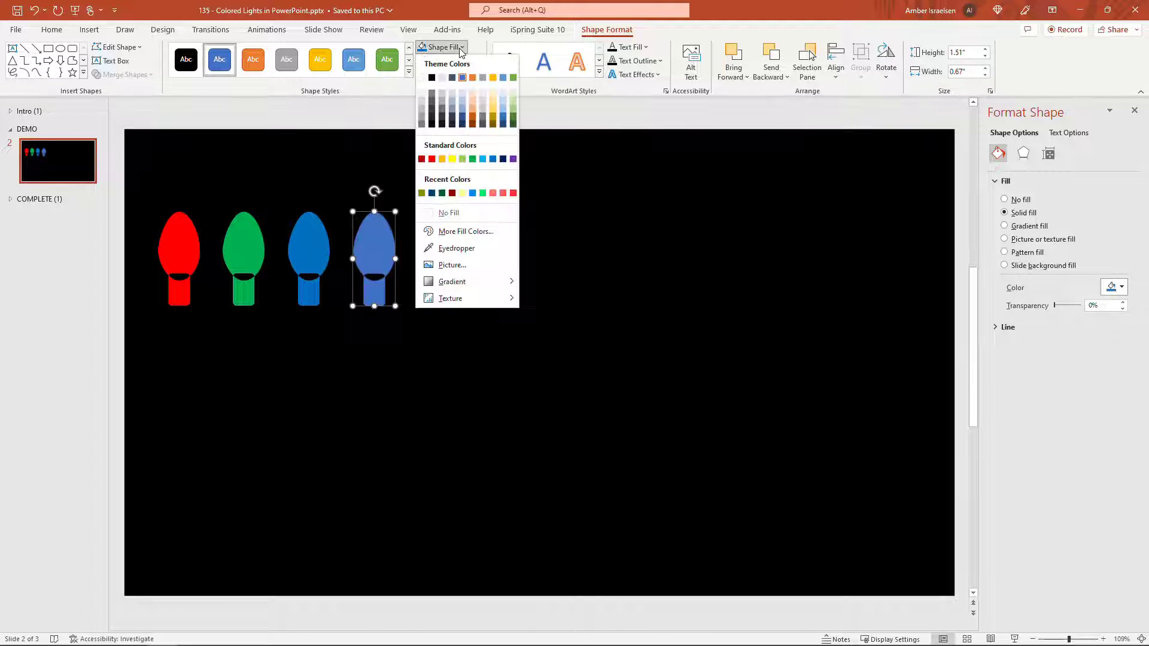
{"action": "left_click", "coordinate": [452, 159]}
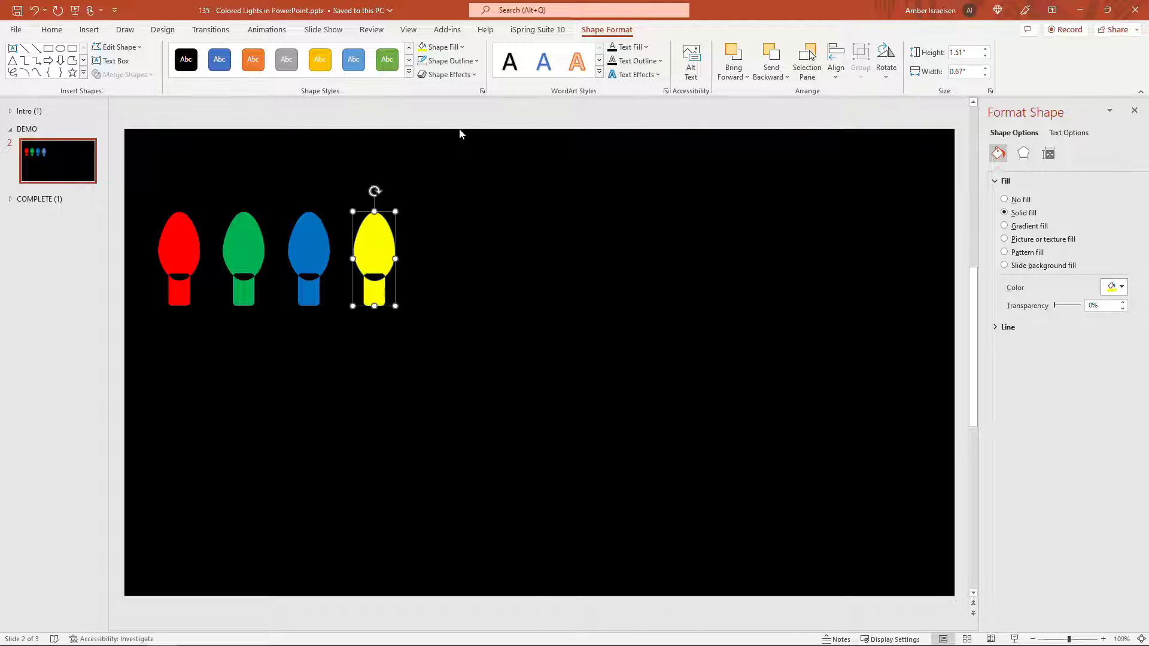
{"action": "left_click", "coordinate": [474, 61]}
{"action": "left_click", "coordinate": [450, 227]}
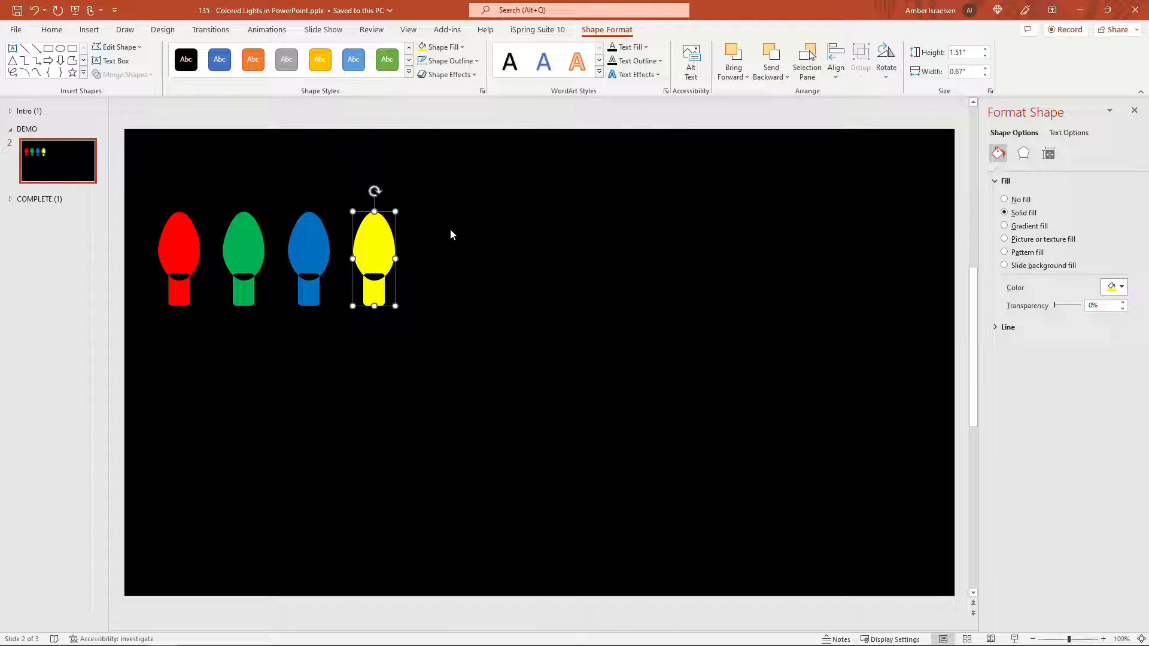
{"action": "left_click", "coordinate": [449, 321]}
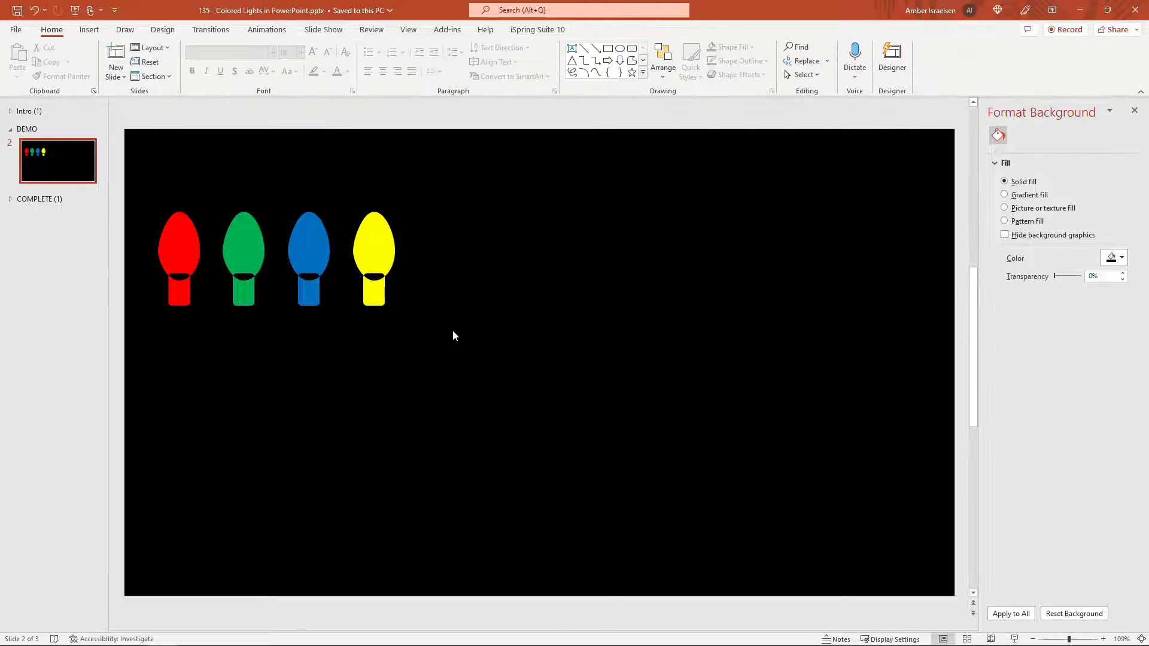
Duplicate the four colored bulbs and move the copies to the slide's right side.
{"action": "left_click_drag", "start_coordinate": [452, 330], "coordinate": [157, 182]}
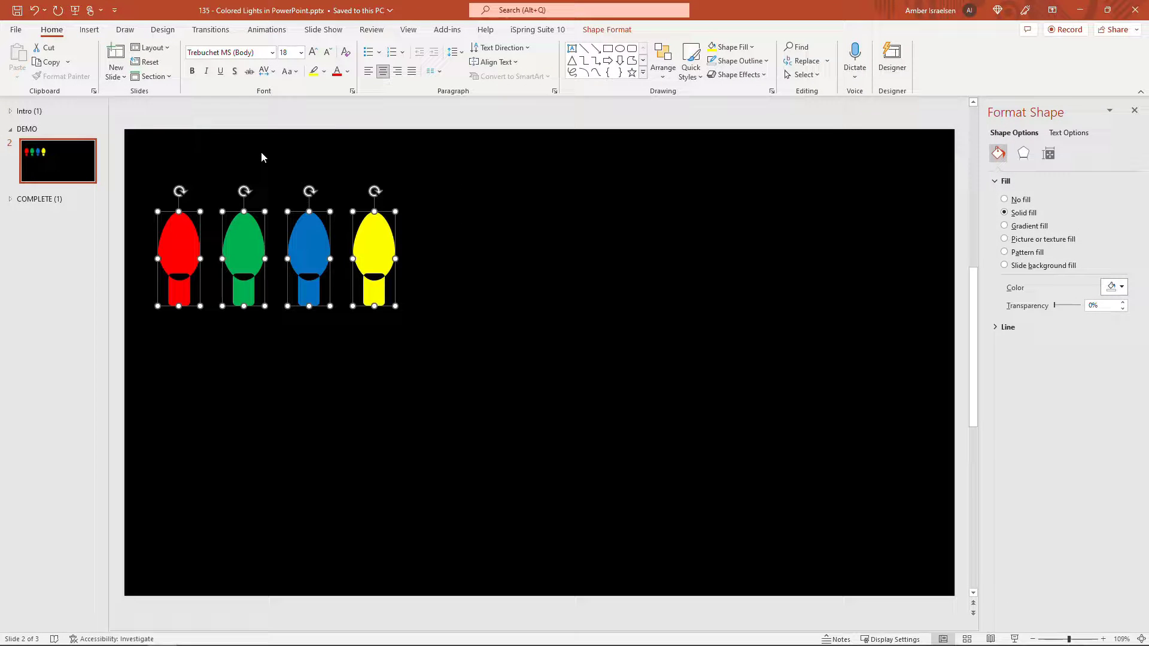
{"action": "key", "text": "ctrl+d"}
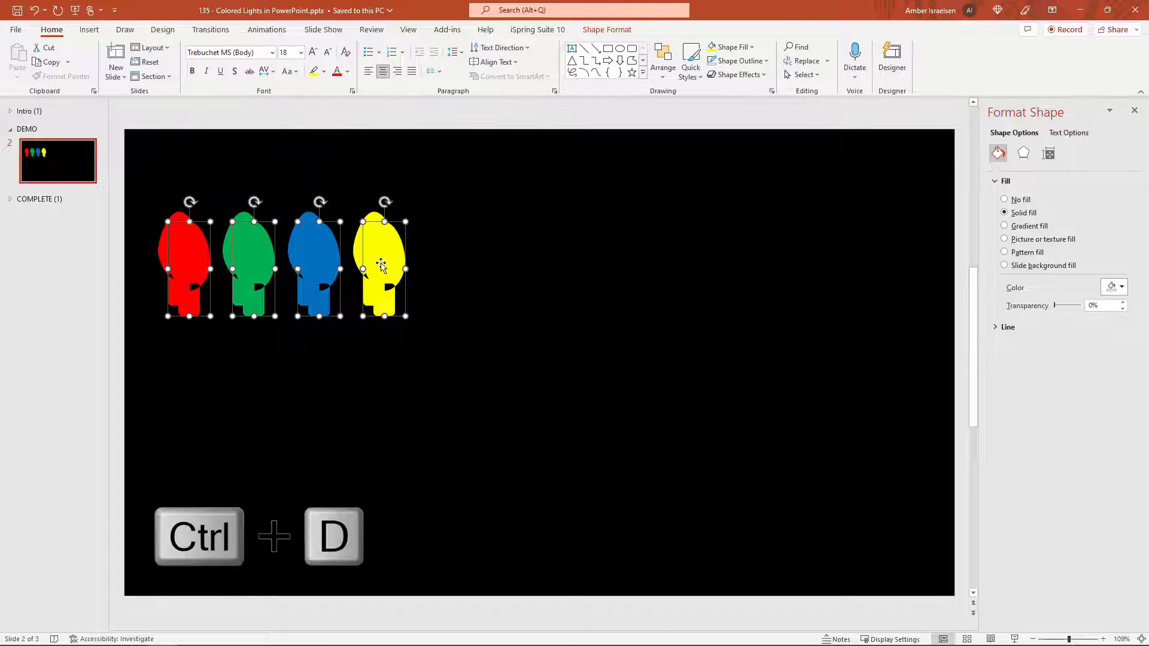
{"action": "left_click_drag", "start_coordinate": [399, 271], "coordinate": [891, 262]}
Copy the original four bulbs into the middle of the row.
{"action": "left_click", "coordinate": [372, 263]}
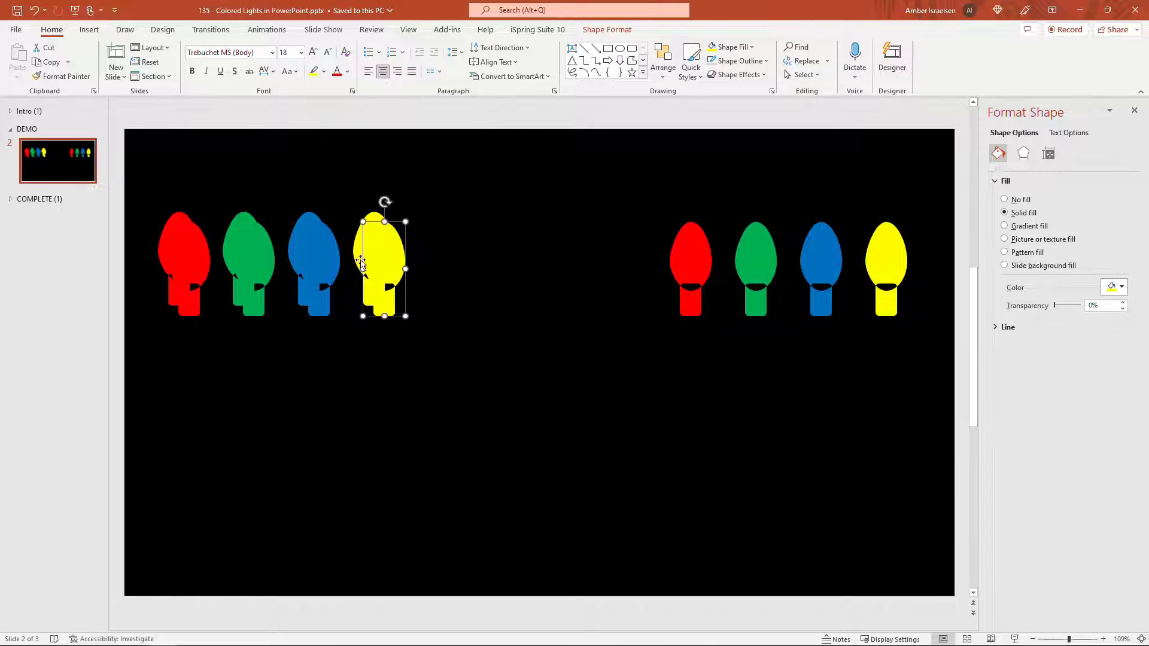
{"action": "left_click", "coordinate": [301, 261], "text": "shift"}
{"action": "left_click", "coordinate": [254, 257], "text": "shift"}
{"action": "left_click", "coordinate": [180, 257], "text": "shift"}
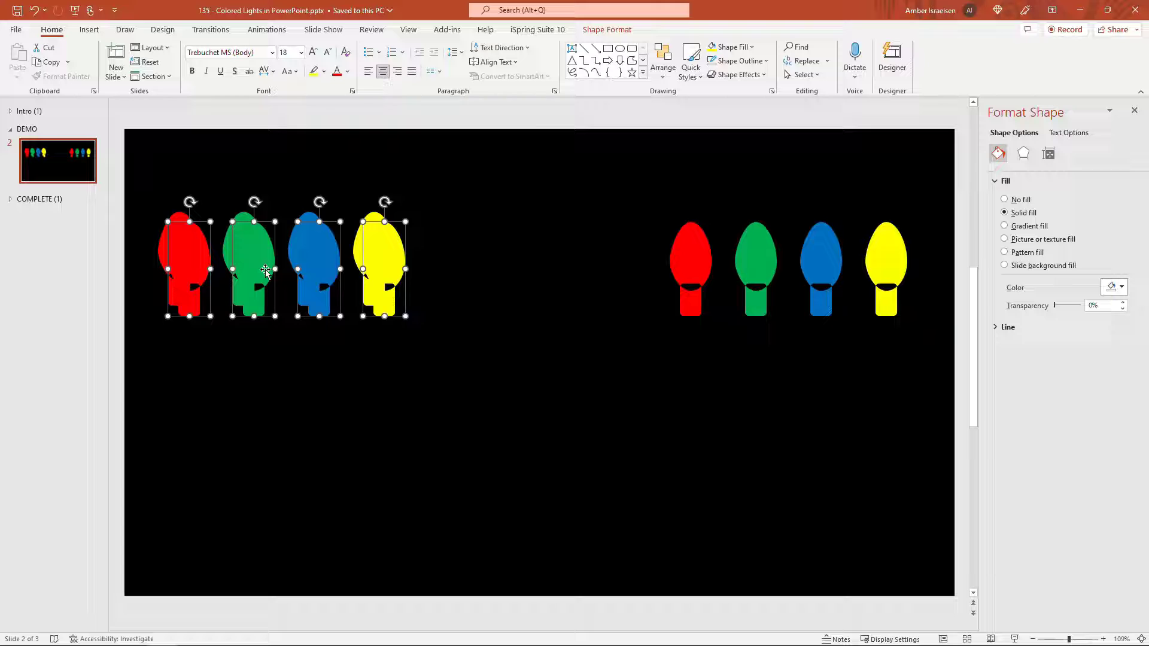
{"action": "left_click_drag", "start_coordinate": [260, 266], "coordinate": [501, 250]}
Align the right-hand group of four bulbs with the rest of the row.
{"action": "left_click_drag", "start_coordinate": [920, 336], "coordinate": [675, 218]}
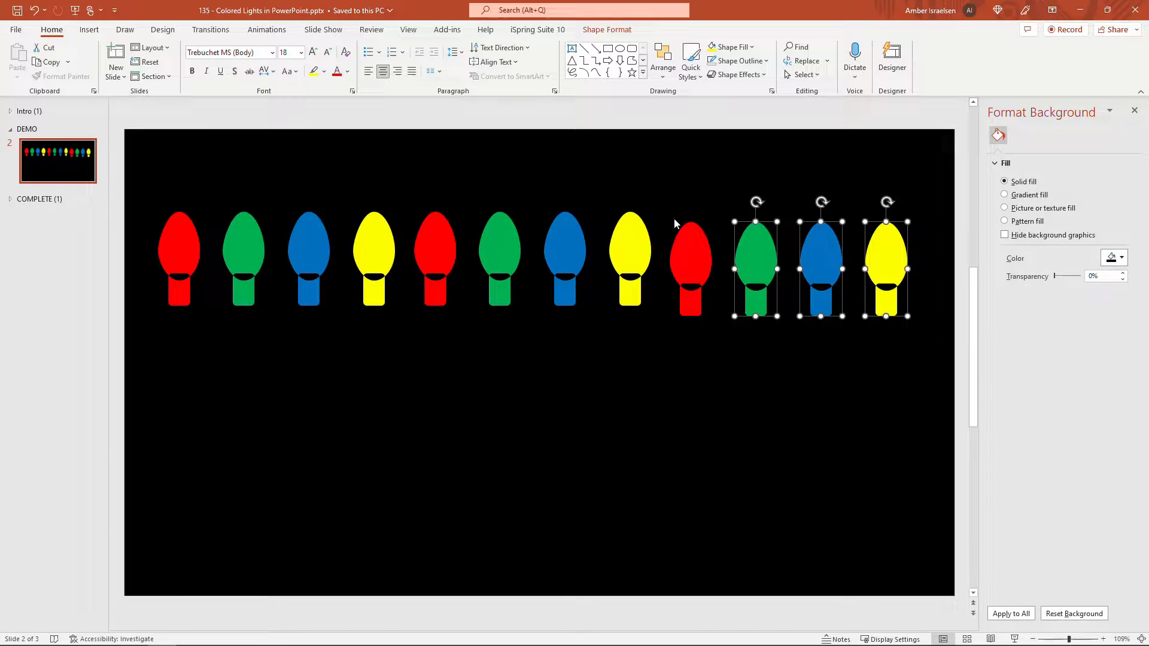
{"action": "left_click", "coordinate": [694, 270], "text": "shift"}
{"action": "left_click_drag", "start_coordinate": [694, 270], "coordinate": [692, 257]}
{"action": "left_click", "coordinate": [730, 363]}
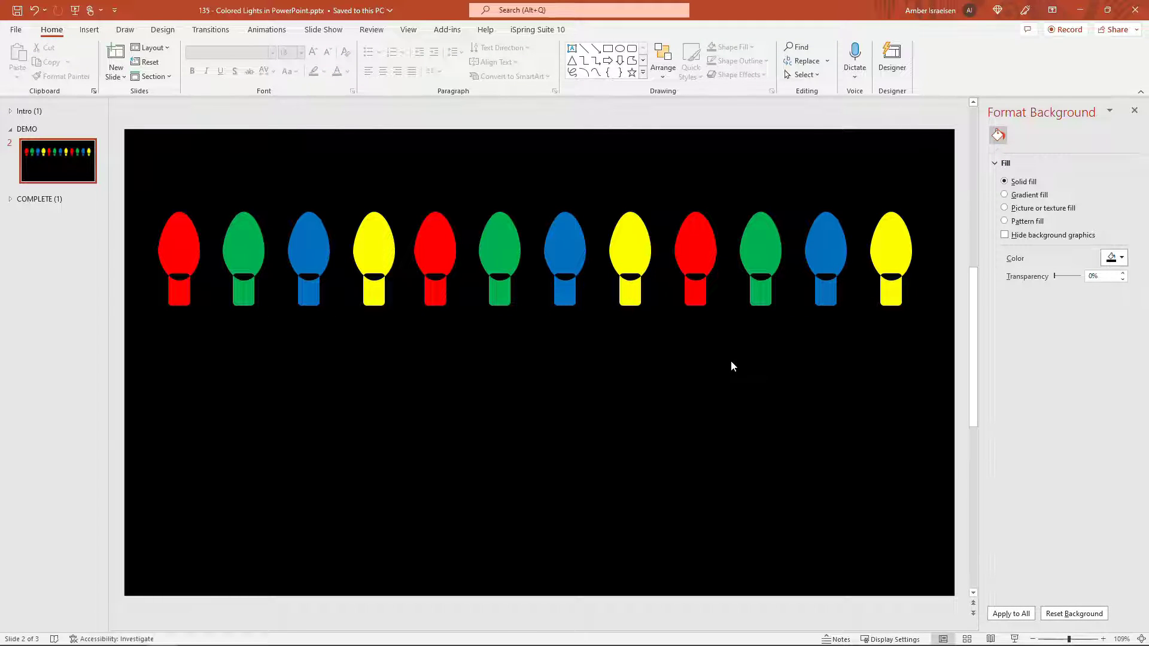
Copy the full twelve-bulb row straight downward to form a matching second row.
{"action": "left_click_drag", "start_coordinate": [140, 183], "coordinate": [938, 357]}
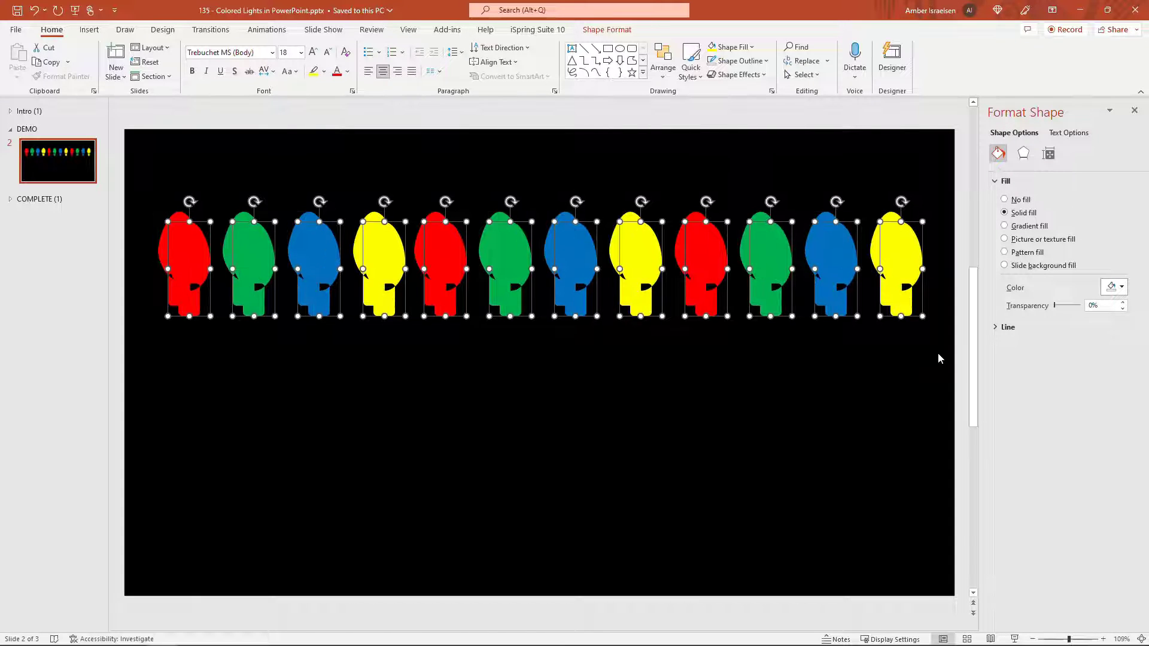
{"action": "left_click_drag", "start_coordinate": [434, 251], "coordinate": [436, 395]}
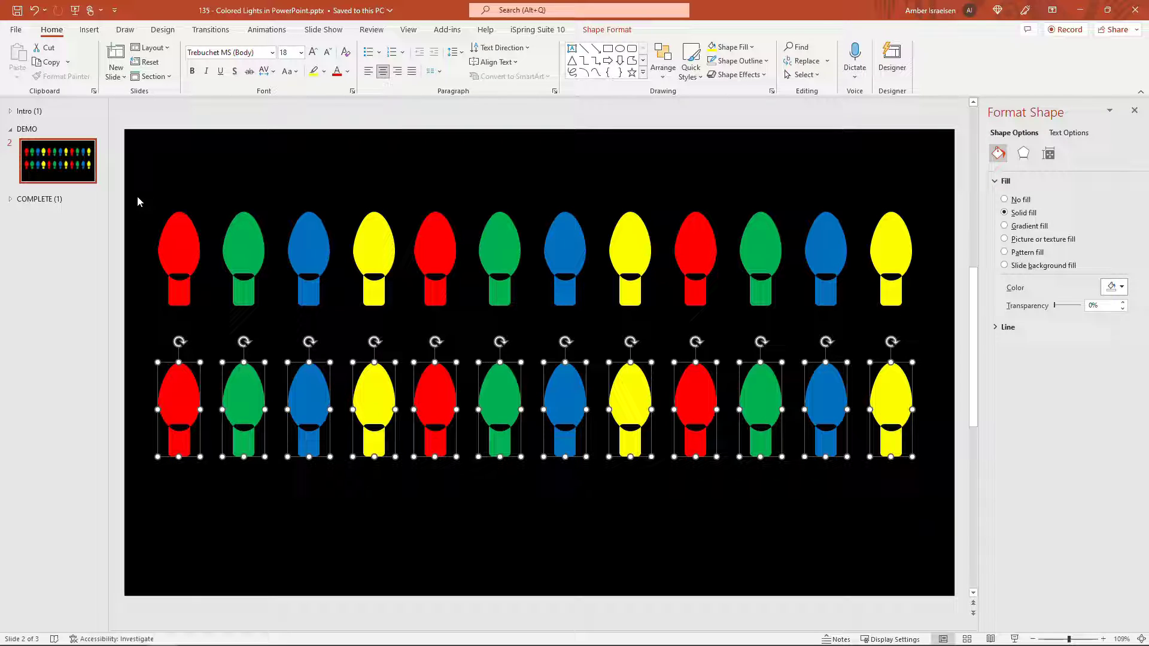
{"action": "left_click_drag", "start_coordinate": [137, 188], "coordinate": [927, 332]}
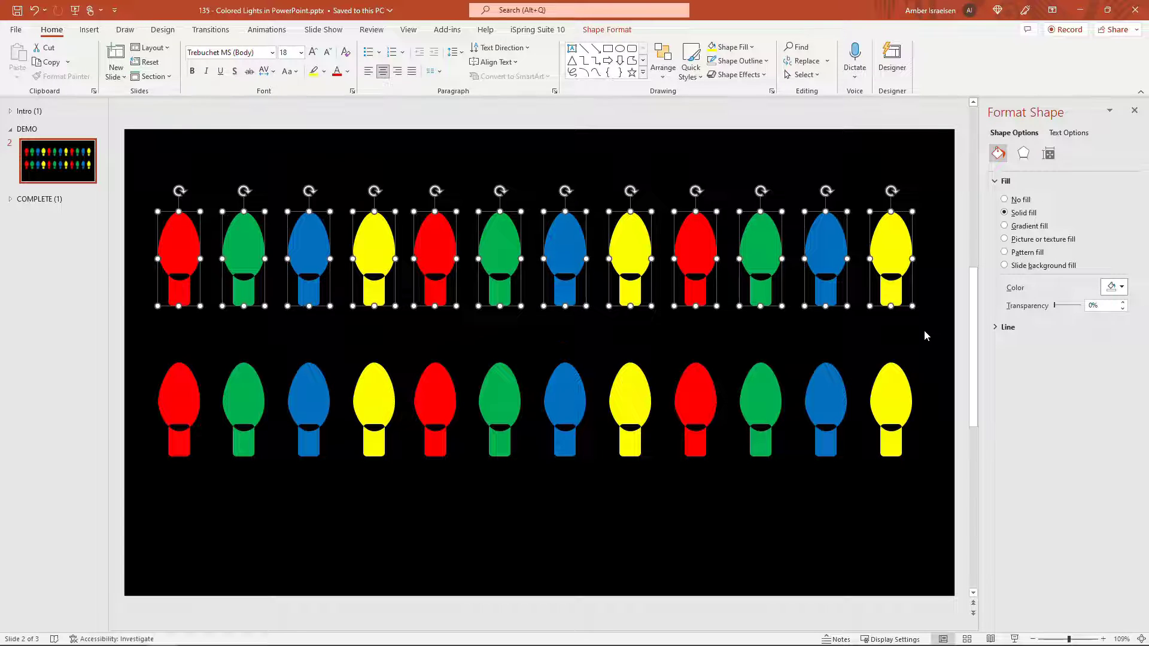
{"action": "left_click", "coordinate": [925, 336]}
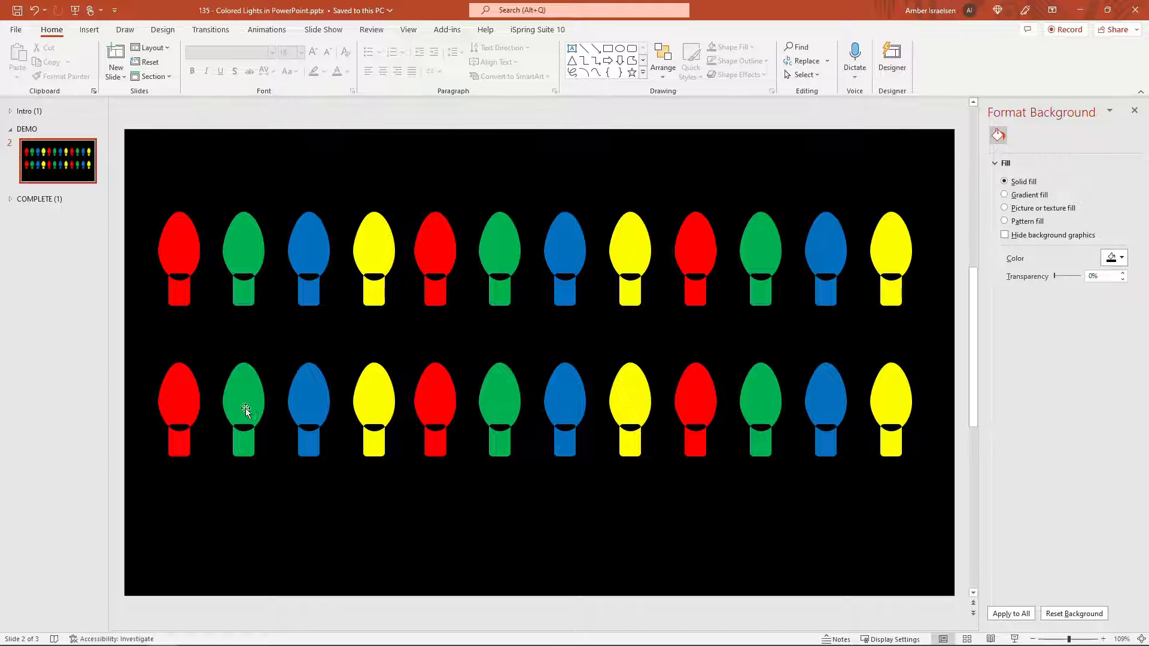
Select the 1st, 5th and 9th (red) bulbs in the bottom row.
{"action": "left_click", "coordinate": [179, 405]}
{"action": "left_click", "coordinate": [435, 404], "text": "shift"}
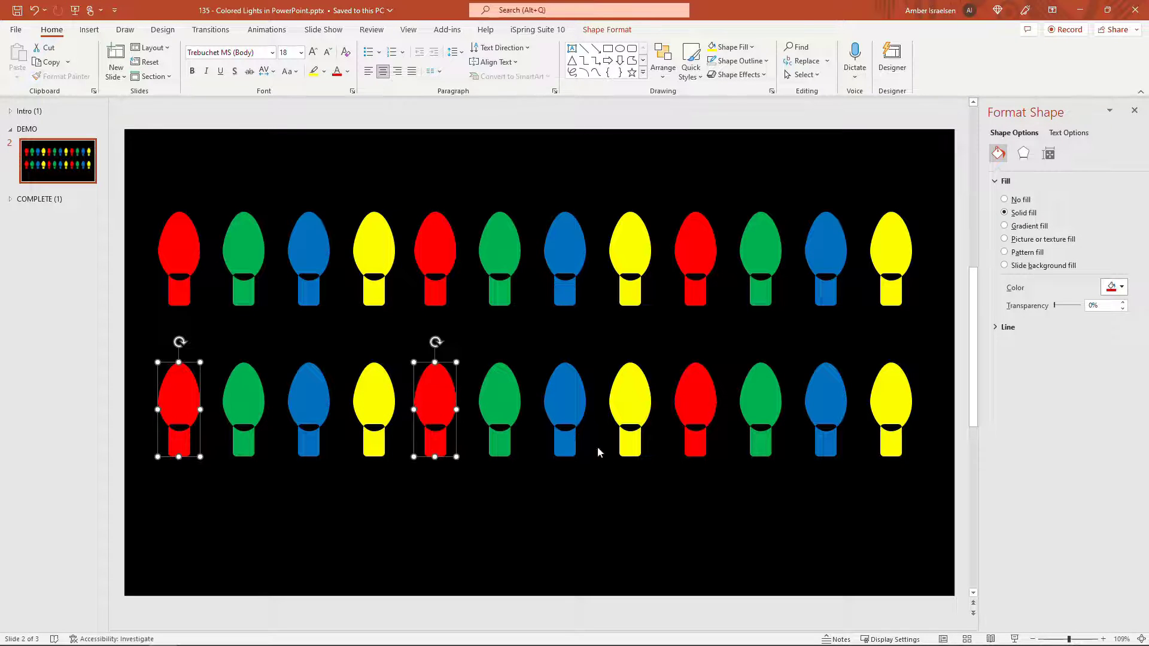
{"action": "left_click", "coordinate": [701, 407], "text": "shift"}
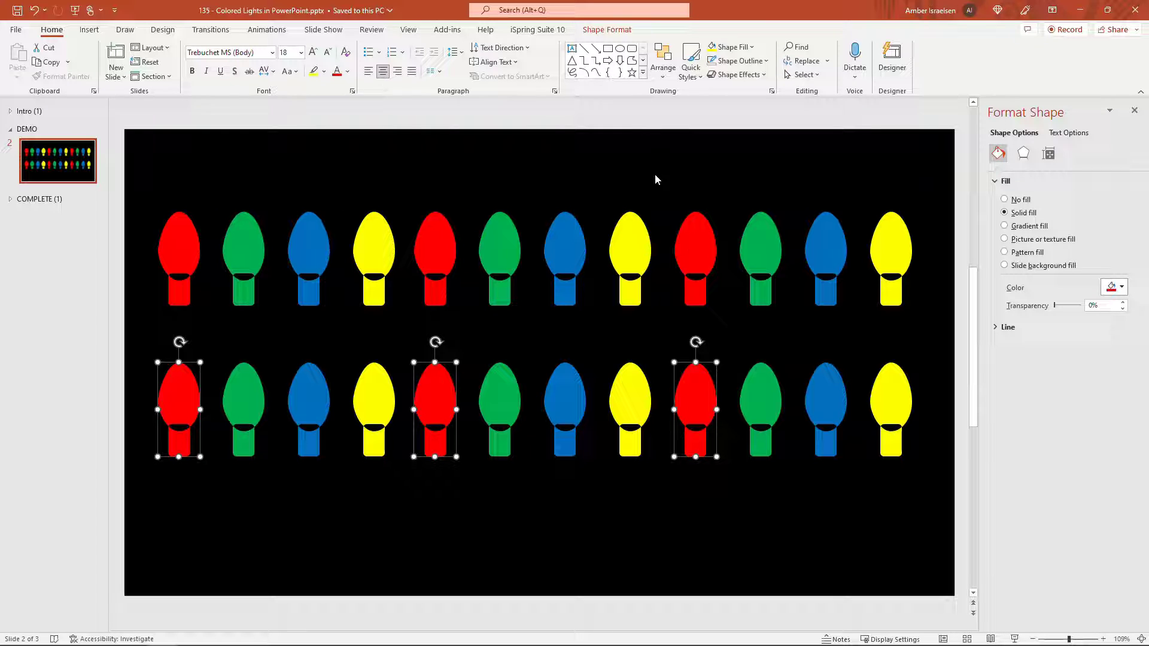
Open the detailed Glow options in the Format Shape pane from Shape Effects.
{"action": "left_click", "coordinate": [603, 33]}
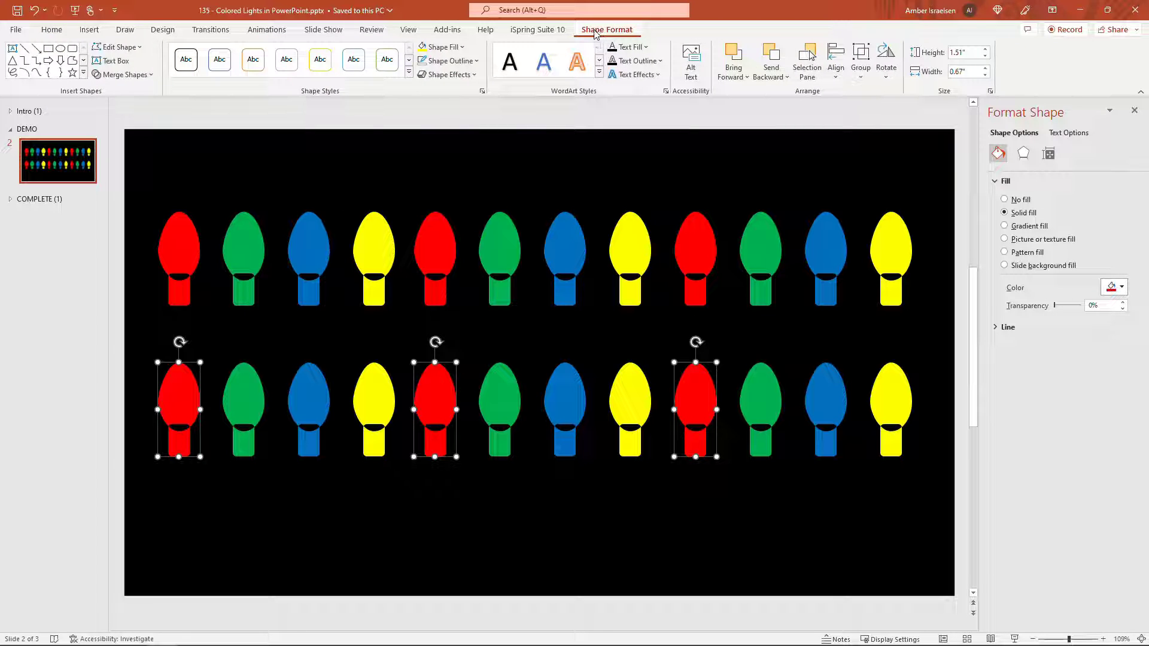
{"action": "left_click", "coordinate": [466, 76]}
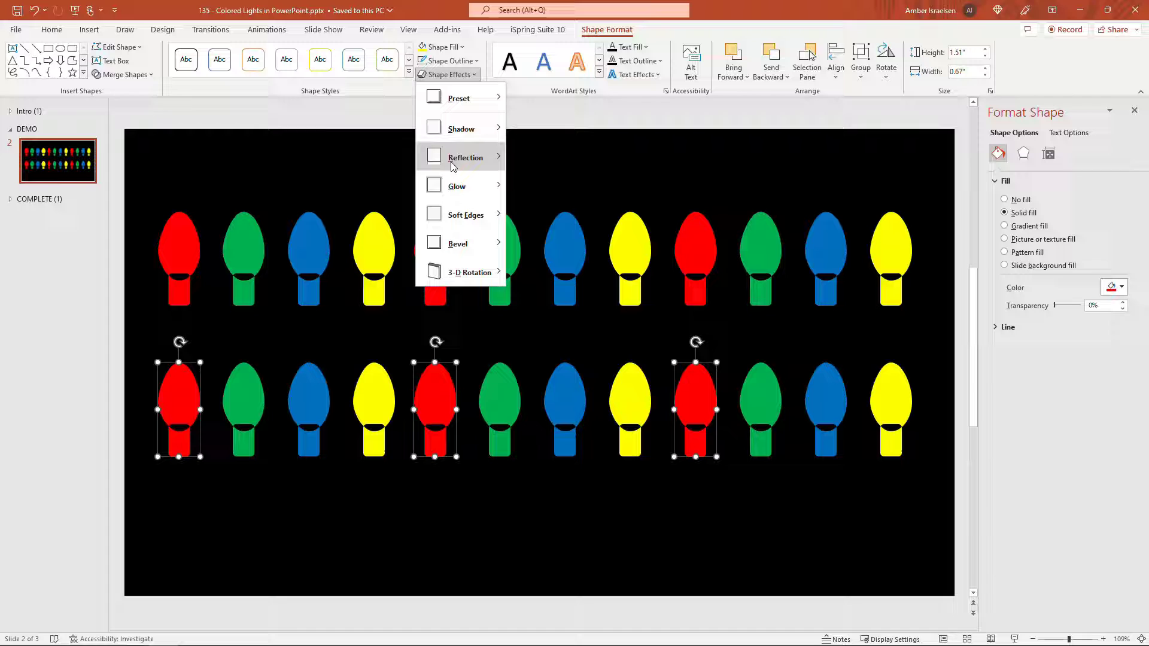
{"action": "mouse_move", "coordinate": [459, 189]}
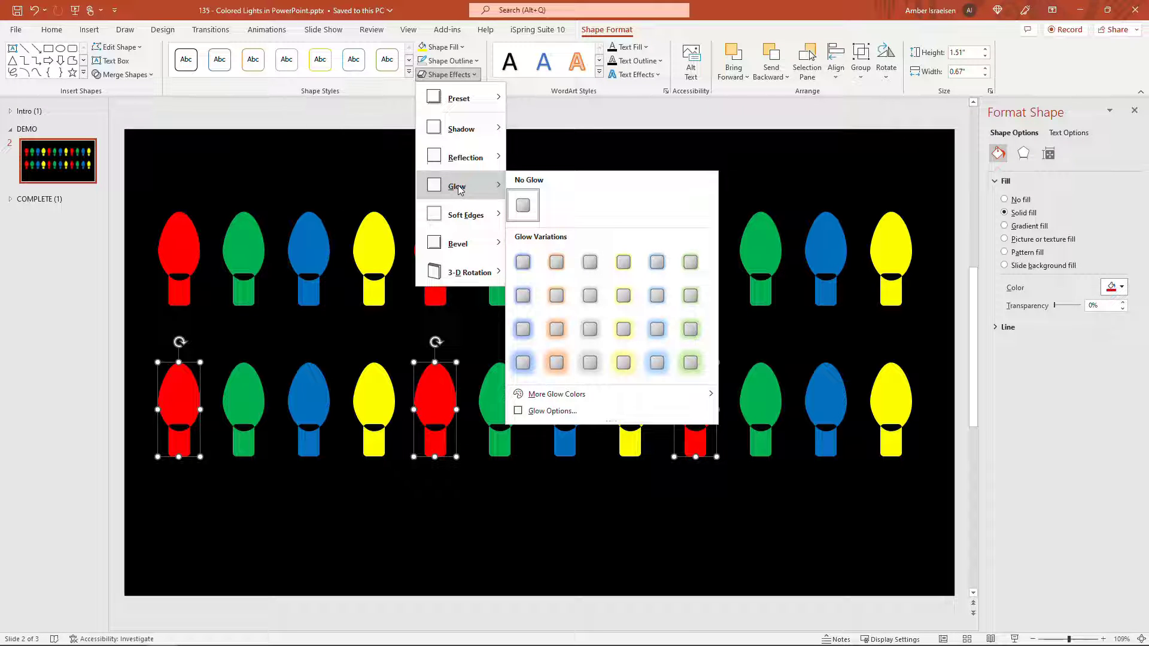
{"action": "left_click", "coordinate": [573, 413]}
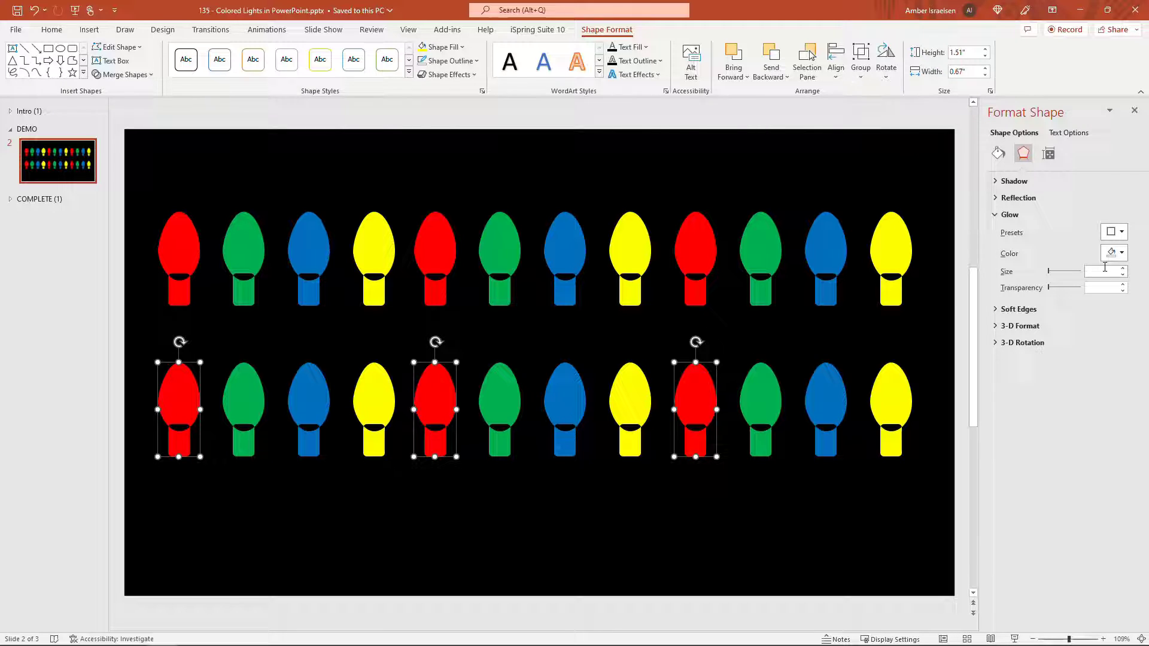
Give the red bulbs a 10 pt glow in a custom lighter red (#FF4F4F).
{"action": "left_click", "coordinate": [1122, 254]}
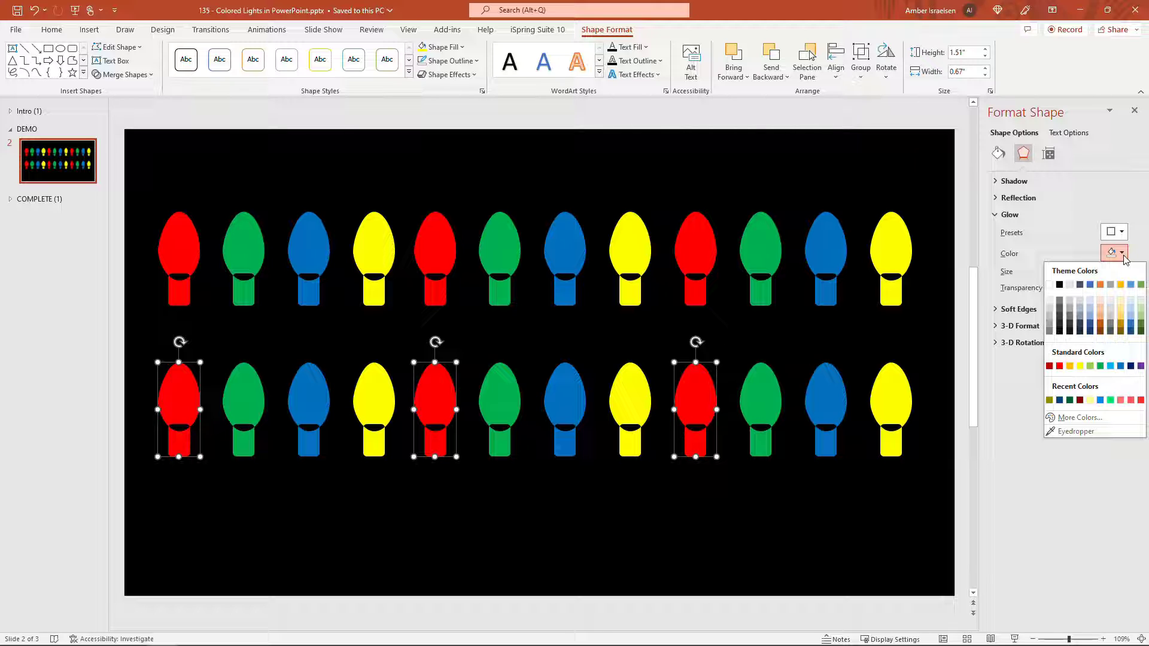
{"action": "left_click", "coordinate": [1059, 366]}
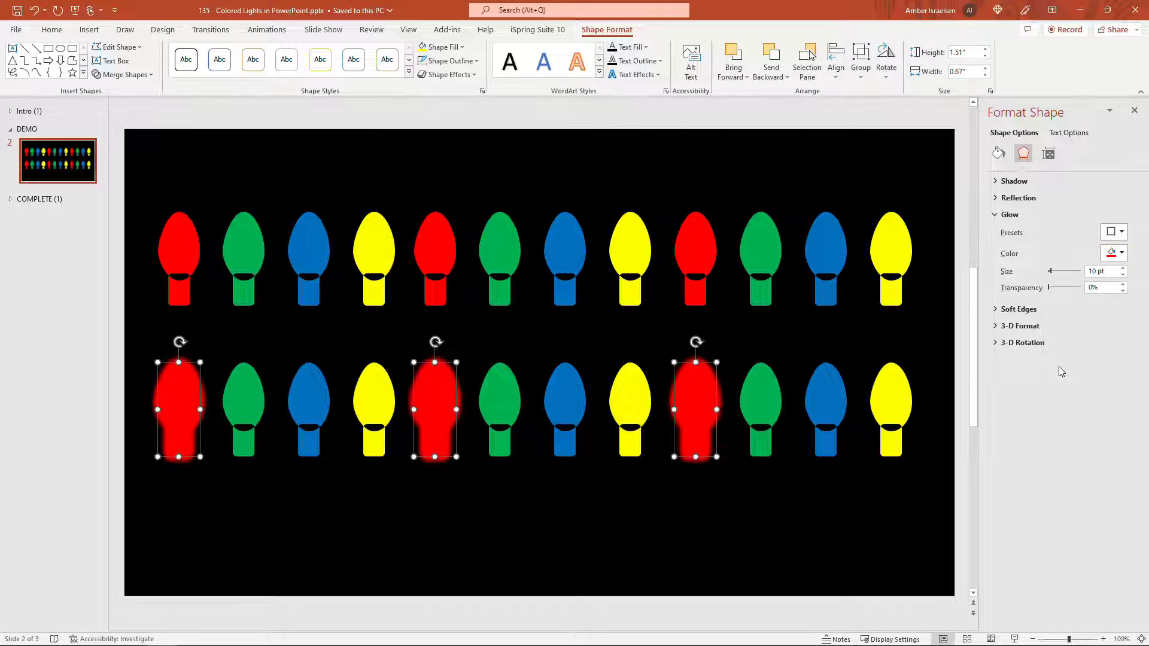
{"action": "left_click", "coordinate": [1123, 254]}
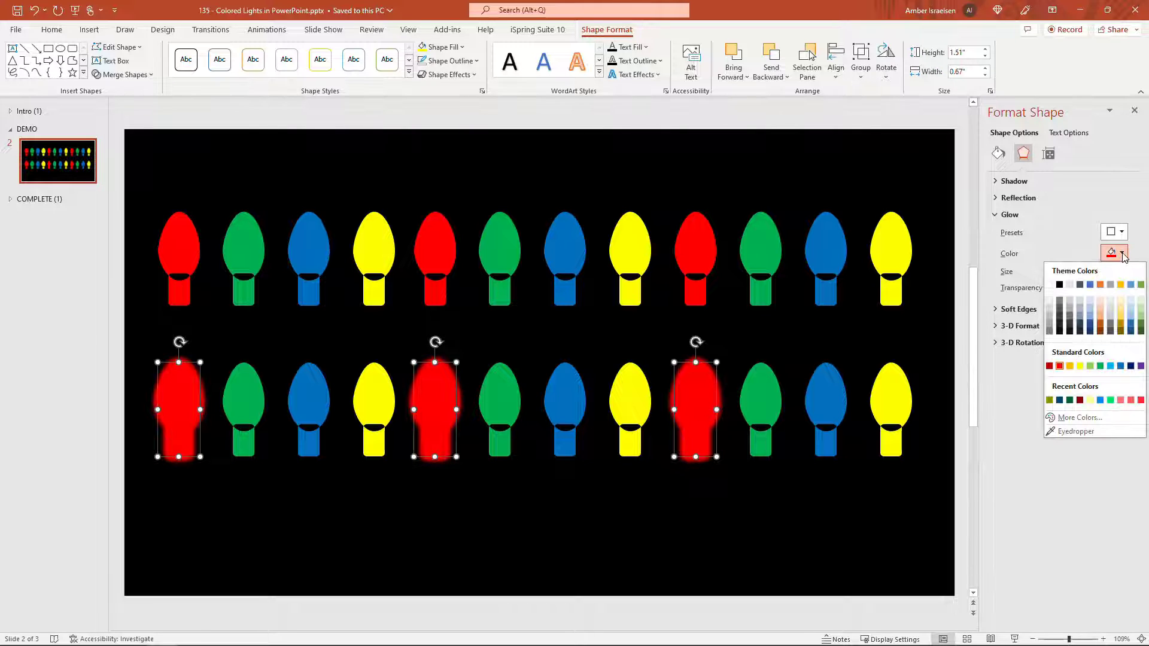
{"action": "left_click", "coordinate": [1080, 418]}
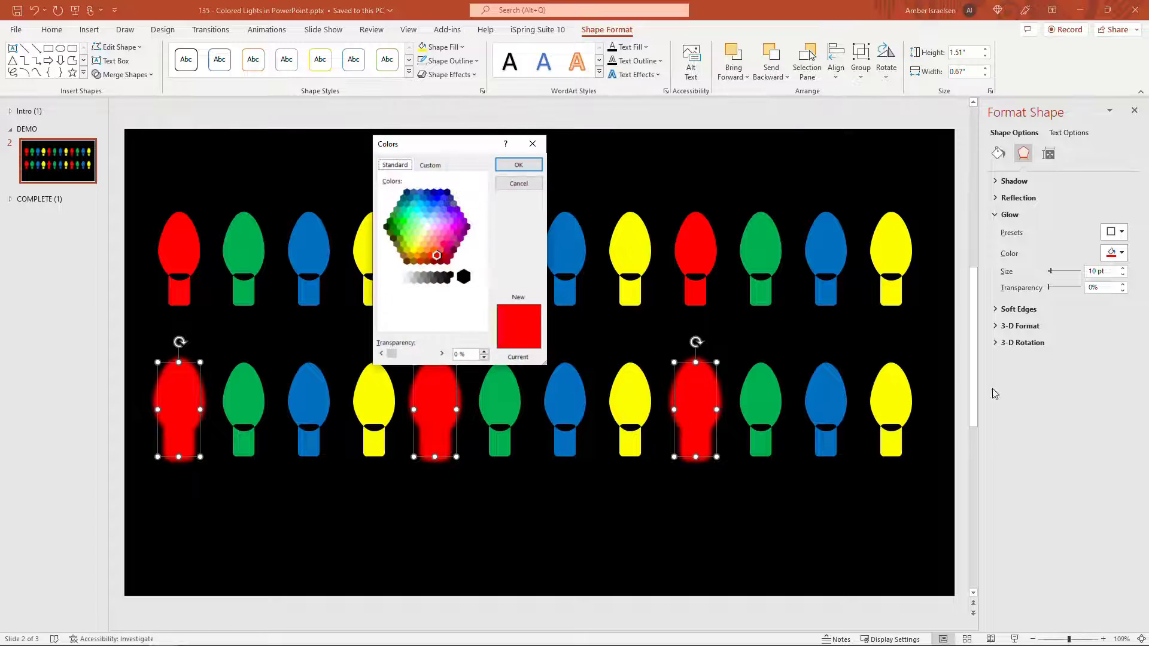
{"action": "left_click", "coordinate": [435, 167]}
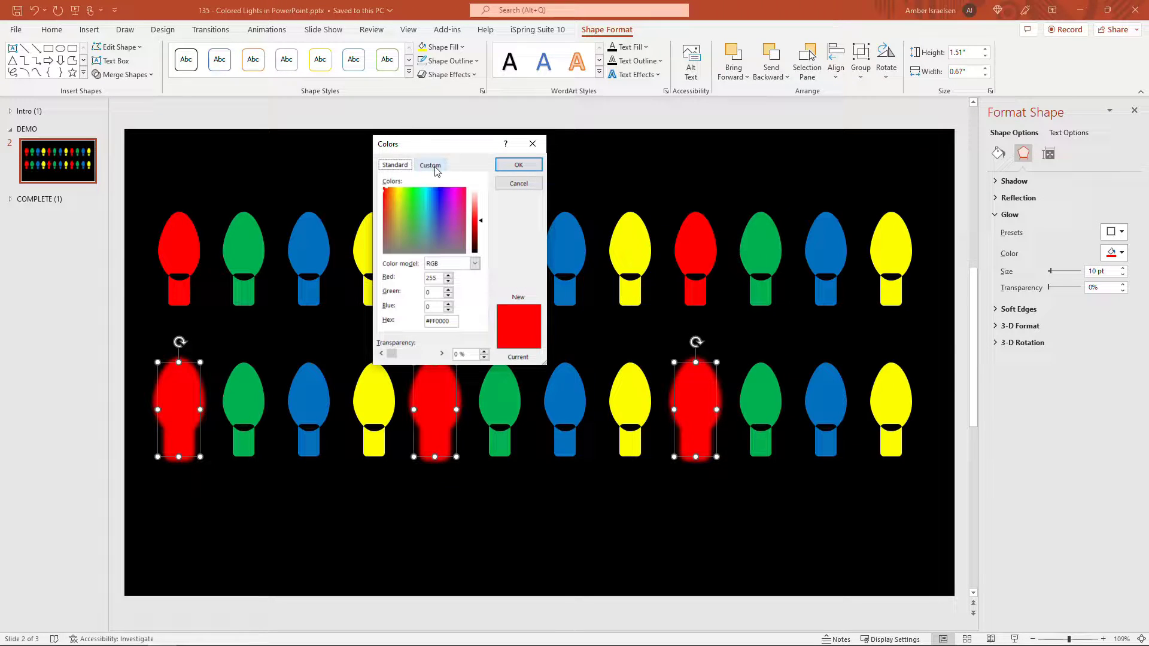
{"action": "left_click_drag", "start_coordinate": [482, 225], "coordinate": [480, 215]}
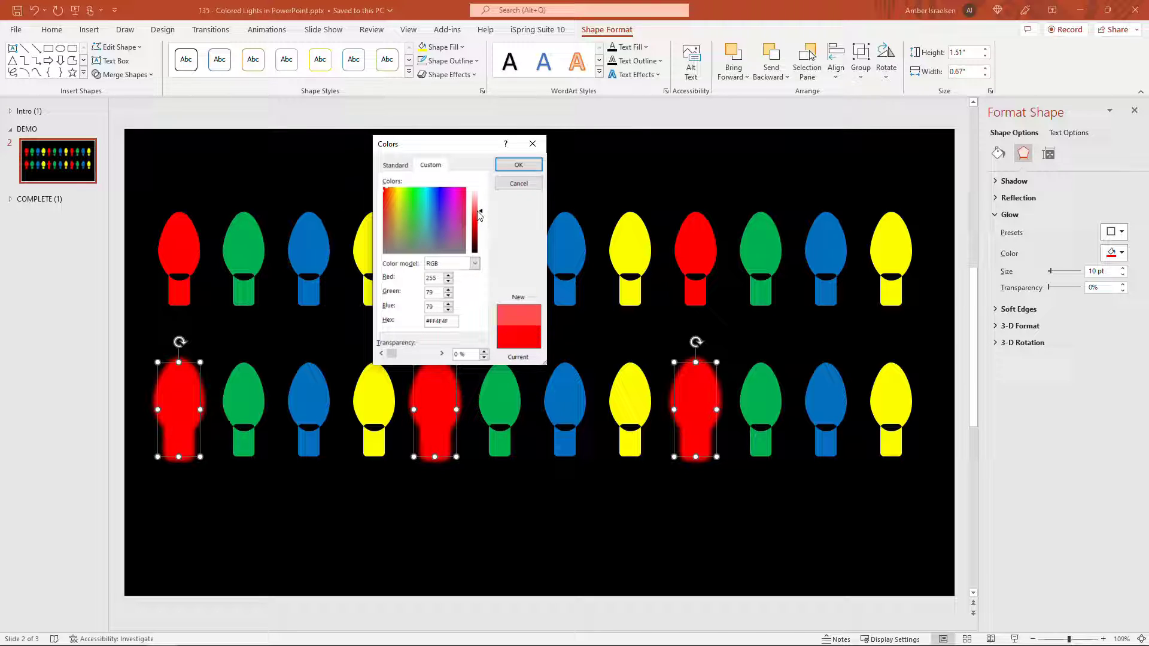
{"action": "left_click", "coordinate": [513, 165]}
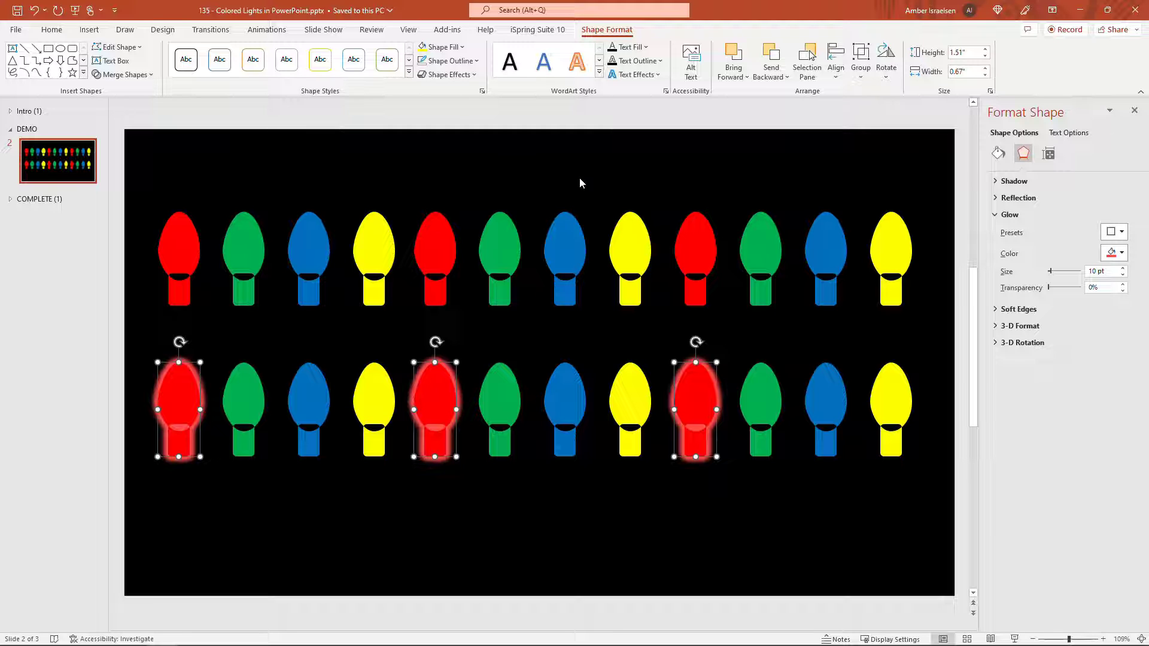
Try a 22 pt glow on the red bulbs, settle on 9 pt, then select a bottom-row green bulb.
{"action": "left_click", "coordinate": [1122, 268]}
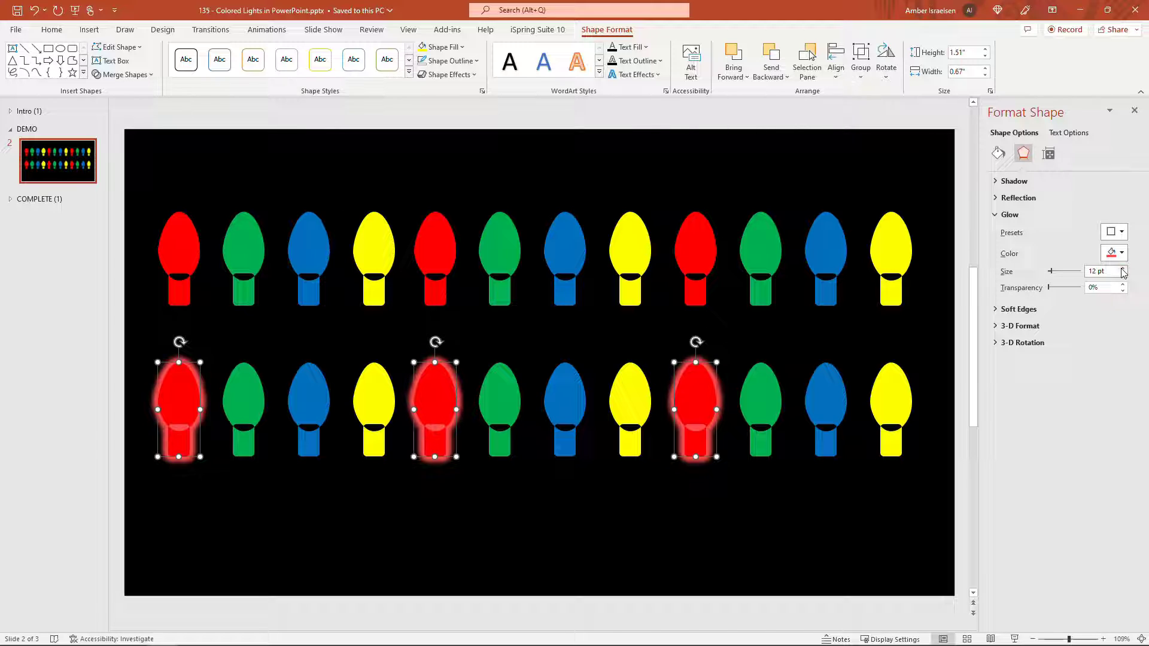
{"action": "left_click", "coordinate": [1122, 269]}
{"action": "left_click", "coordinate": [1122, 268]}
{"action": "left_click", "coordinate": [1122, 269]}
{"action": "left_click", "coordinate": [1122, 268]}
{"action": "left_click", "coordinate": [1122, 269]}
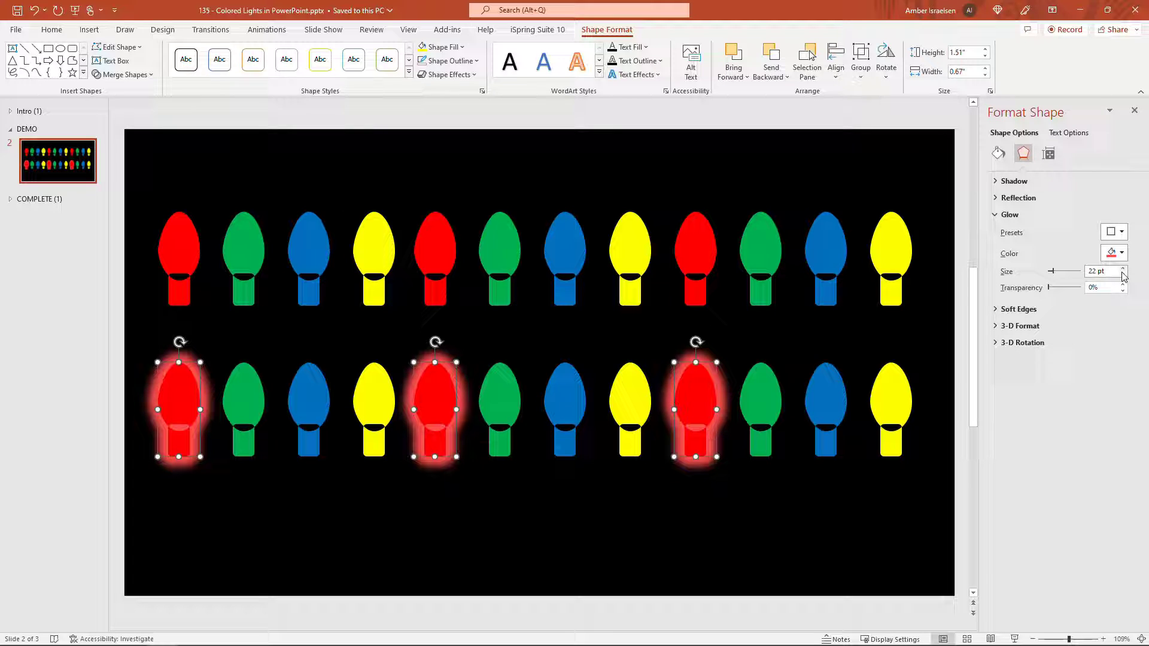
{"action": "left_click_drag", "start_coordinate": [1116, 272], "coordinate": [1083, 276]}
{"action": "type", "text": "8"}
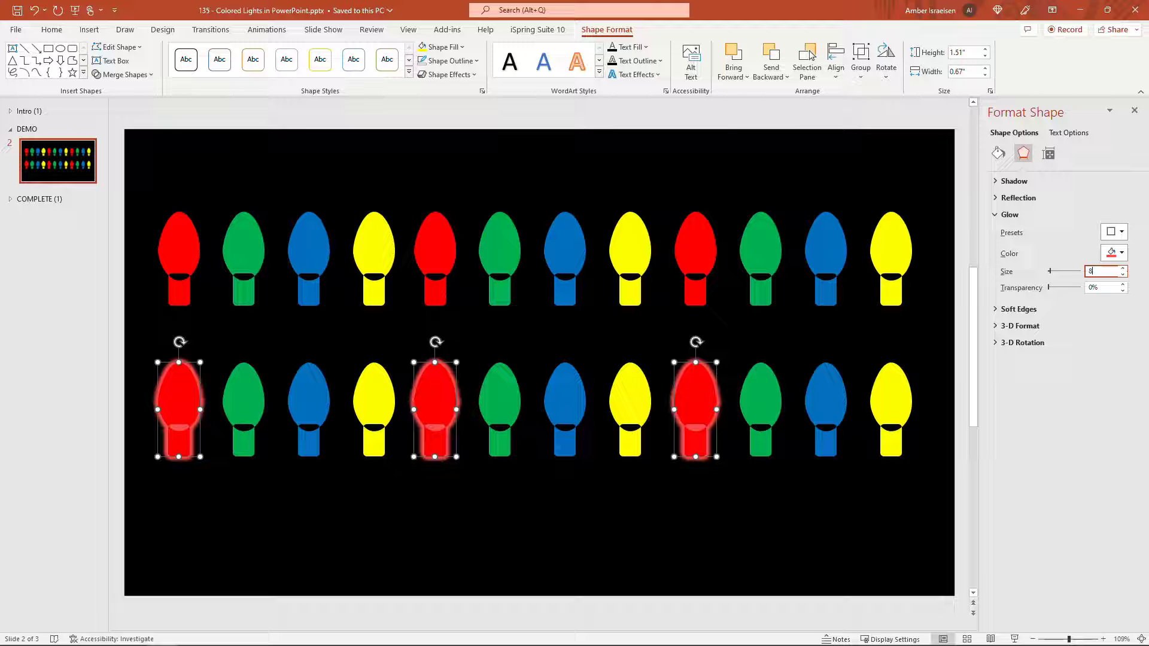
{"action": "left_click", "coordinate": [1123, 267]}
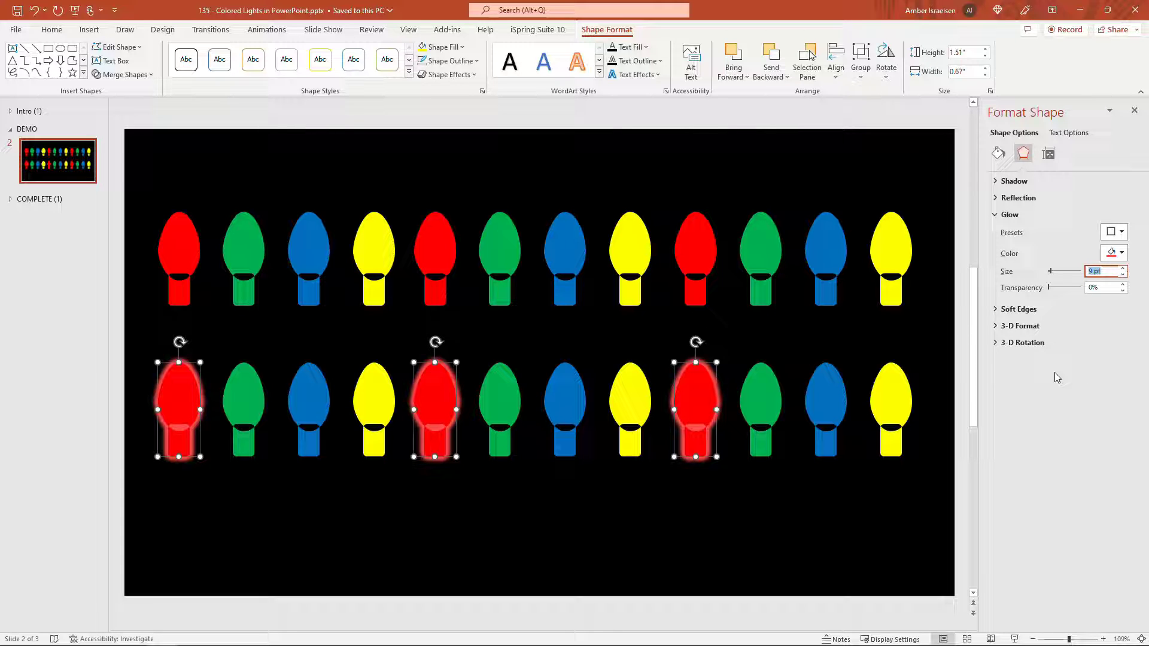
{"action": "left_click", "coordinate": [330, 485]}
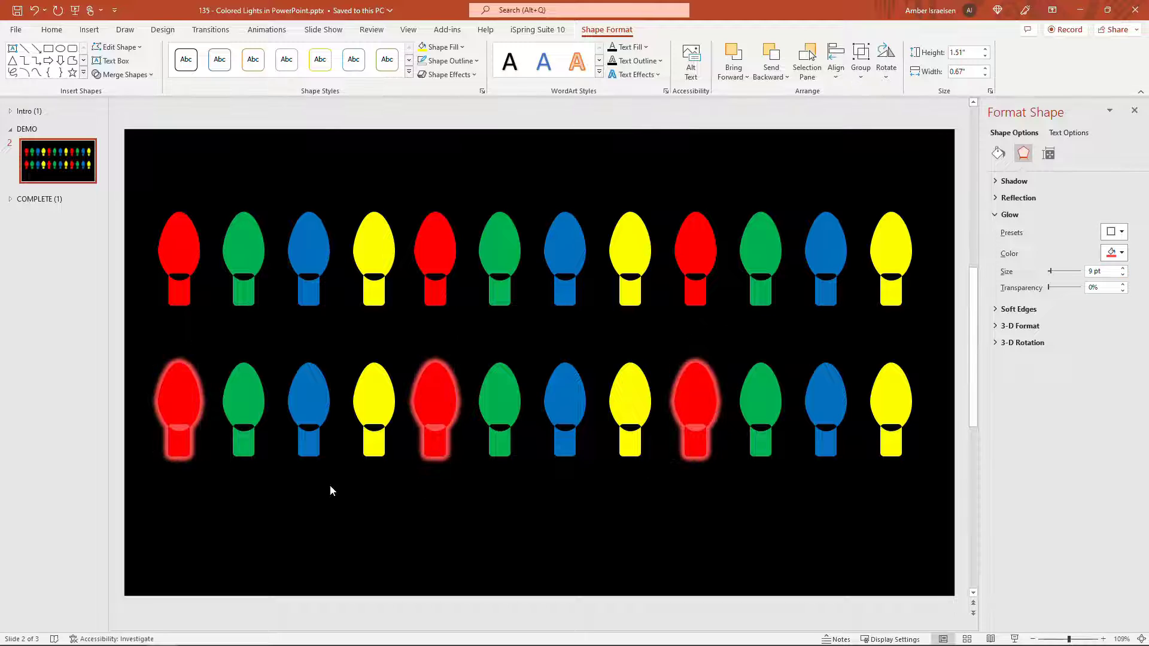
{"action": "left_click", "coordinate": [247, 407]}
Select the three bottom-row green bulbs and give them a green glow.
{"action": "left_click", "coordinate": [505, 407], "text": "ctrl"}
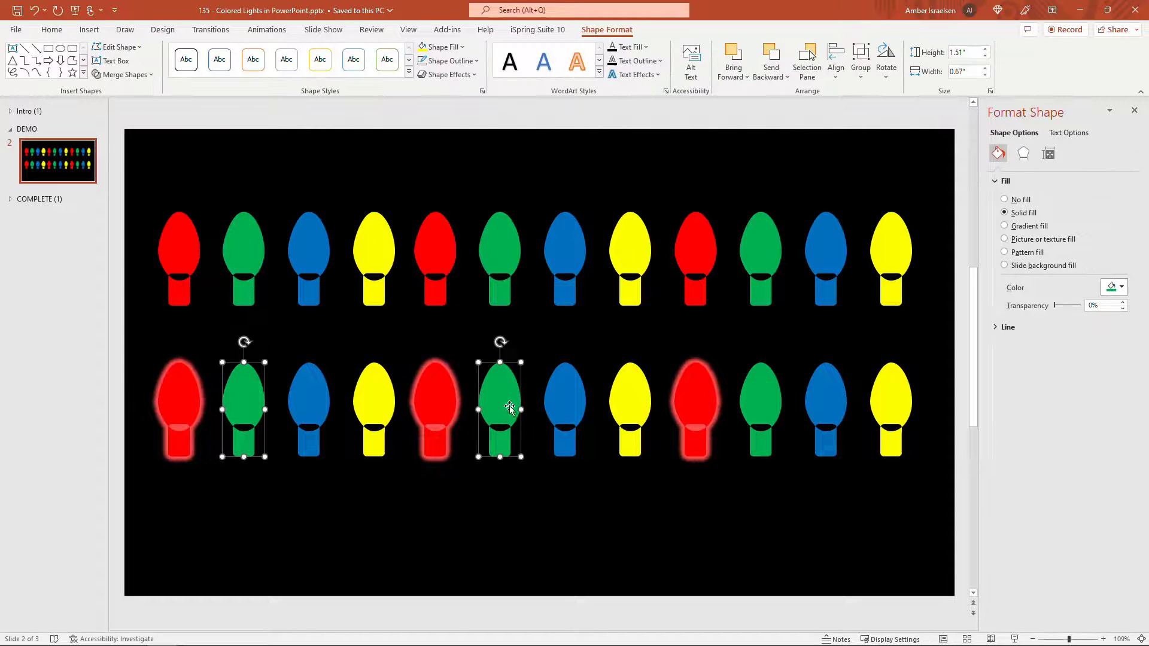
{"action": "left_click", "coordinate": [768, 395], "text": "ctrl"}
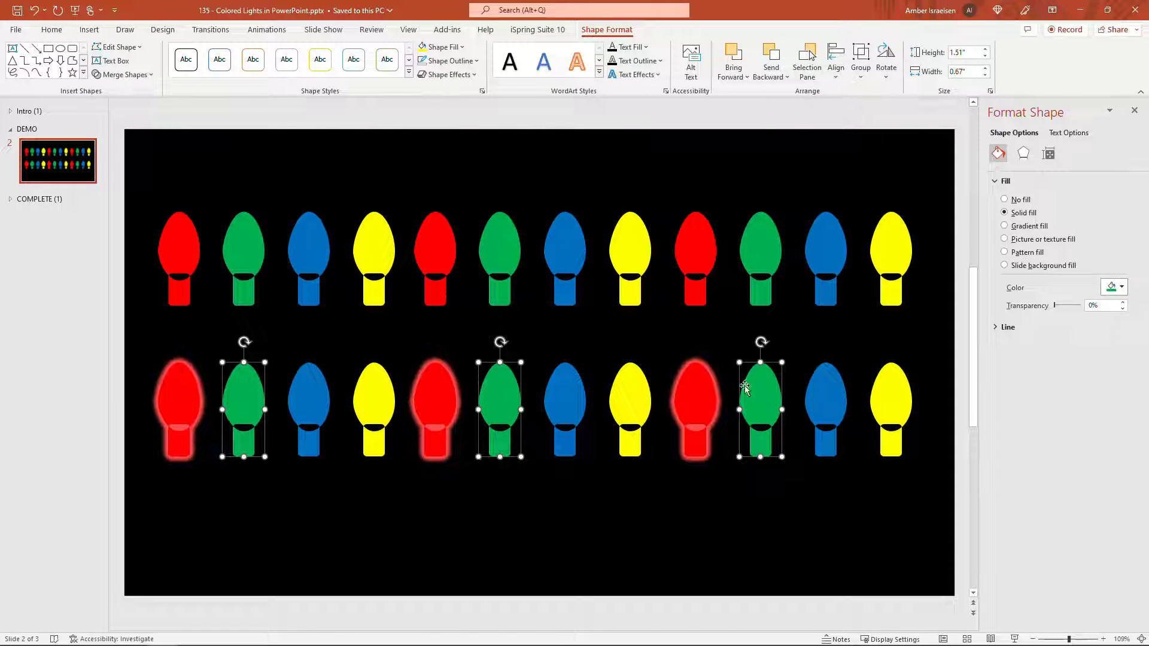
{"action": "left_click", "coordinate": [448, 74]}
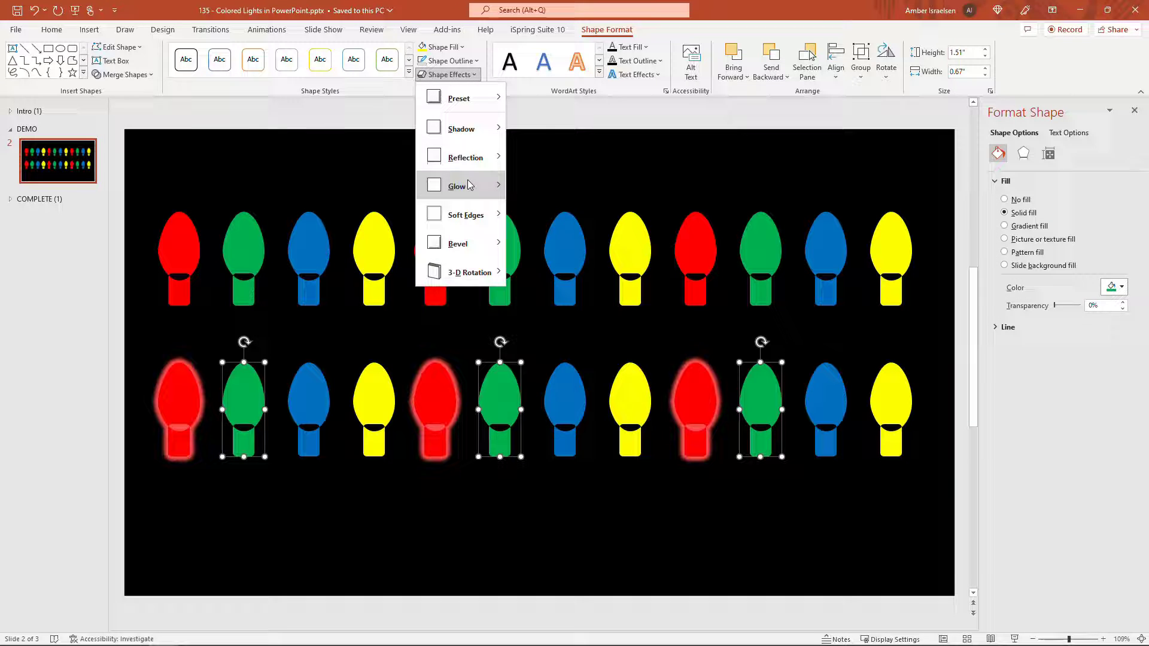
{"action": "mouse_move", "coordinate": [469, 185]}
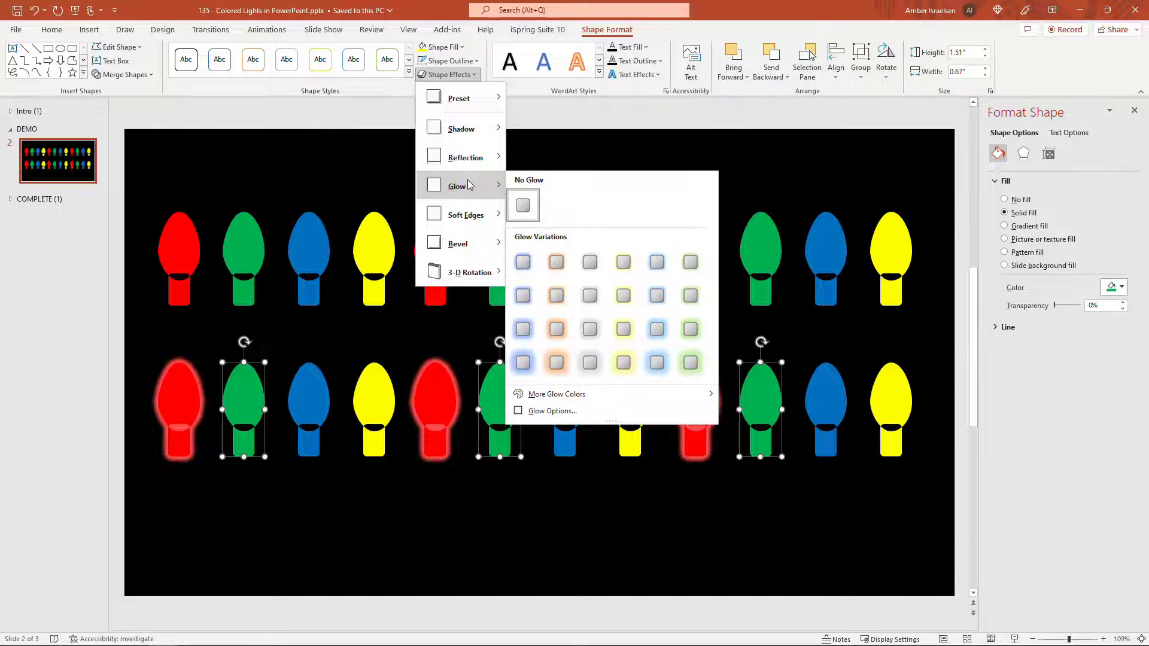
{"action": "left_click", "coordinate": [582, 412]}
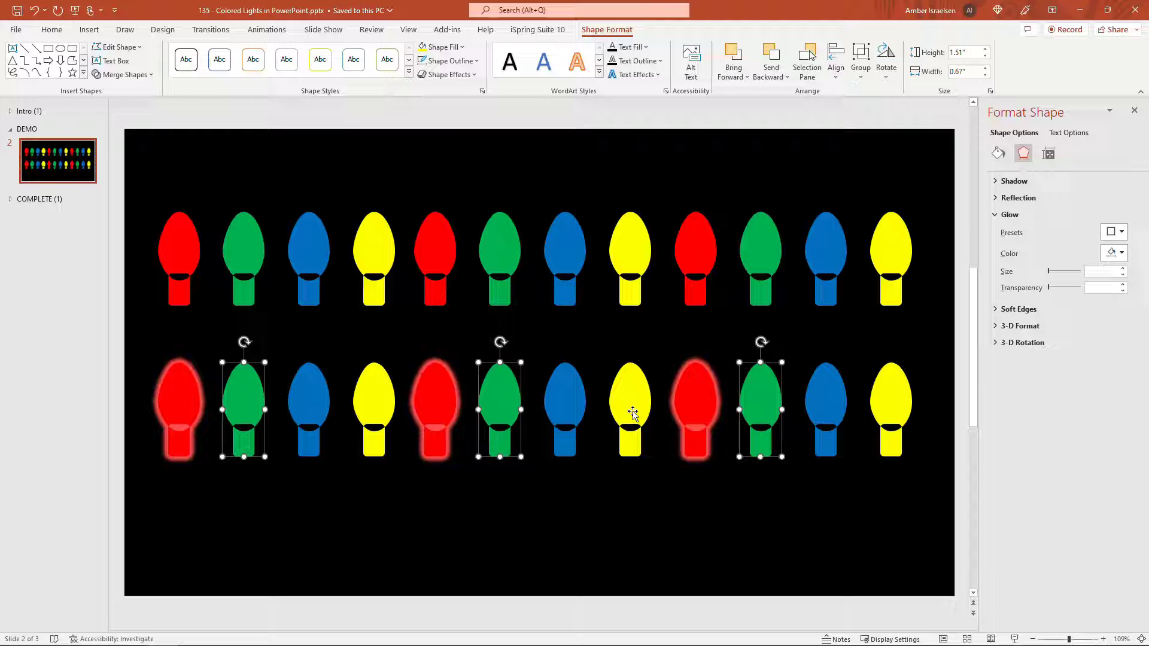
{"action": "left_click", "coordinate": [1114, 252]}
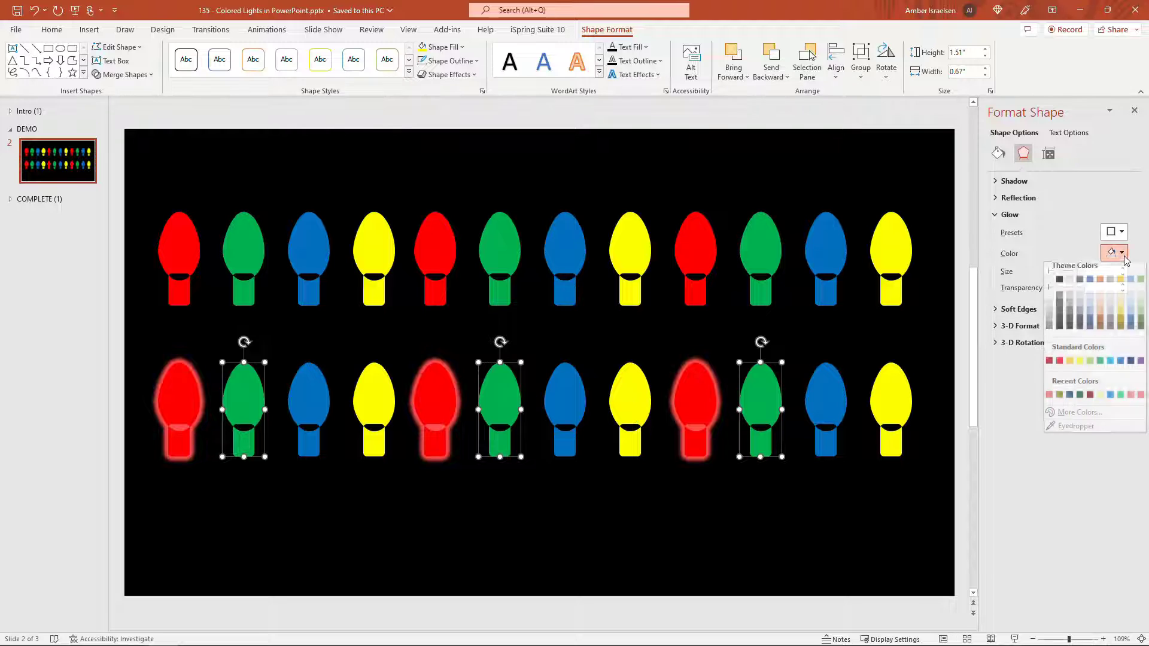
{"action": "left_click", "coordinate": [1099, 366]}
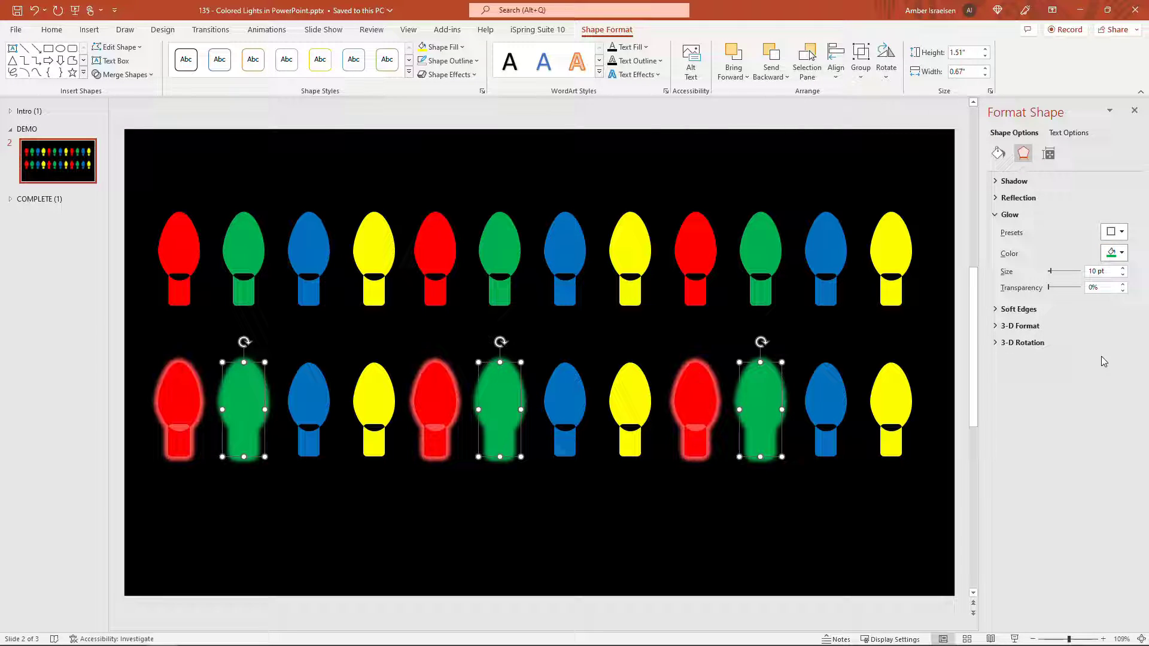
Brighten the green glow to #00CC5C and set its size to 9 pt.
{"action": "left_click", "coordinate": [1121, 252]}
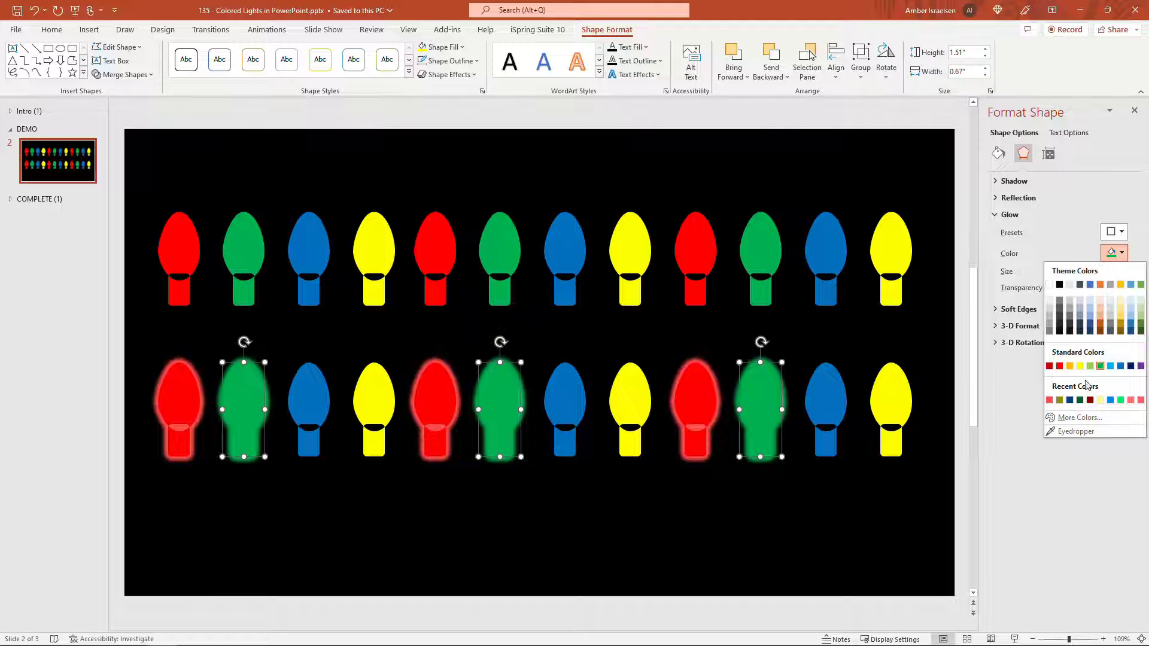
{"action": "left_click", "coordinate": [1078, 418]}
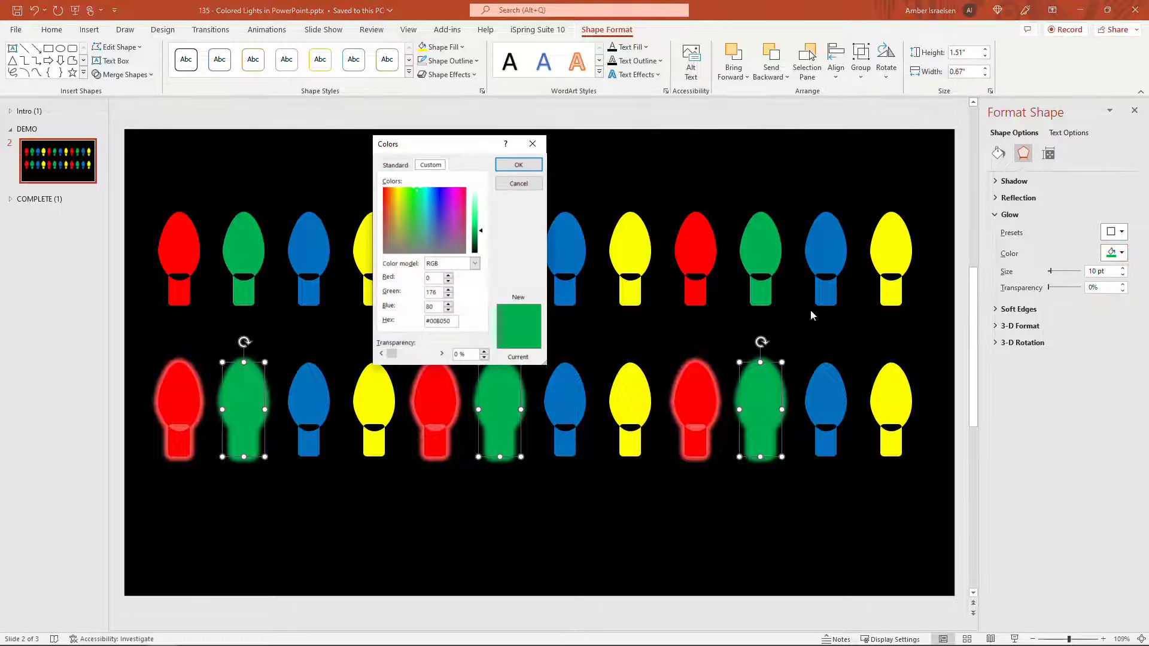
{"action": "left_click", "coordinate": [481, 228]}
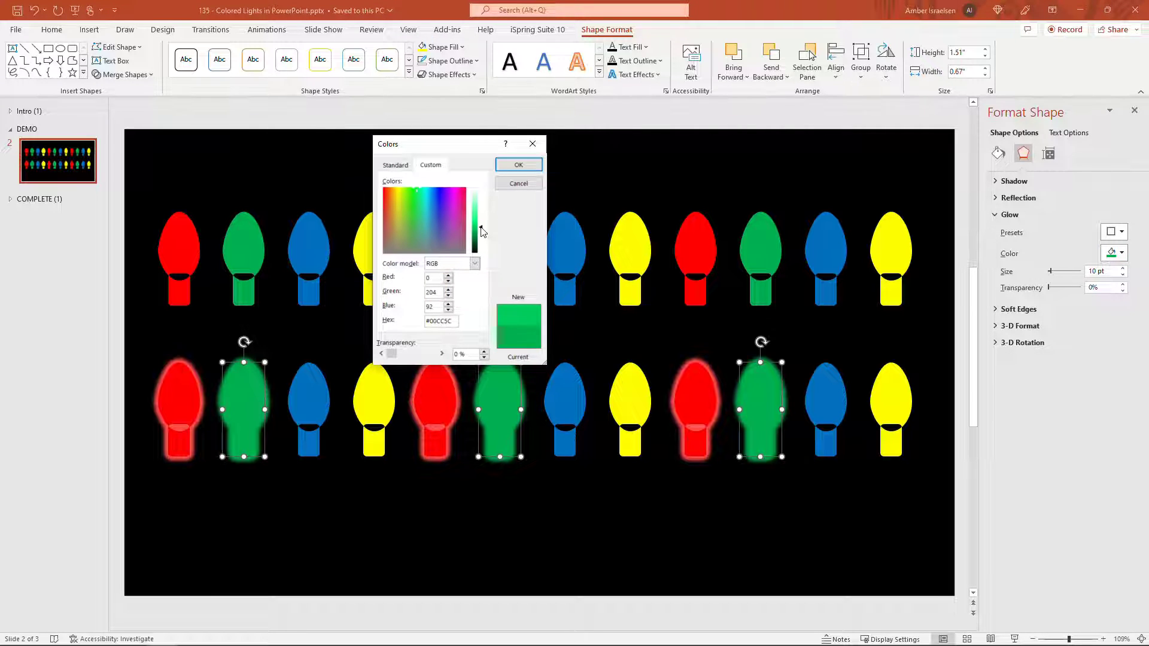
{"action": "left_click", "coordinate": [526, 164]}
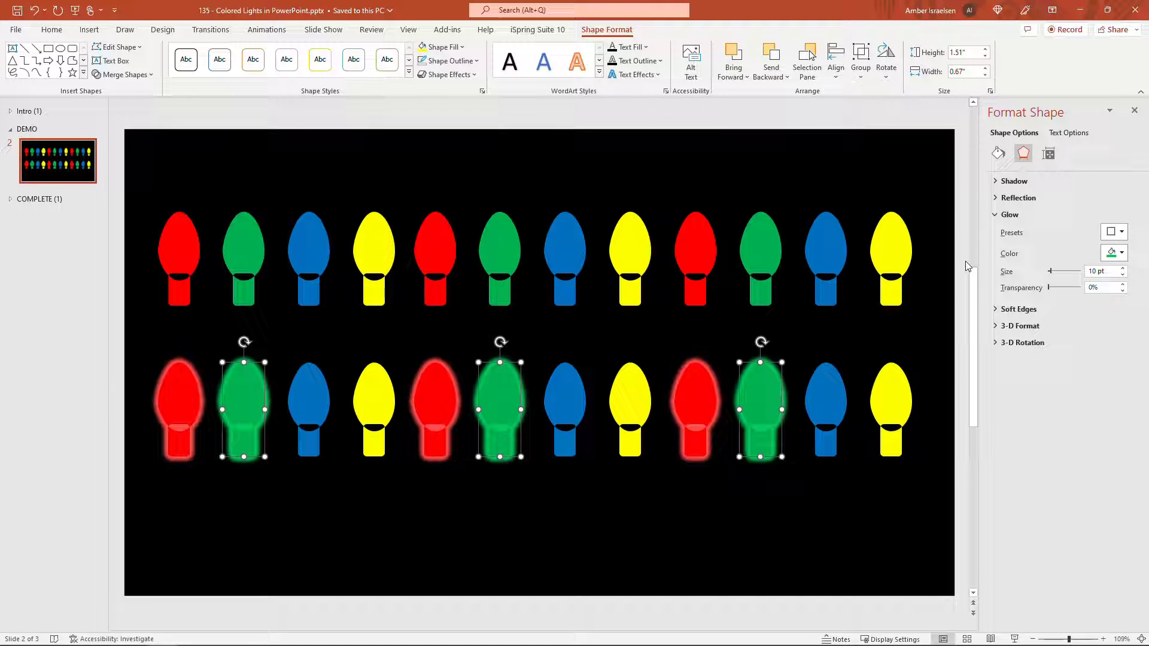
{"action": "left_click", "coordinate": [1123, 275]}
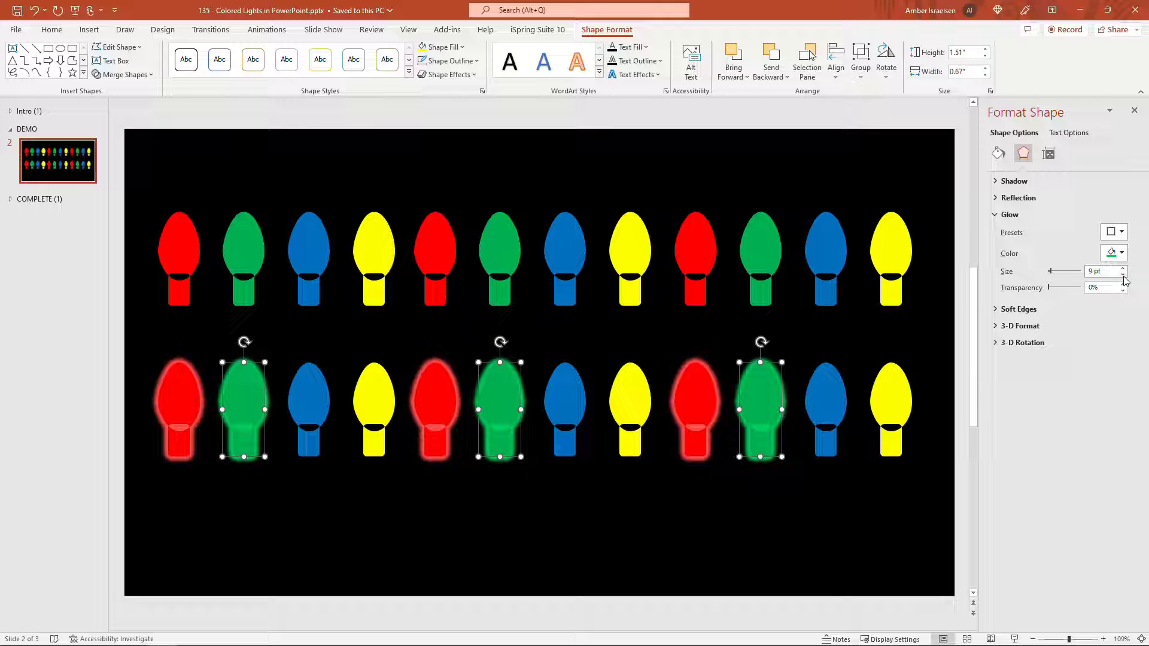
Give the three bottom-row blue bulbs a 9 pt glow in an adjusted blue shade.
{"action": "left_click", "coordinate": [417, 525]}
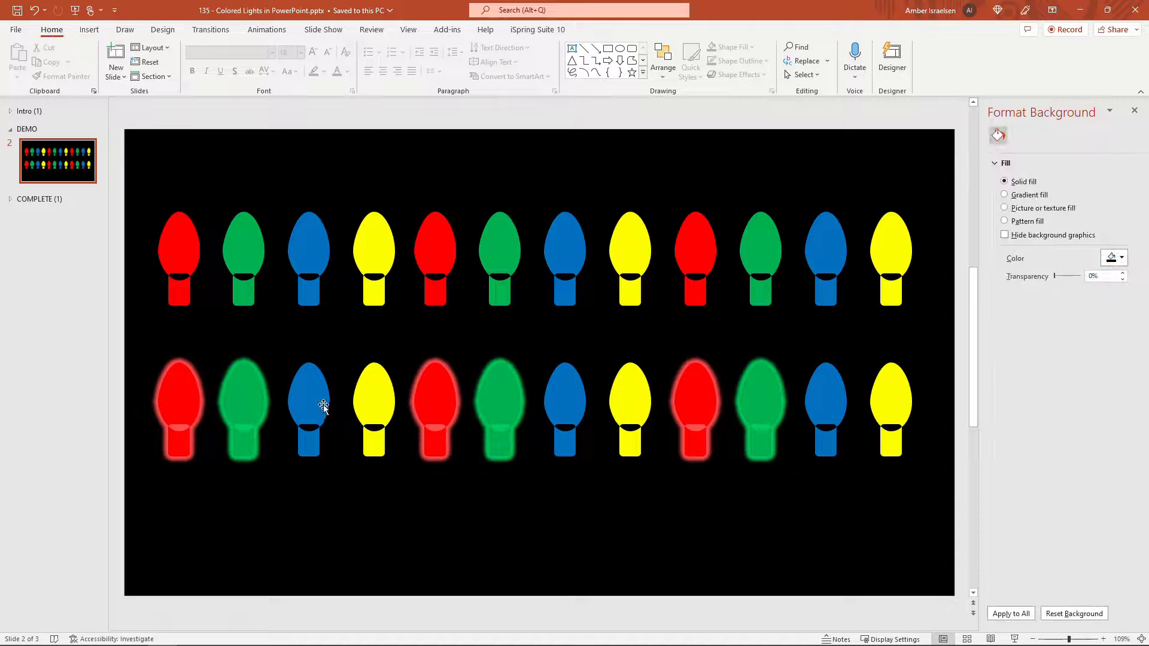
{"action": "left_click", "coordinate": [321, 407]}
{"action": "left_click", "coordinate": [567, 394], "text": "shift"}
{"action": "left_click", "coordinate": [826, 394], "text": "shift"}
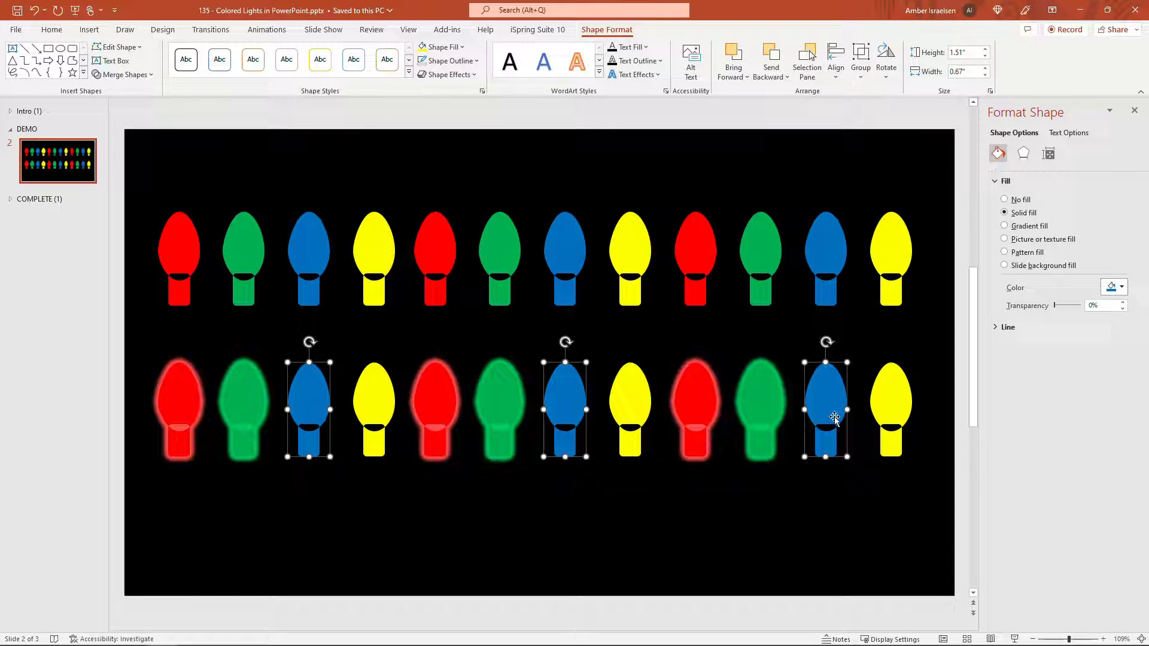
{"action": "left_click", "coordinate": [448, 75]}
{"action": "left_click", "coordinate": [1023, 153]}
{"action": "left_click", "coordinate": [1114, 253]}
{"action": "left_click", "coordinate": [1107, 347]}
{"action": "left_click", "coordinate": [1114, 253]}
{"action": "left_click", "coordinate": [1071, 374]}
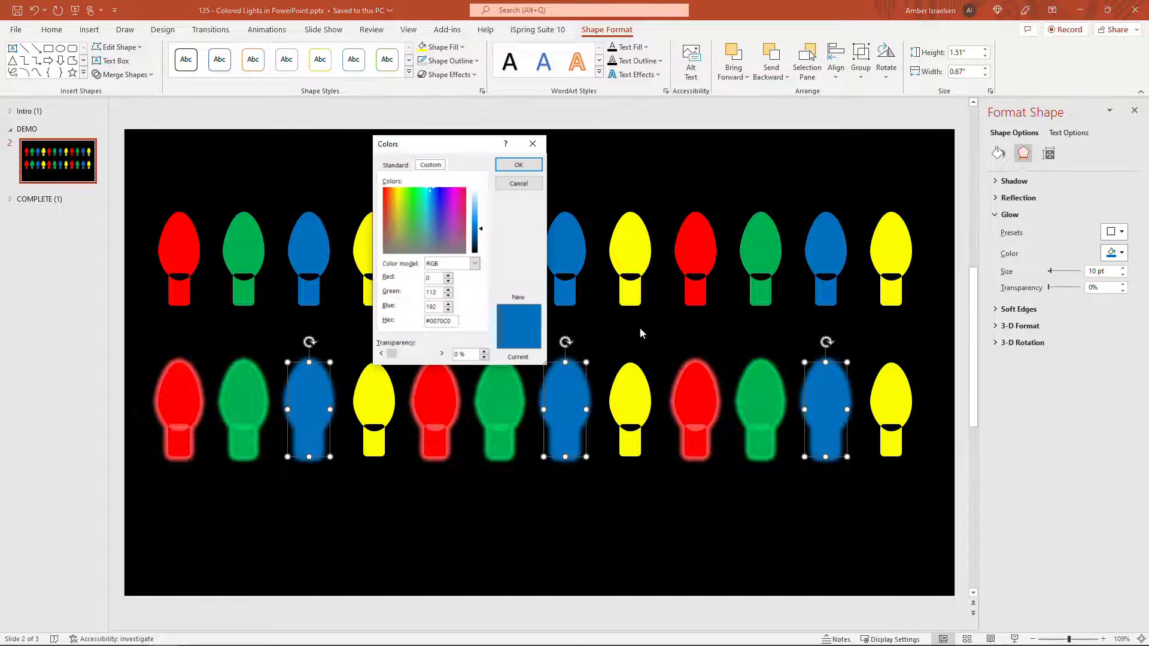
{"action": "left_click", "coordinate": [430, 163]}
{"action": "left_click", "coordinate": [519, 160]}
Give the three bottom-row yellow bulbs a paler yellow #FFFF81 glow, then deselect.
{"action": "left_click", "coordinate": [374, 407]}
{"action": "left_click", "coordinate": [630, 407], "text": "shift"}
{"action": "left_click", "coordinate": [891, 407], "text": "shift"}
{"action": "left_click", "coordinate": [1114, 253]}
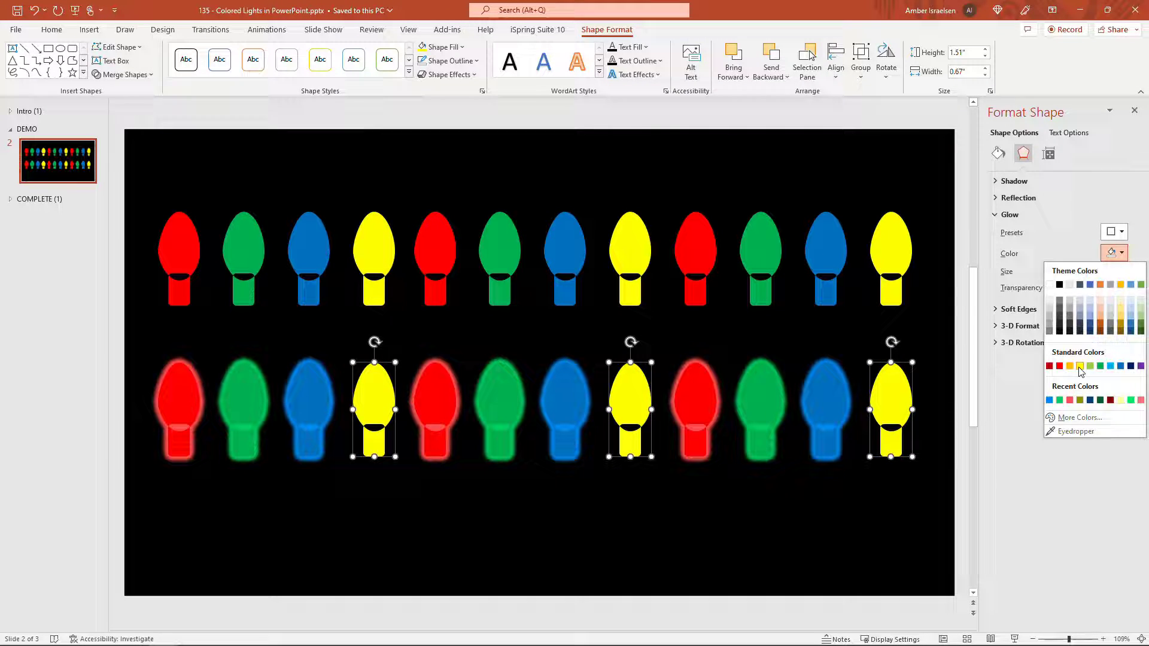
{"action": "left_click", "coordinate": [1070, 374]}
{"action": "left_click", "coordinate": [479, 208]}
{"action": "left_click", "coordinate": [518, 165]}
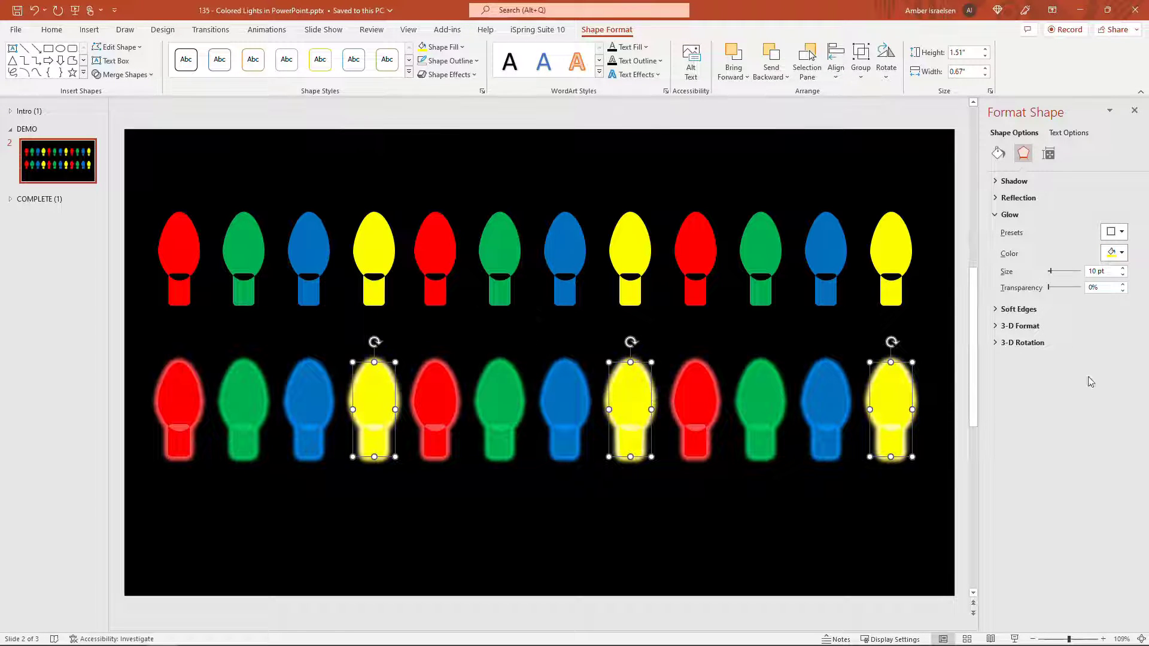
{"action": "left_click", "coordinate": [944, 475]}
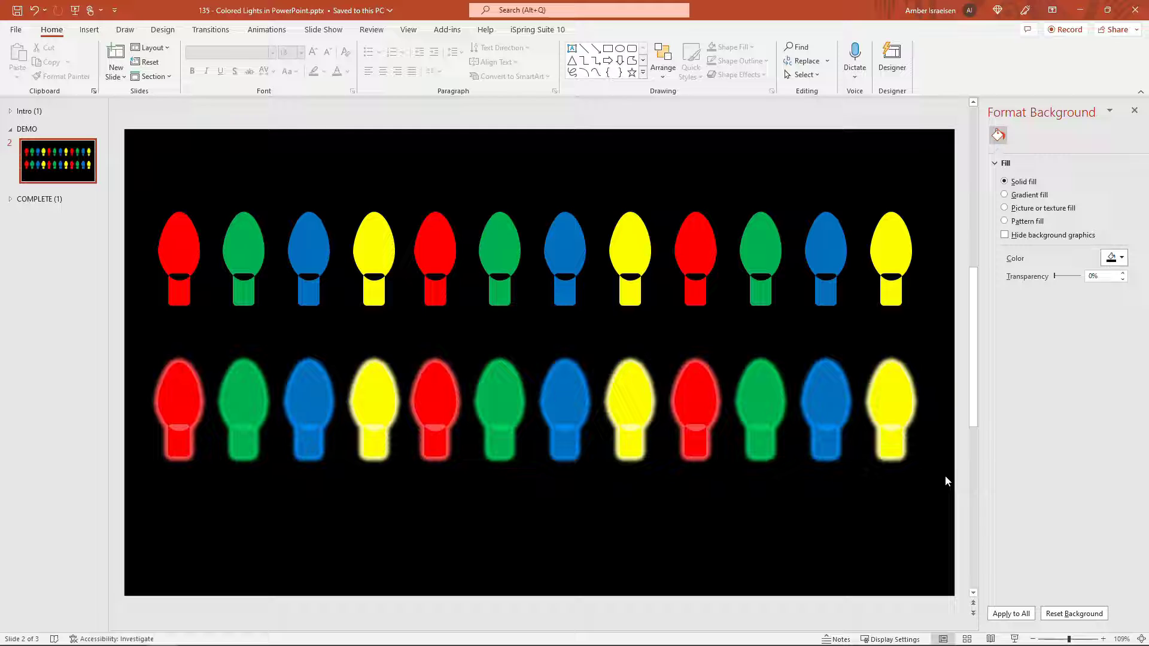
Apply the Blink emphasis effect to all twelve bottom-row bulbs via More Emphasis Effects.
{"action": "left_click_drag", "start_coordinate": [937, 485], "coordinate": [138, 339]}
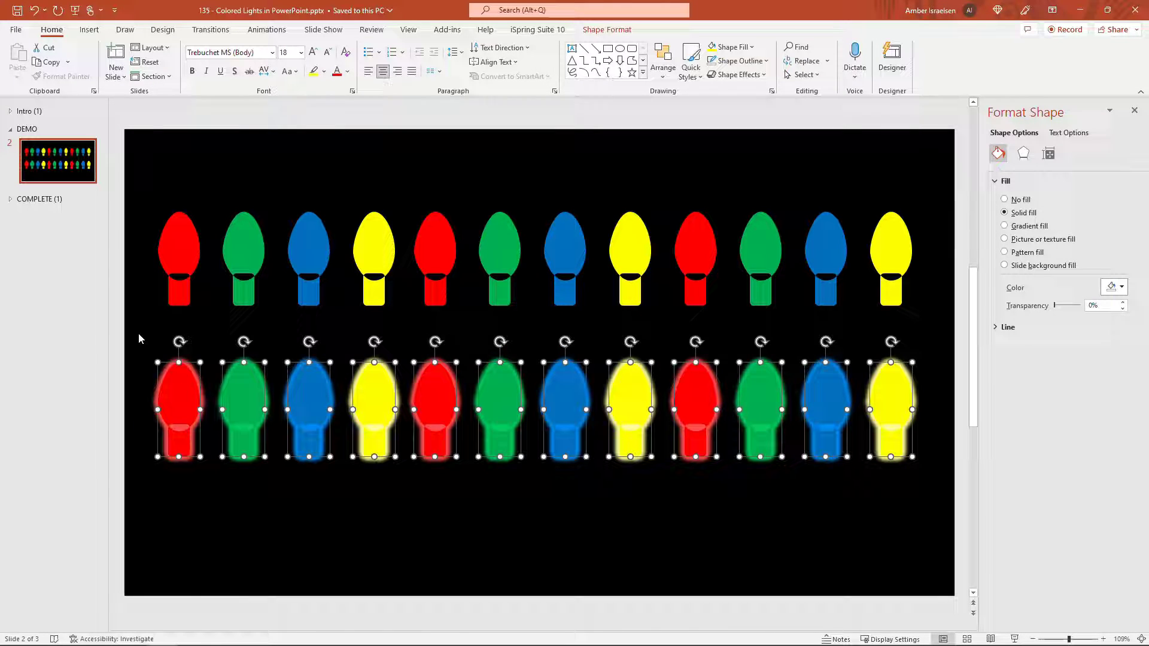
{"action": "left_click", "coordinate": [258, 32]}
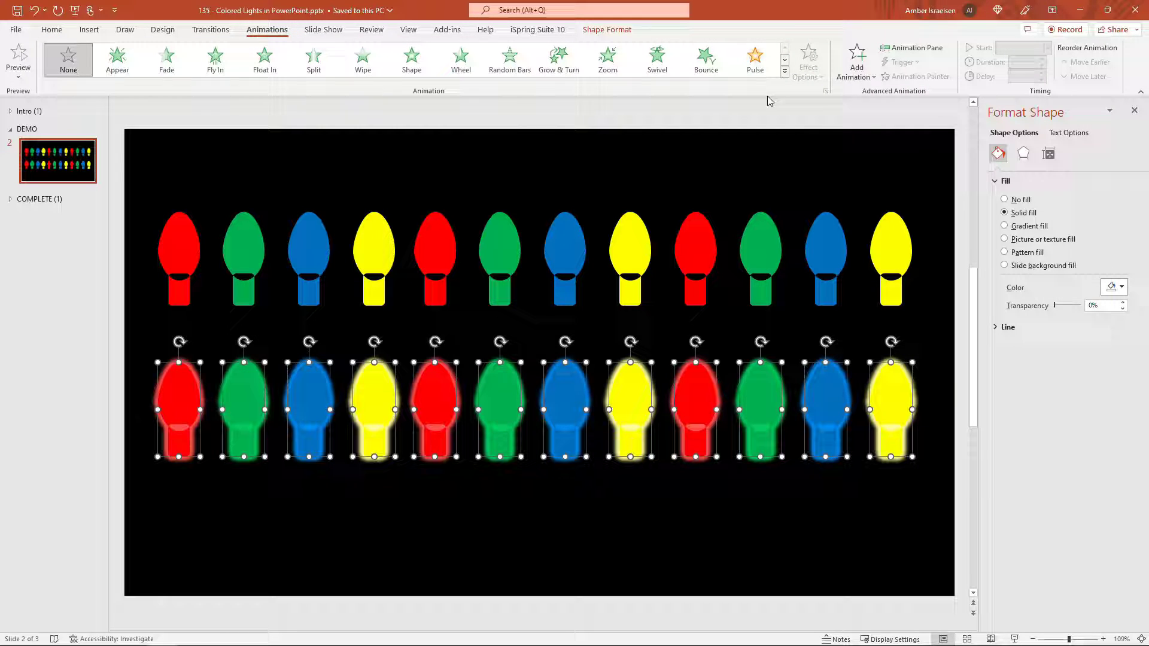
{"action": "left_click", "coordinate": [784, 72]}
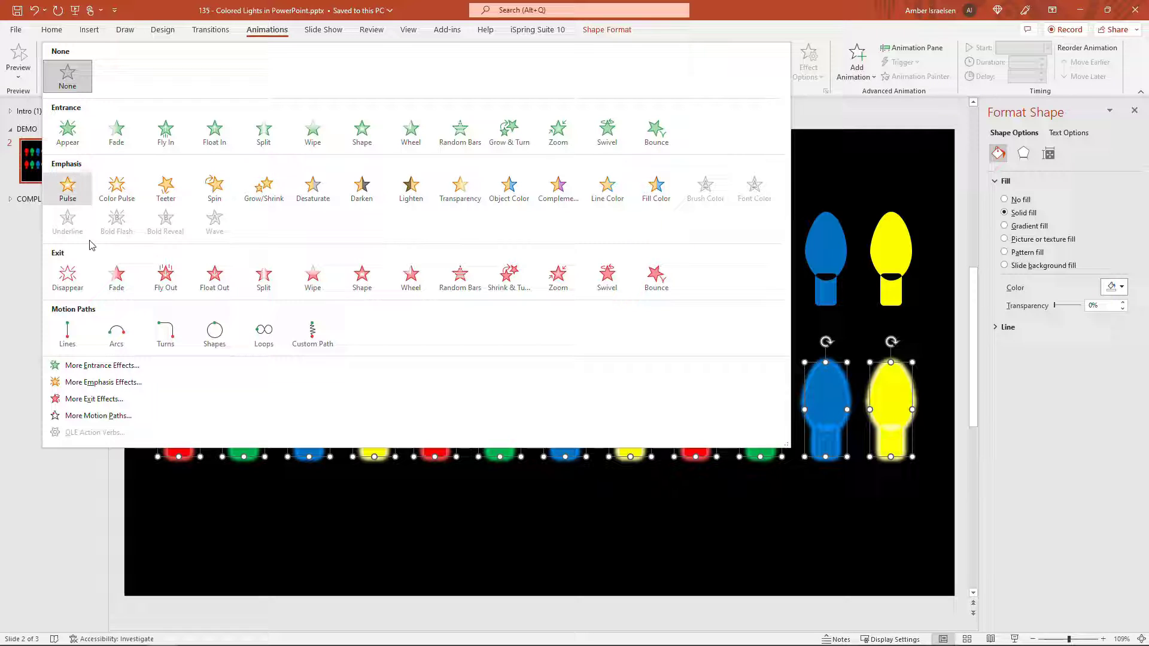
{"action": "left_click", "coordinate": [125, 383]}
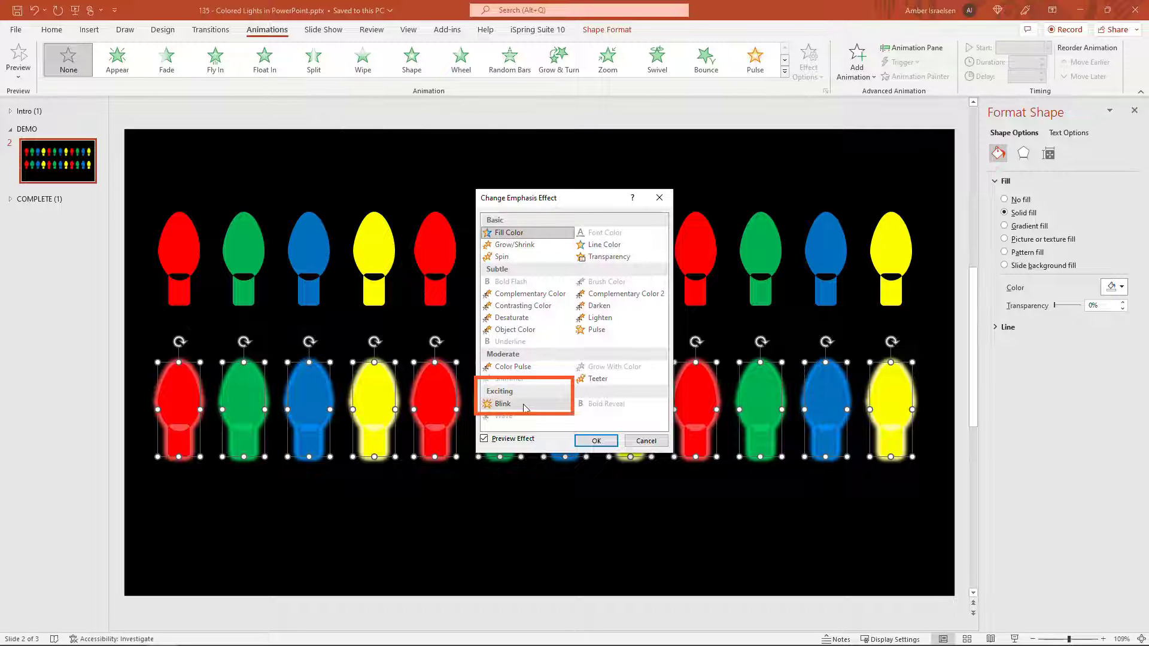
{"action": "left_click", "coordinate": [503, 404]}
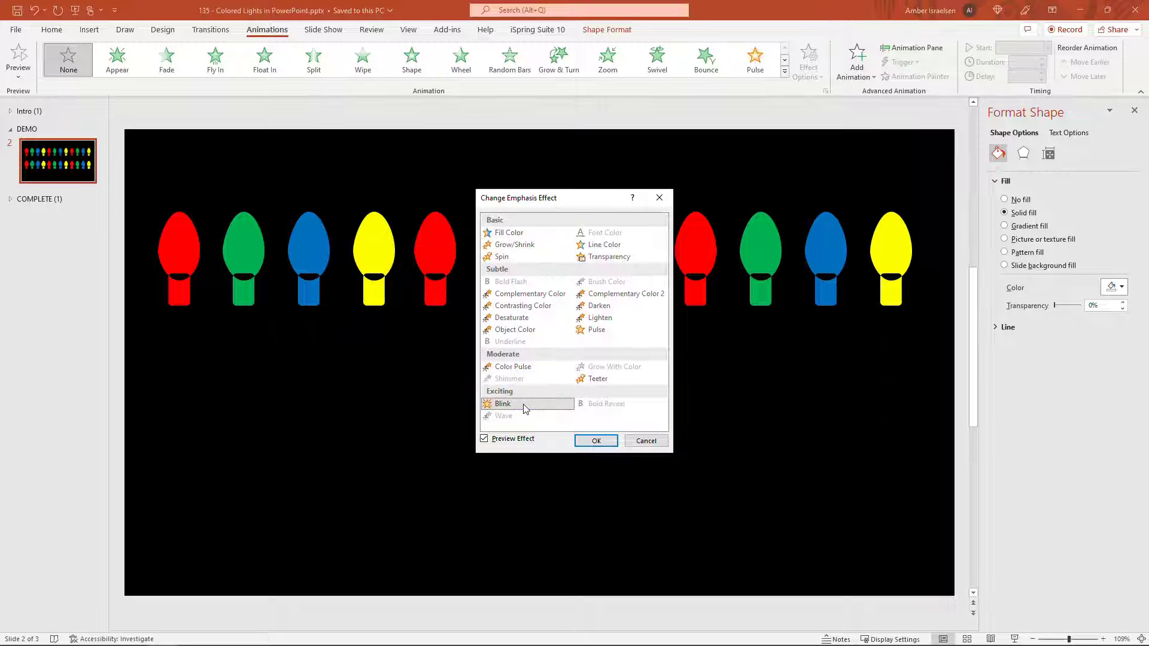
{"action": "left_click", "coordinate": [589, 441]}
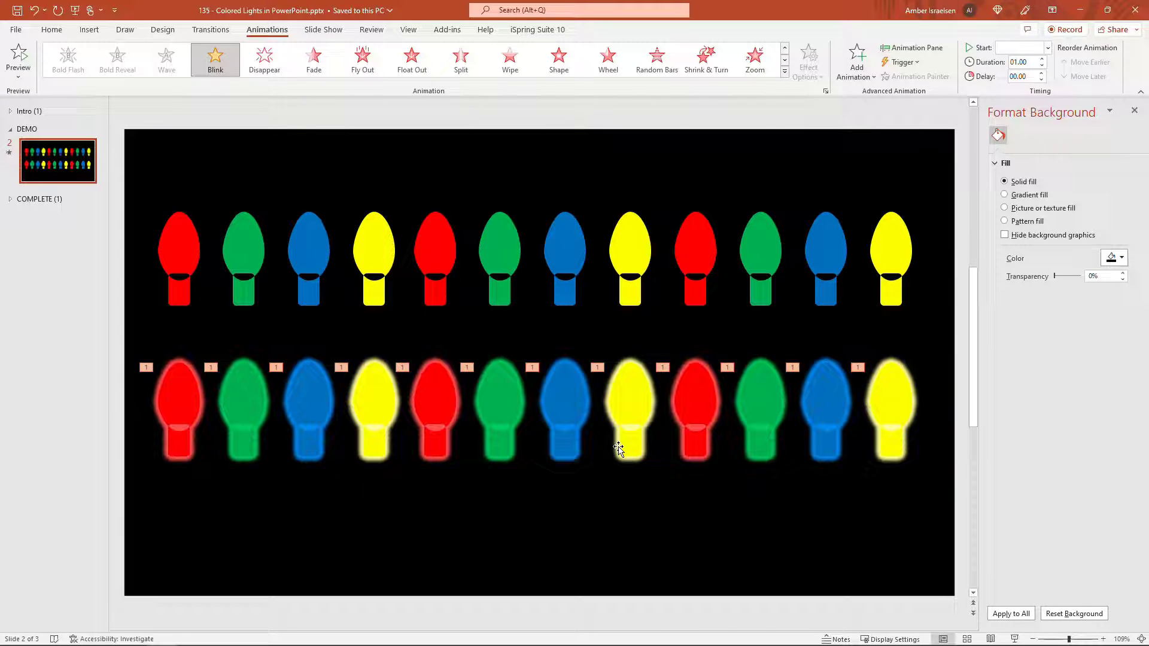
In the Animation Pane, set the Blink effects' timing to repeat Until End of Slide.
{"action": "left_click", "coordinate": [932, 54]}
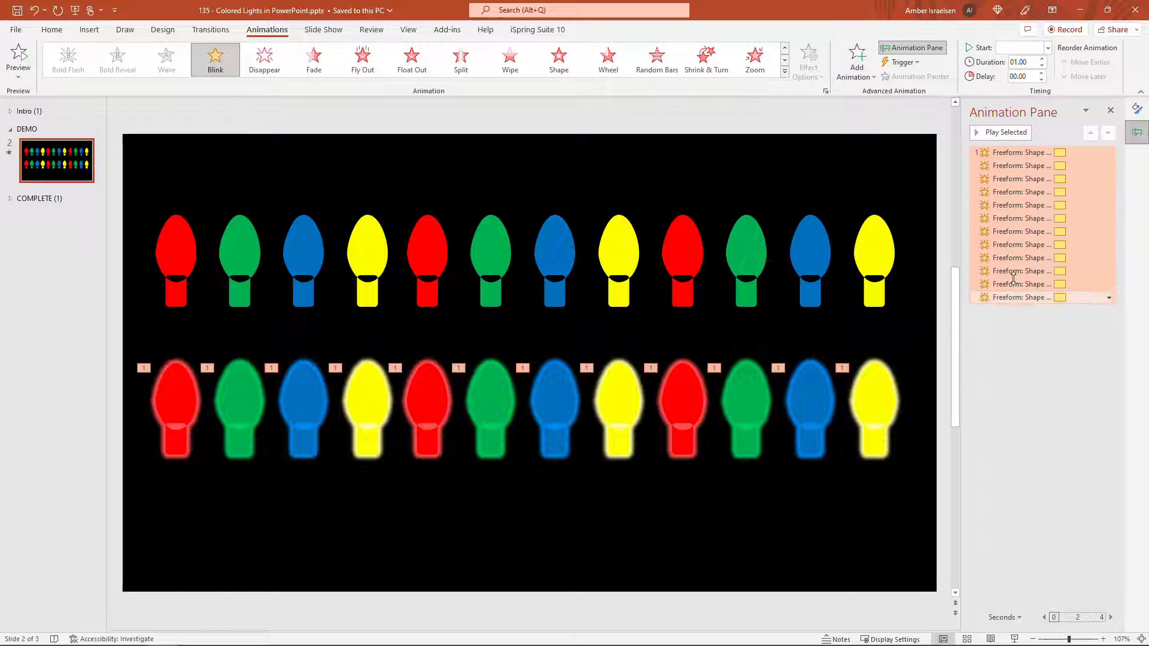
{"action": "right_click", "coordinate": [1020, 151]}
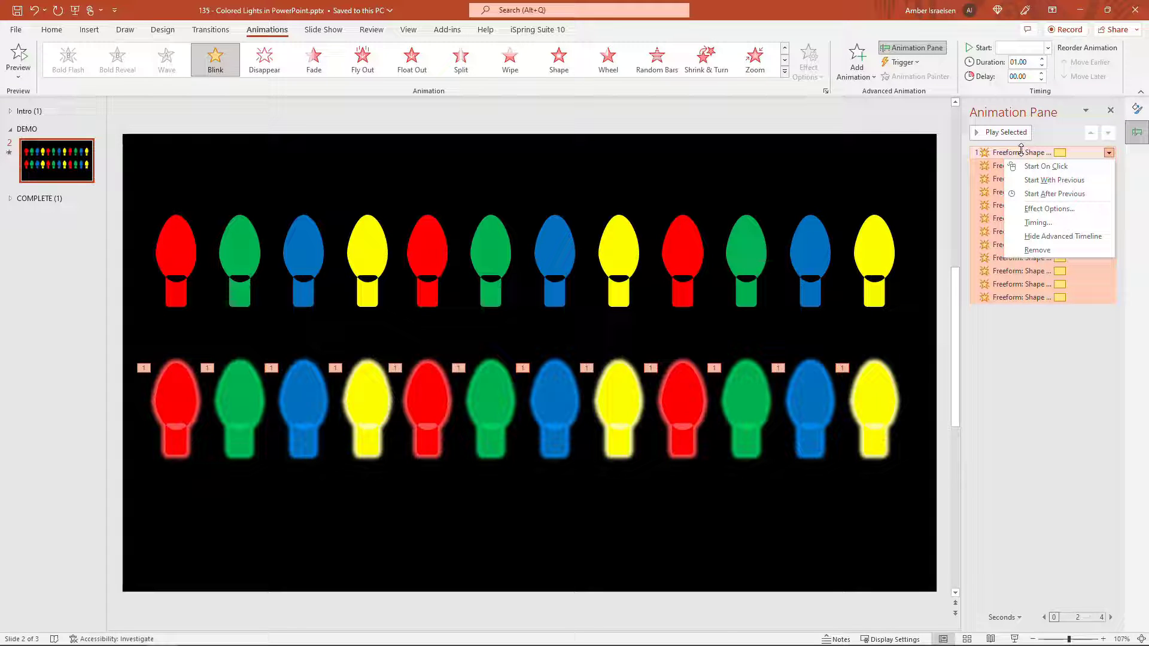
{"action": "left_click", "coordinate": [1055, 210]}
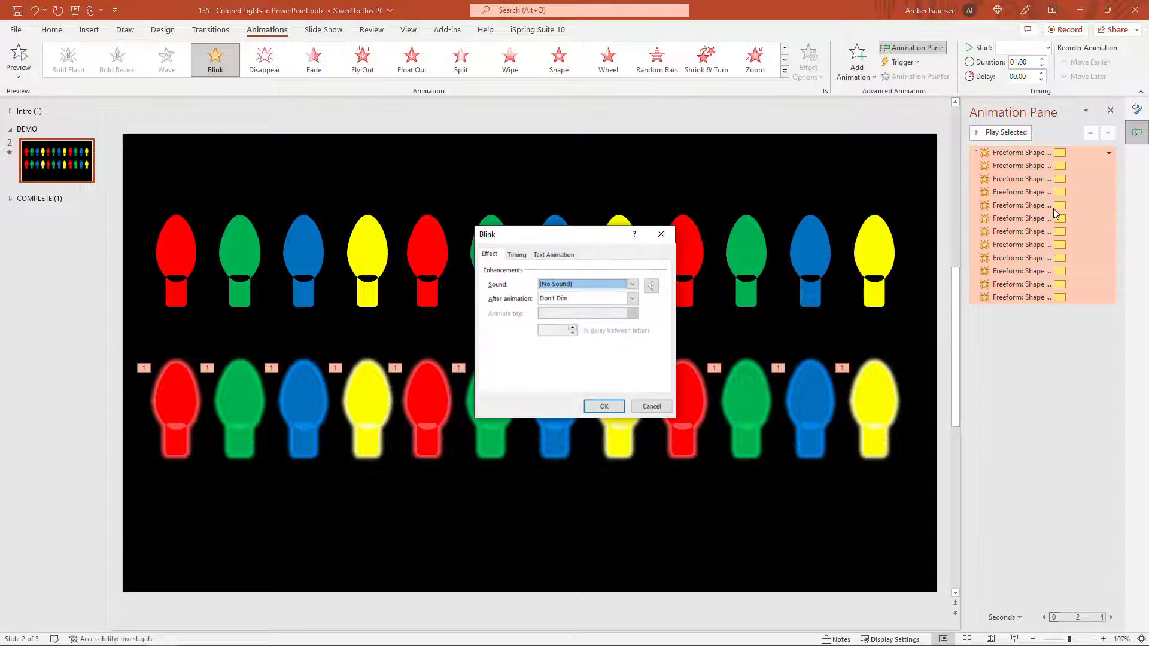
{"action": "left_click", "coordinate": [517, 256]}
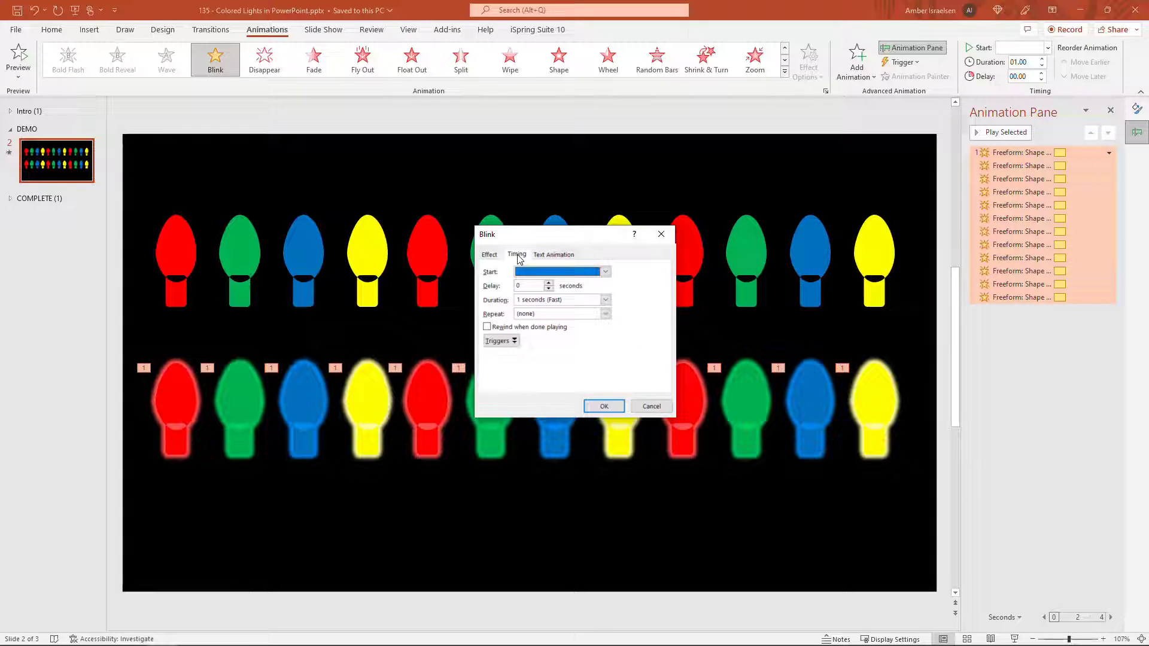
{"action": "left_click", "coordinate": [605, 313]}
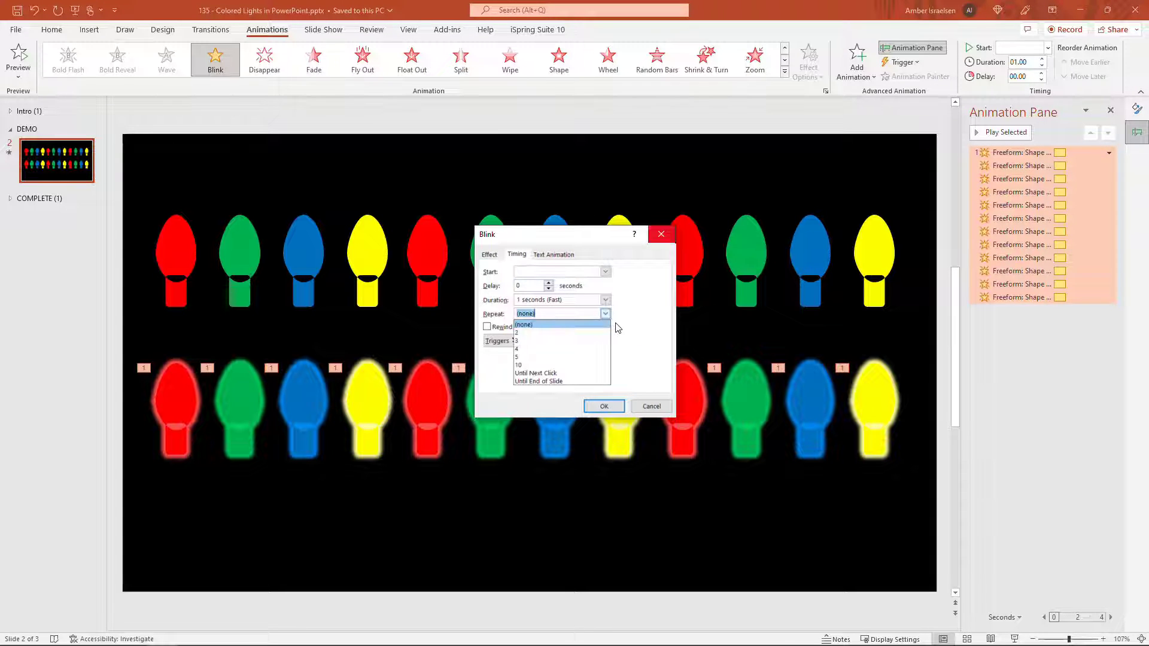
{"action": "left_click", "coordinate": [586, 382]}
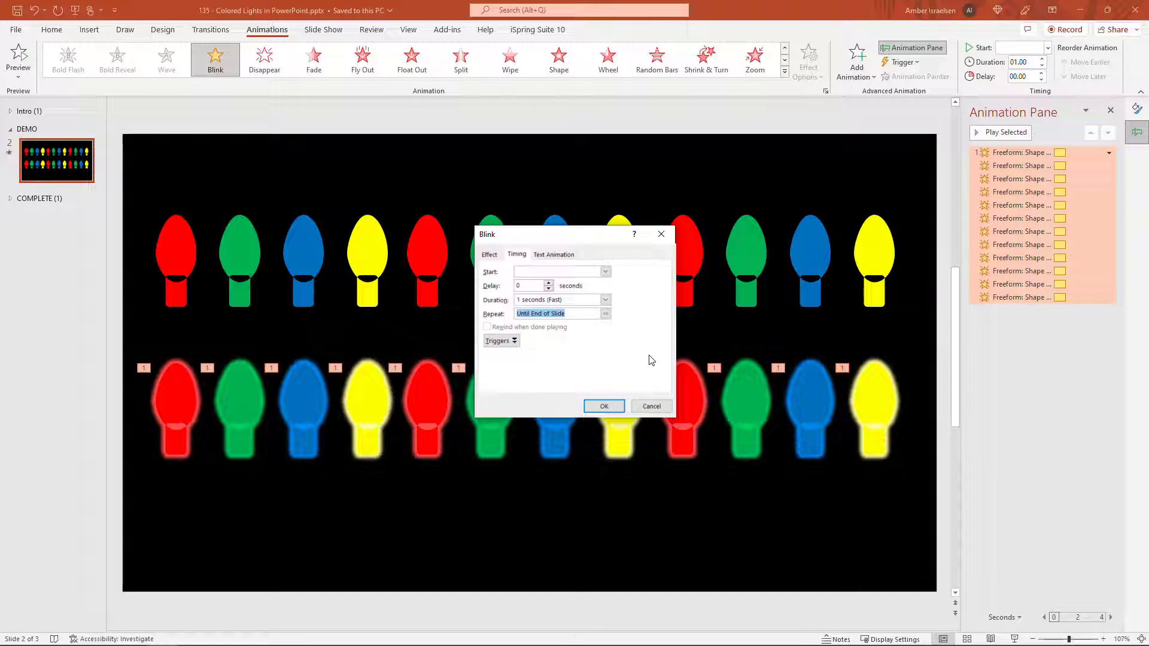
{"action": "left_click", "coordinate": [604, 406]}
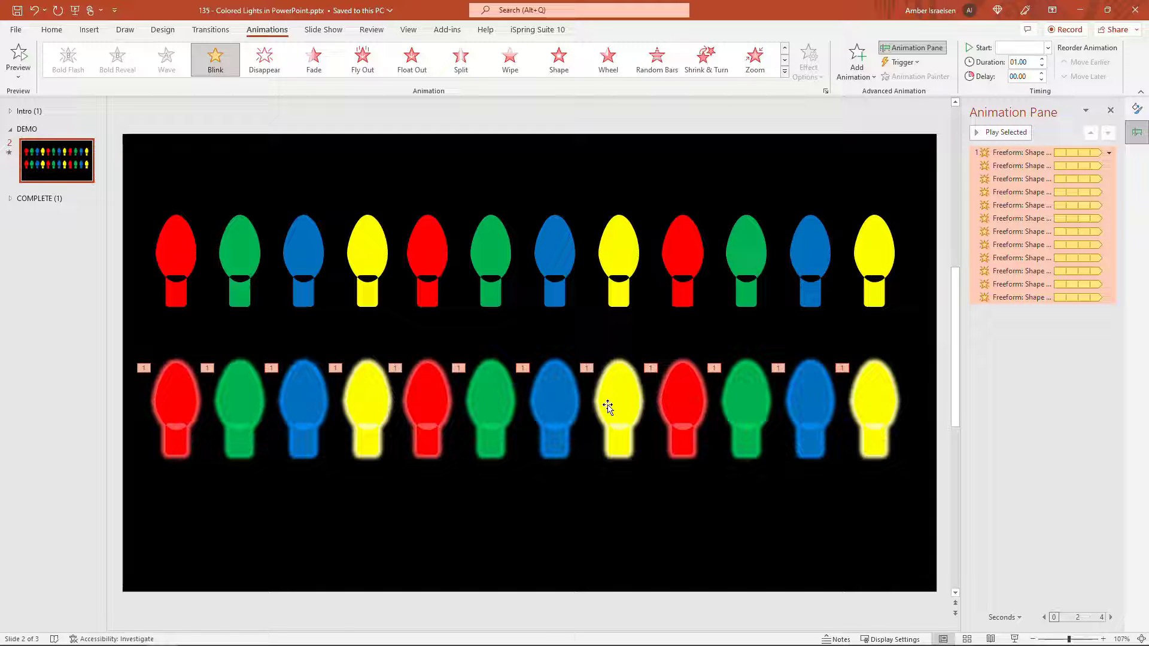
{"action": "left_click", "coordinate": [147, 200]}
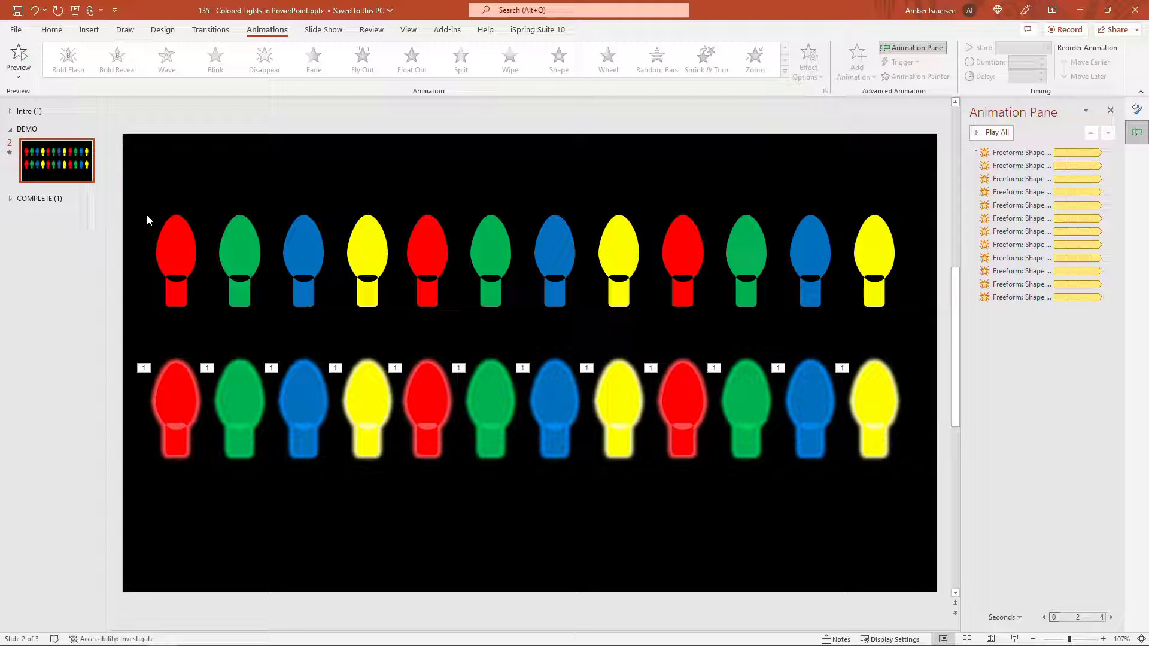
Fill the three top-row red bulbs with a darker red, #9A0000.
{"action": "left_click", "coordinate": [173, 230]}
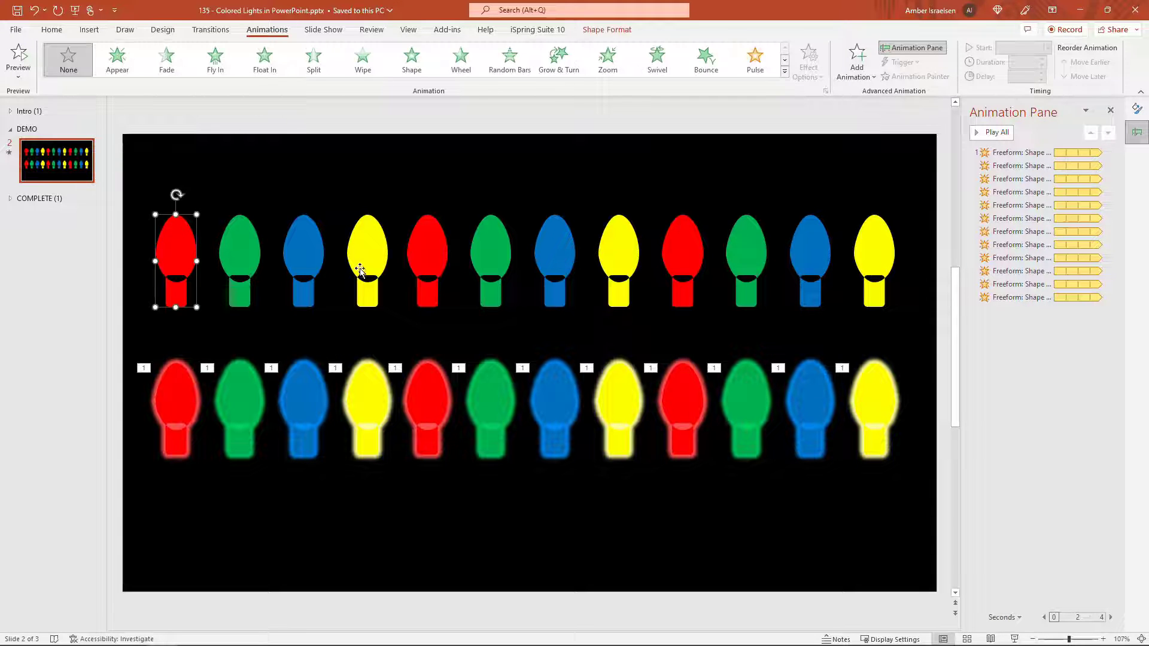
{"action": "left_click", "coordinate": [424, 259], "text": "ctrl"}
{"action": "left_click", "coordinate": [693, 260], "text": "ctrl"}
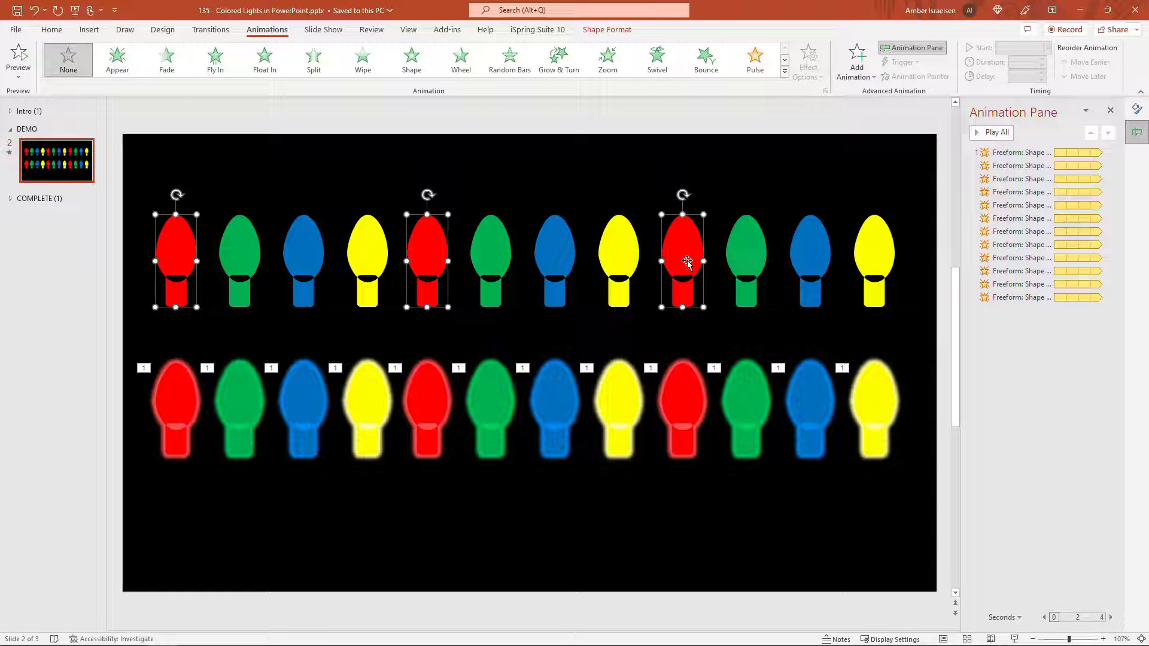
{"action": "left_click", "coordinate": [54, 30]}
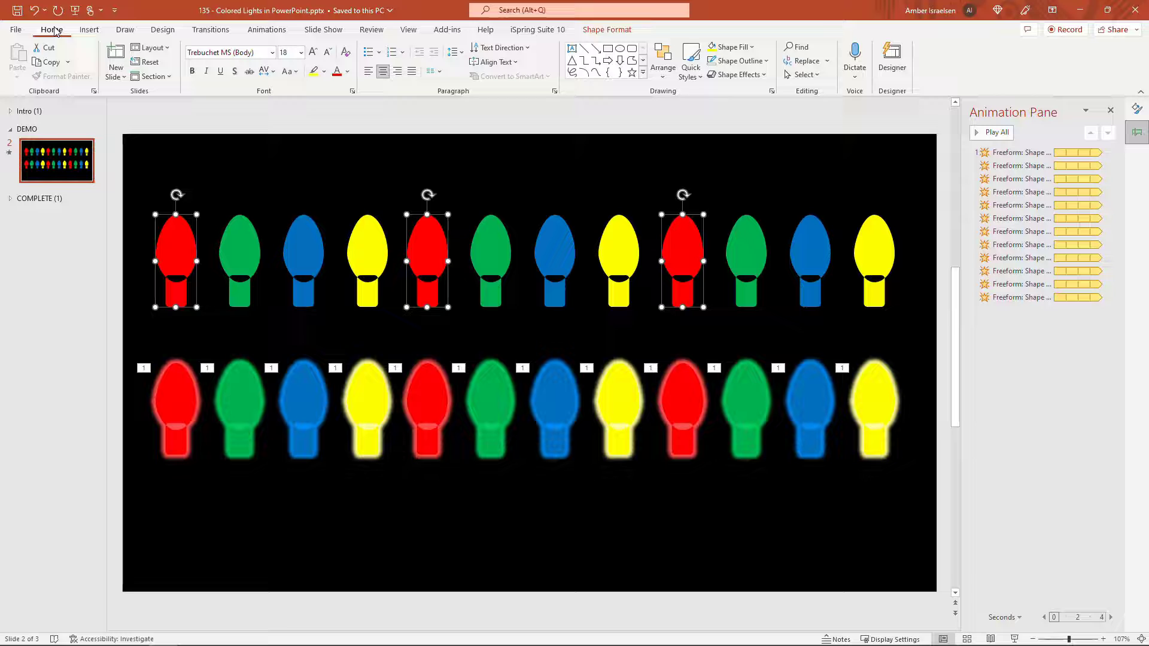
{"action": "left_click", "coordinate": [751, 48]}
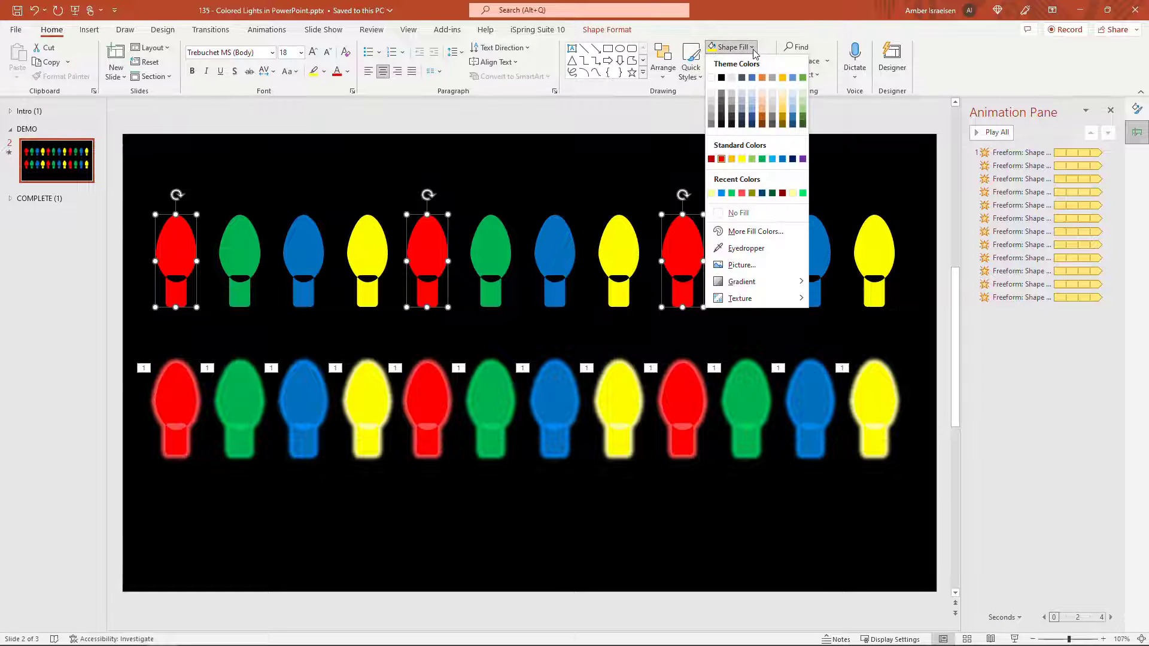
{"action": "left_click", "coordinate": [755, 230]}
{"action": "left_click", "coordinate": [430, 166]}
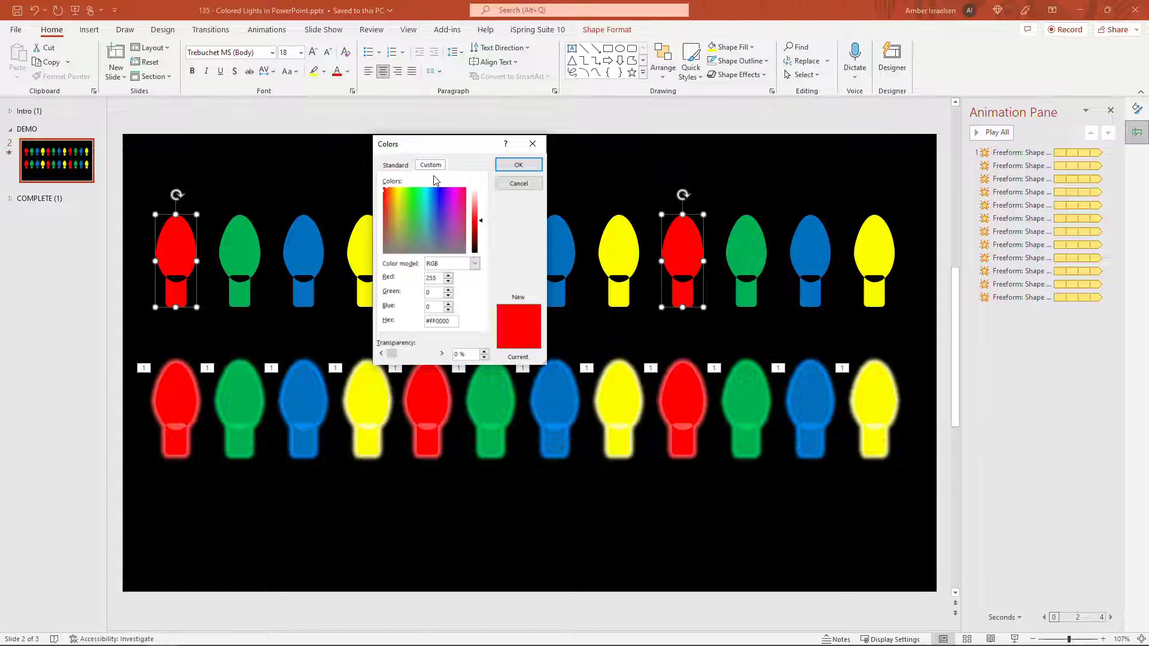
{"action": "left_click_drag", "start_coordinate": [484, 224], "coordinate": [483, 238]}
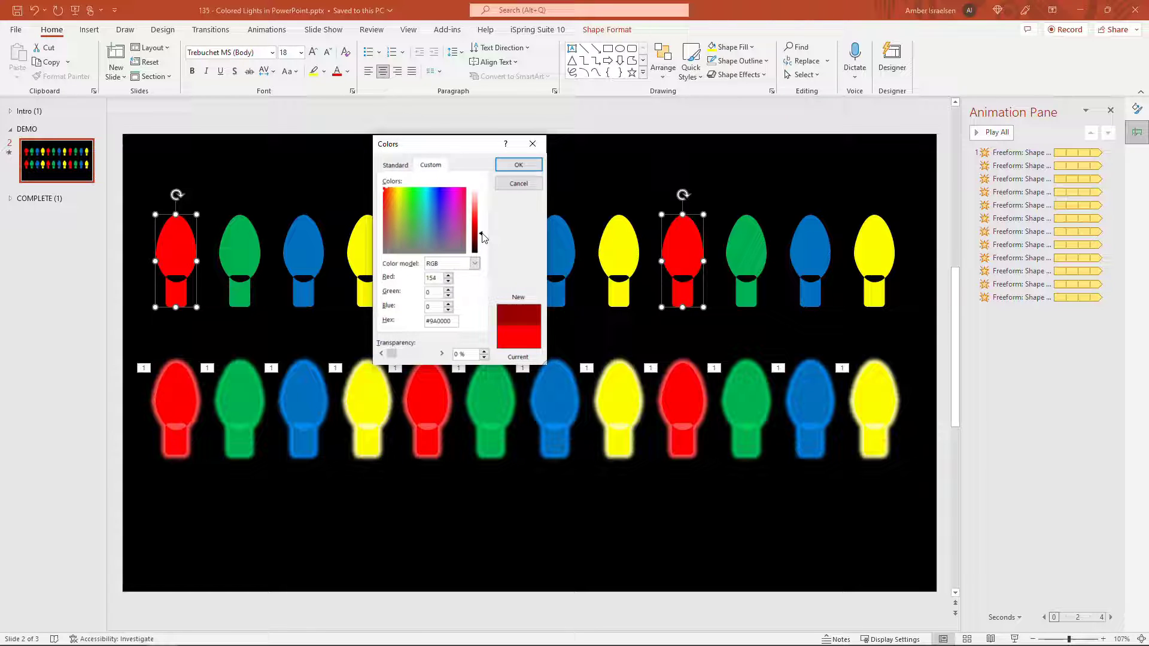
{"action": "left_click", "coordinate": [507, 163]}
Fill the three top-row green bulbs with a darker green, #00602B.
{"action": "left_click", "coordinate": [237, 258]}
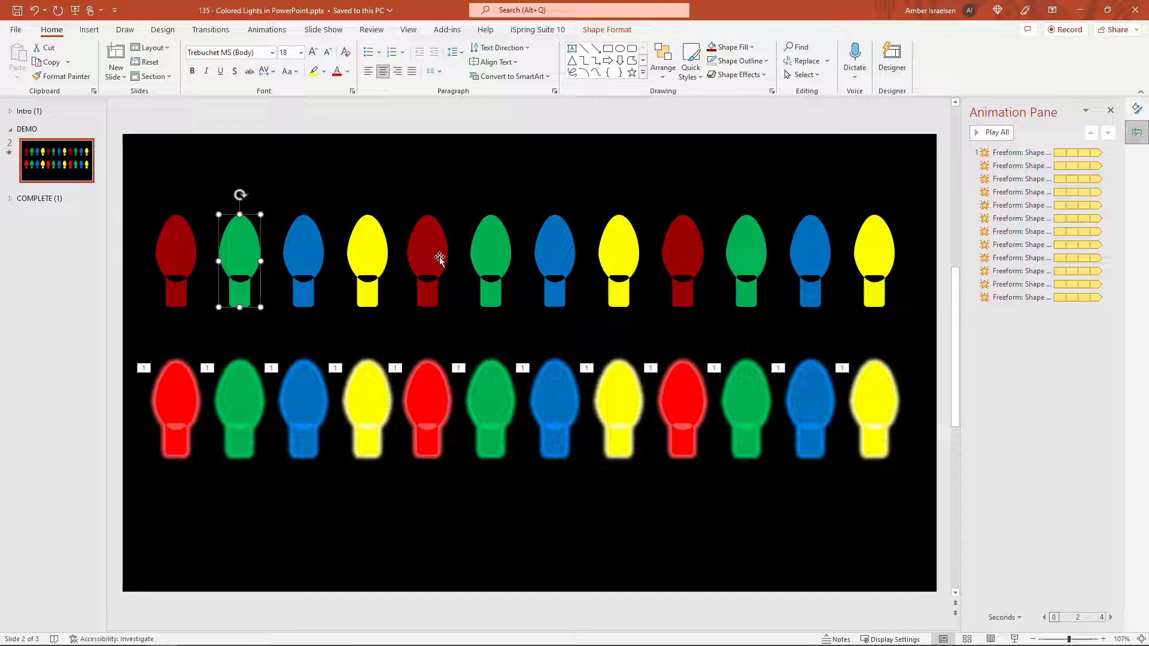
{"action": "left_click", "coordinate": [487, 253], "text": "shift"}
{"action": "left_click", "coordinate": [762, 269], "text": "shift"}
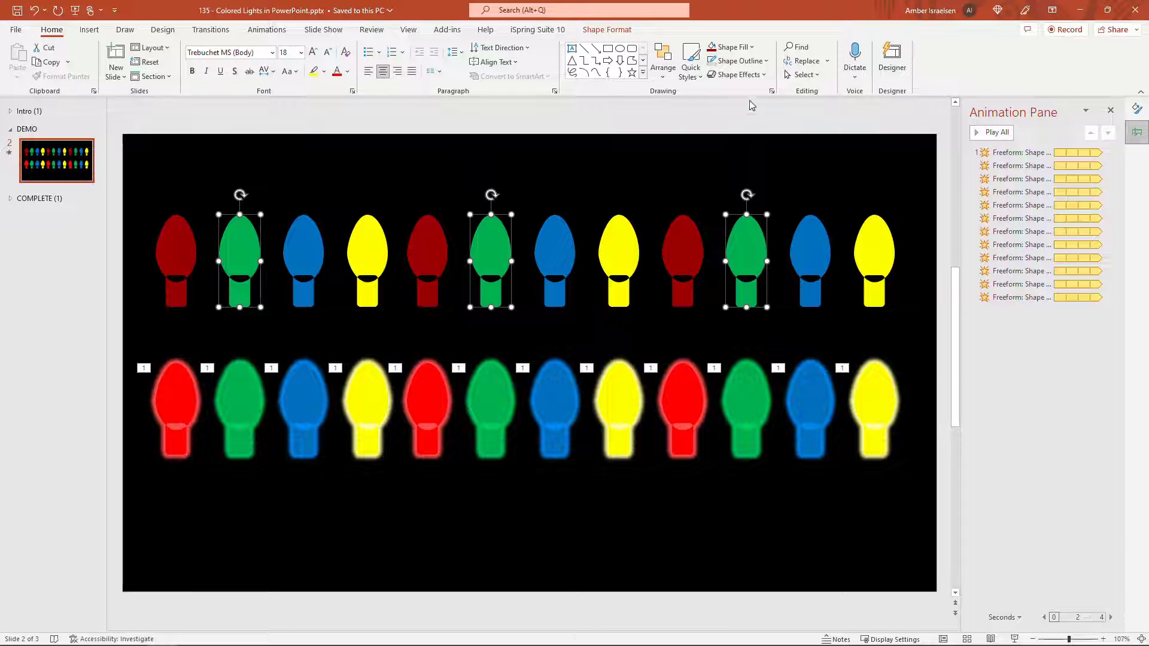
{"action": "left_click", "coordinate": [741, 48]}
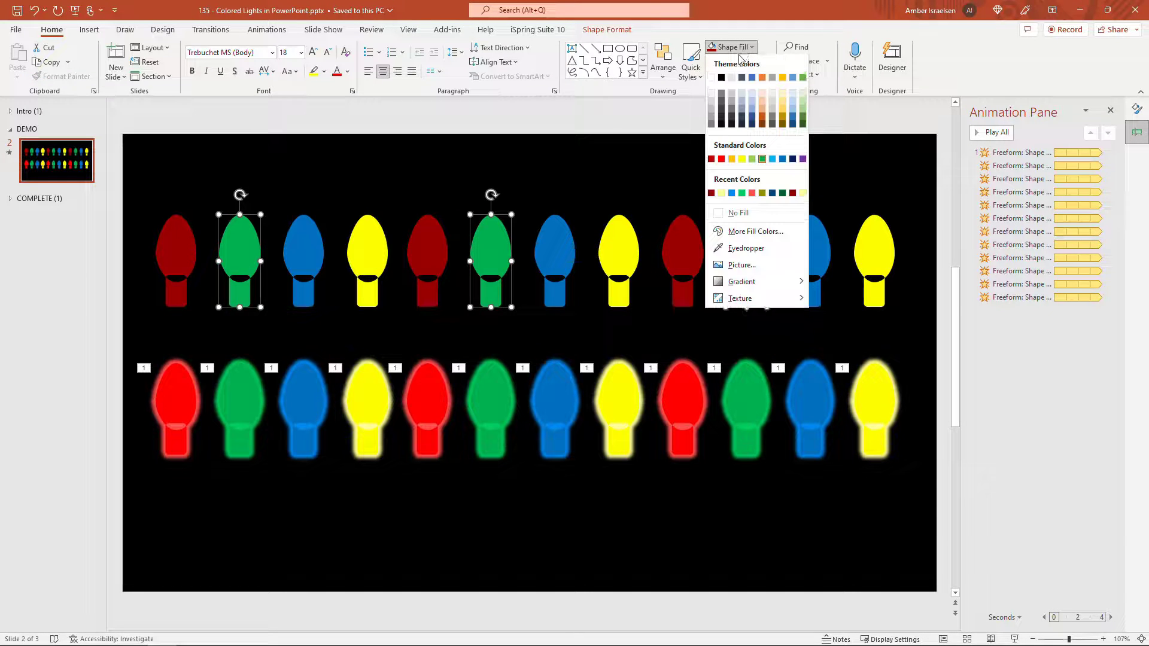
{"action": "left_click", "coordinate": [746, 231]}
{"action": "left_click_drag", "start_coordinate": [480, 231], "coordinate": [483, 244]}
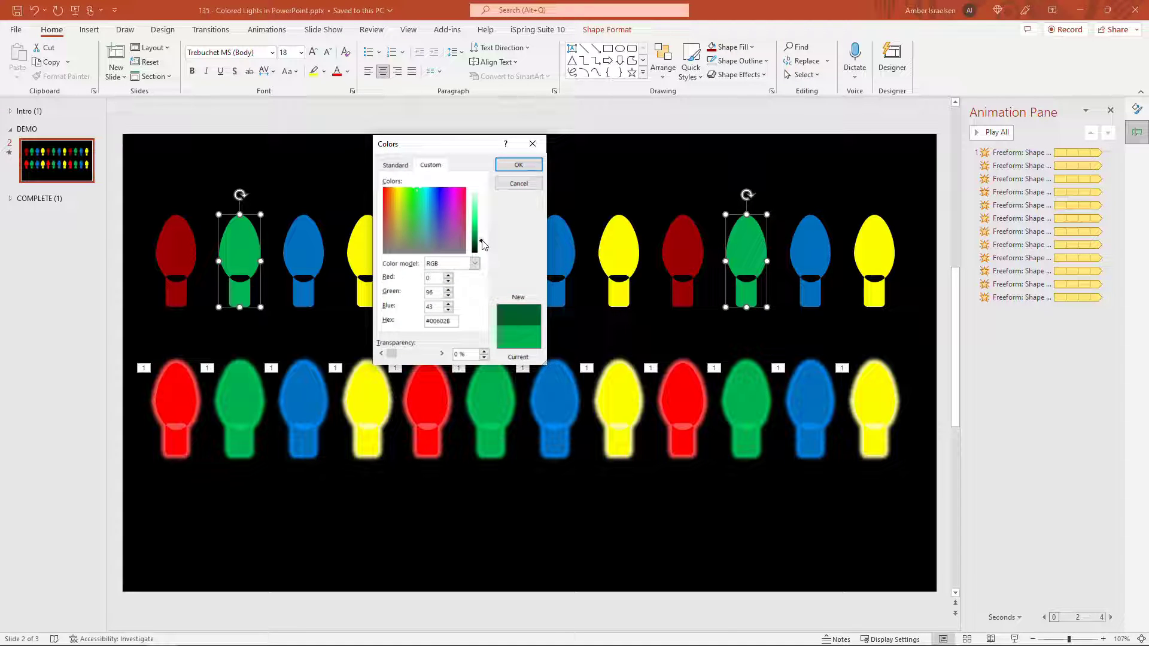
{"action": "left_click", "coordinate": [516, 167]}
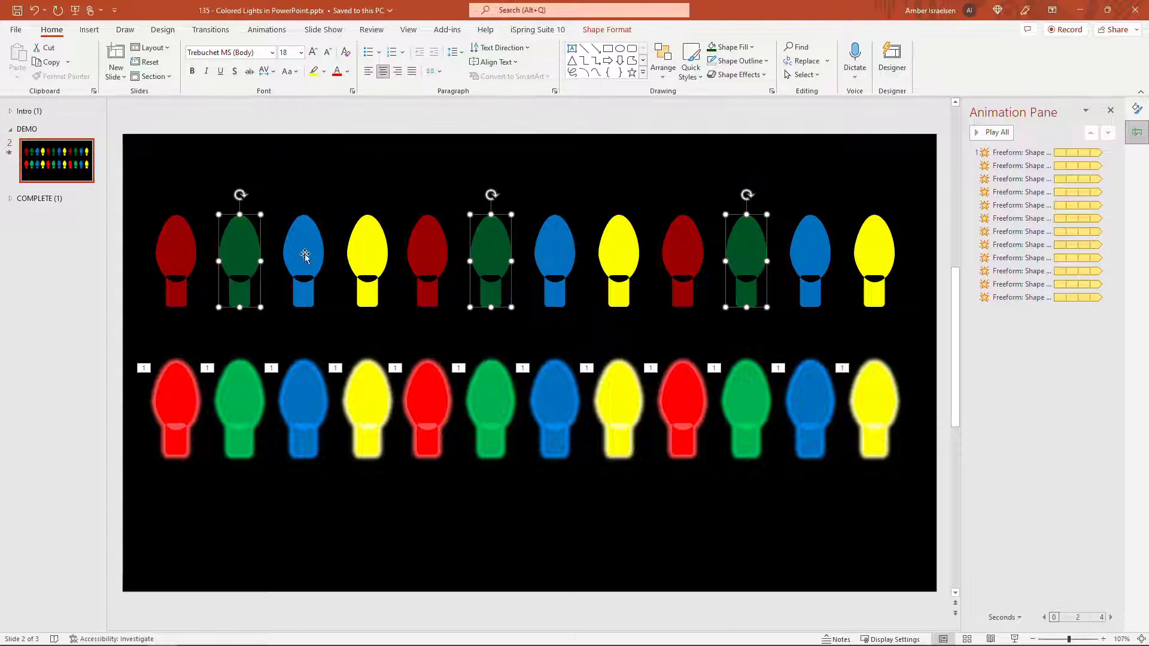
Fill the three top-row blue bulbs with a dark navy.
{"action": "left_click", "coordinate": [304, 254]}
{"action": "left_click", "coordinate": [547, 259], "text": "shift"}
{"action": "left_click", "coordinate": [821, 261], "text": "shift"}
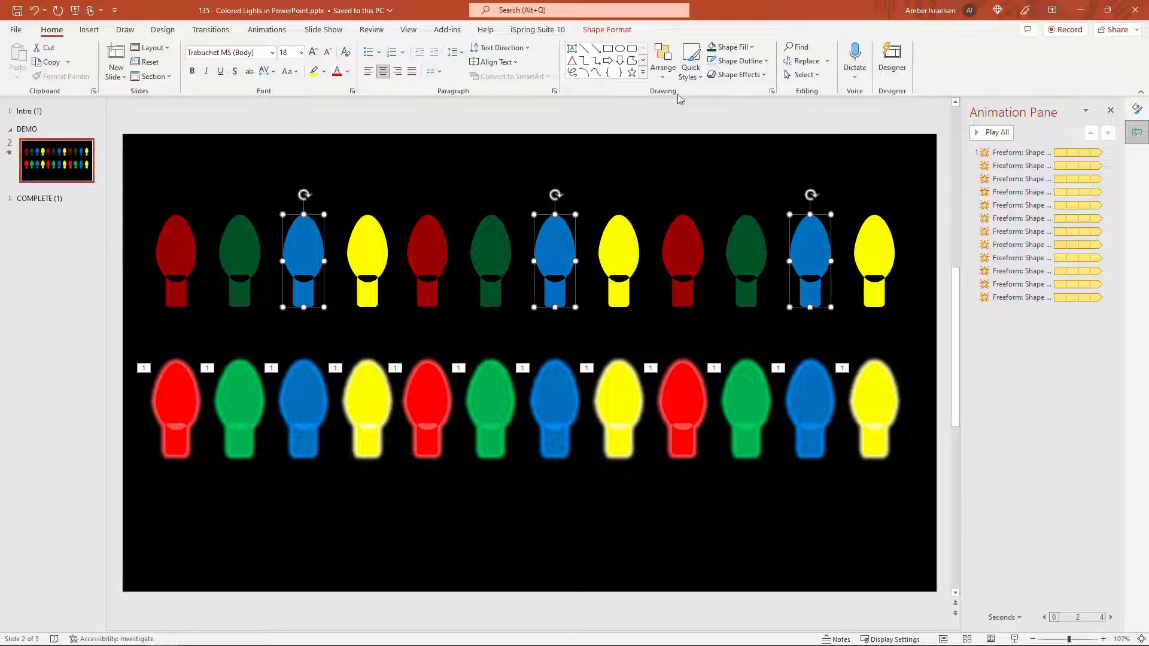
{"action": "left_click", "coordinate": [752, 47]}
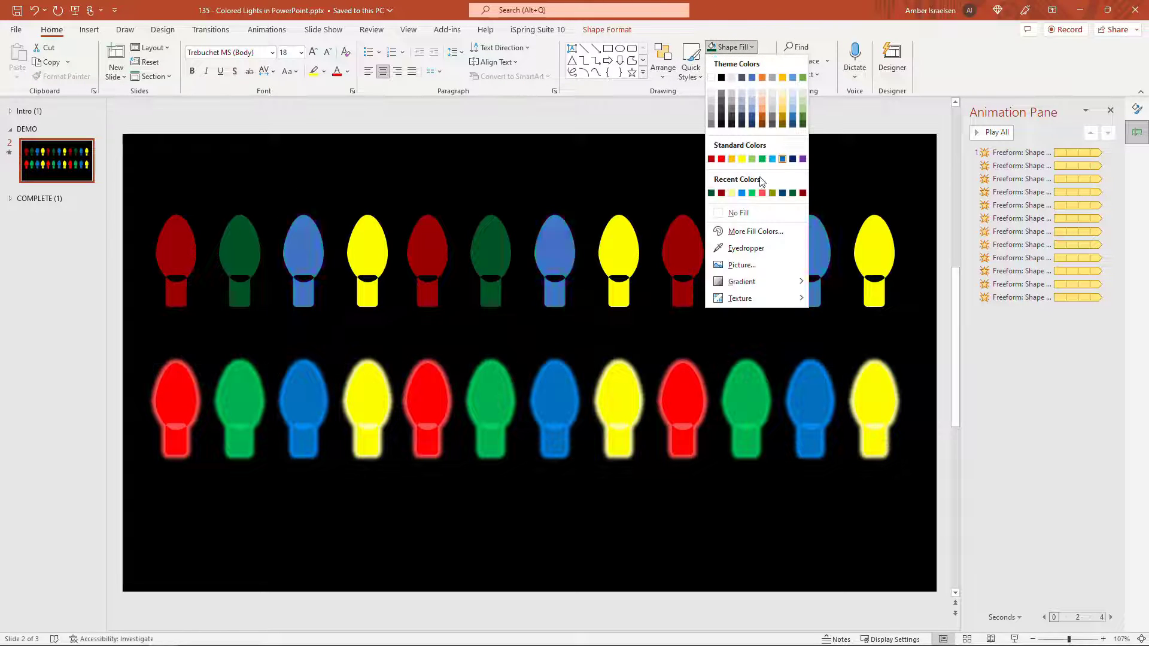
{"action": "left_click", "coordinate": [755, 232]}
{"action": "left_click_drag", "start_coordinate": [500, 221], "coordinate": [481, 245]}
{"action": "left_click", "coordinate": [515, 166]}
Fill the three top-row yellow bulbs with a darker olive, then deselect.
{"action": "left_click", "coordinate": [367, 252]}
{"action": "left_click", "coordinate": [619, 257], "text": "shift"}
{"action": "left_click", "coordinate": [874, 249], "text": "shift"}
{"action": "left_click", "coordinate": [751, 47]}
{"action": "left_click", "coordinate": [755, 231]}
{"action": "left_click", "coordinate": [437, 165]}
{"action": "left_click", "coordinate": [518, 164]}
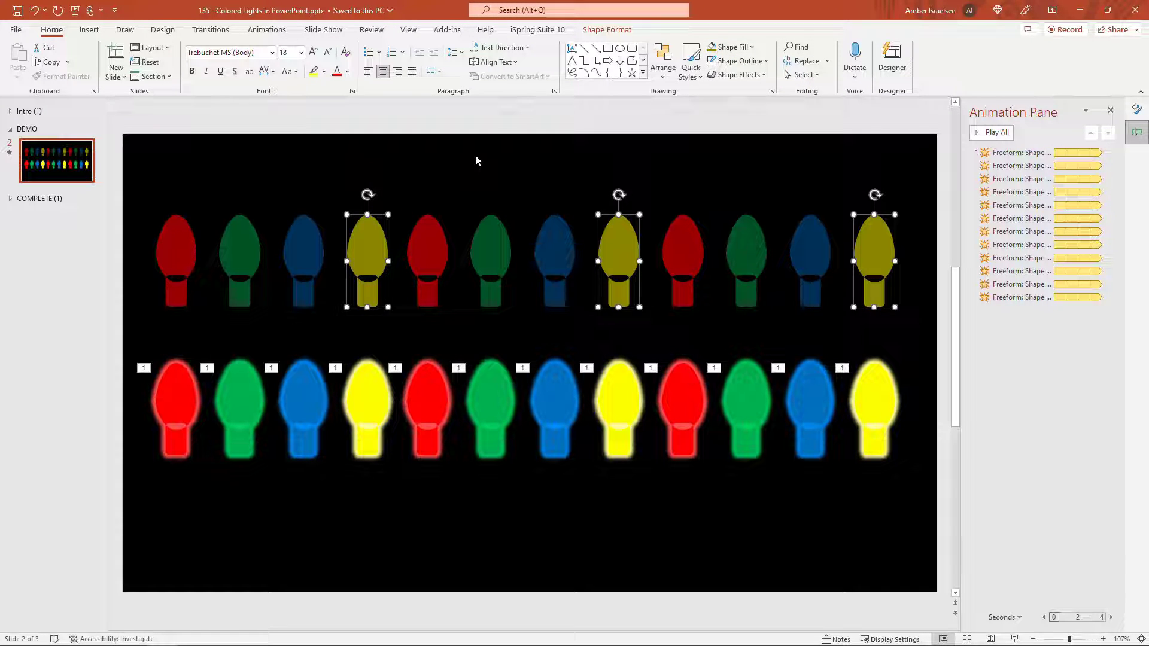
{"action": "left_click", "coordinate": [477, 160]}
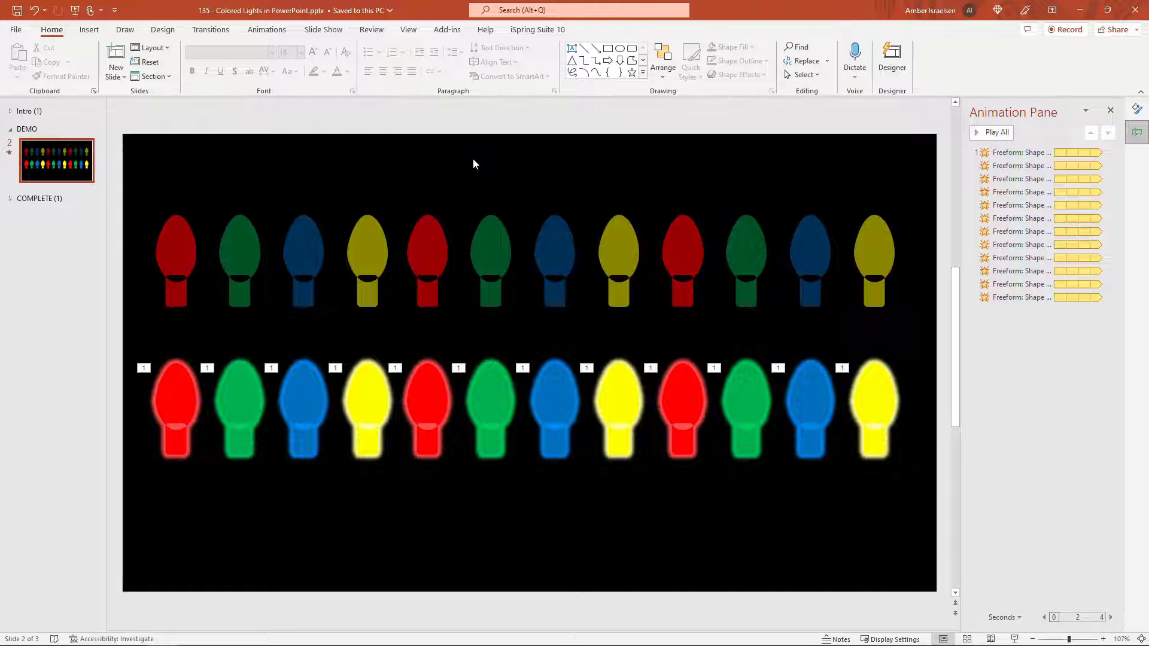
Align the glowing bulb row exactly over the darkened row and bring it to front.
{"action": "left_click_drag", "start_coordinate": [127, 336], "coordinate": [924, 534]}
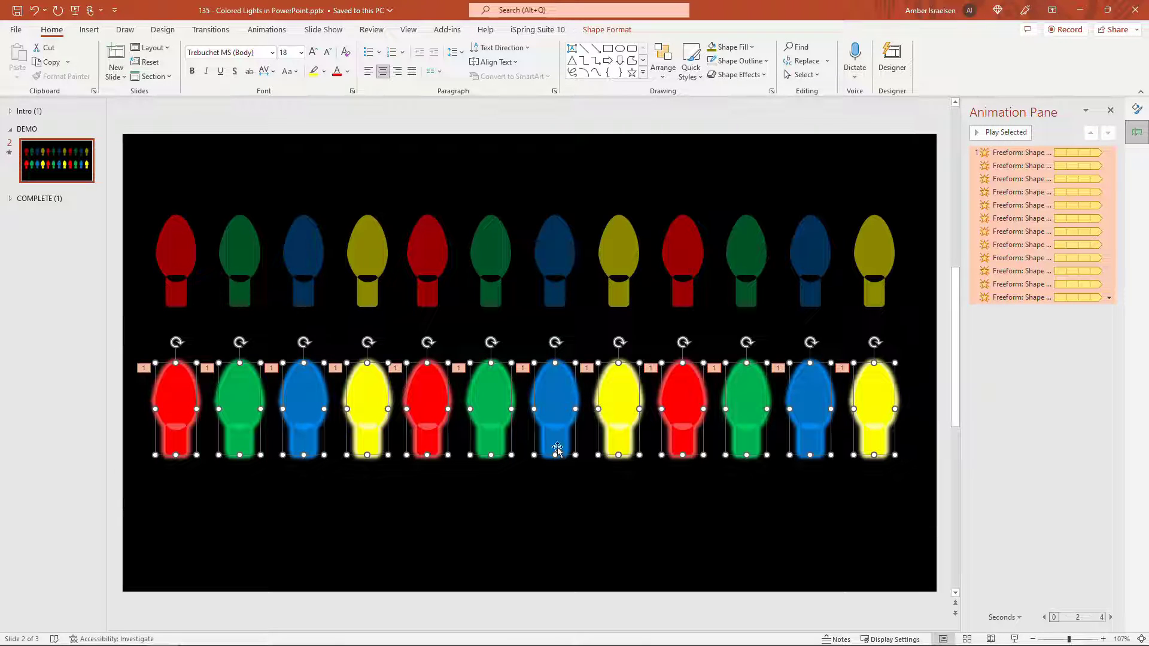
{"action": "left_click_drag", "start_coordinate": [557, 450], "coordinate": [556, 297]}
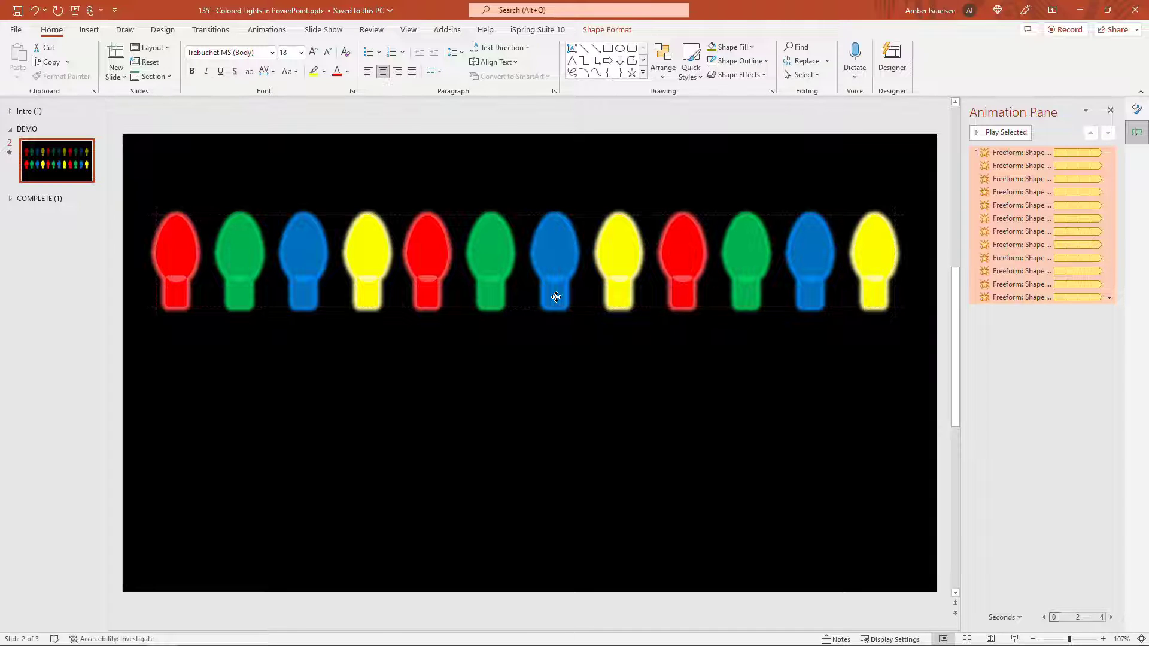
{"action": "left_click_drag", "start_coordinate": [556, 297], "coordinate": [555, 297]}
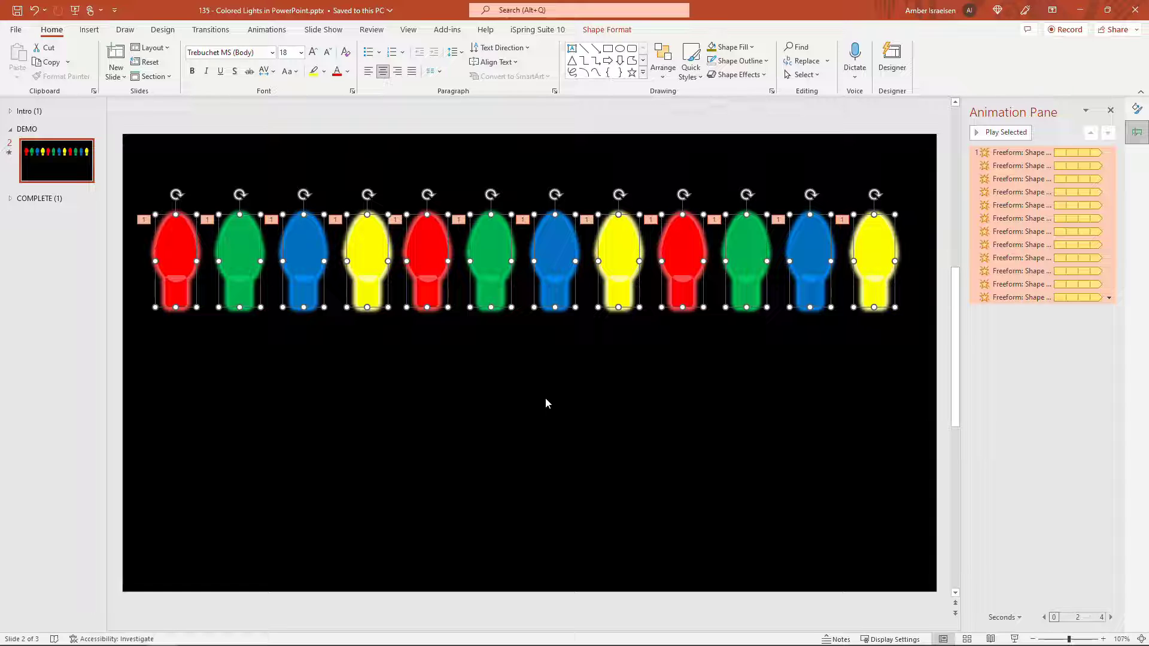
{"action": "right_click", "coordinate": [554, 306]}
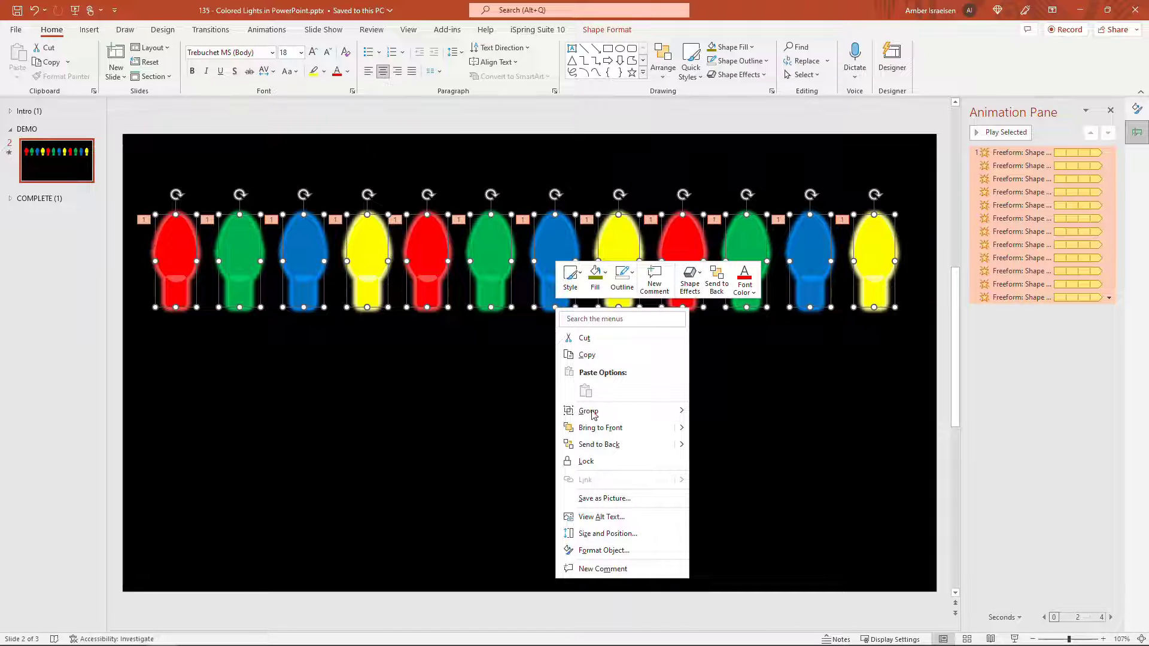
{"action": "left_click", "coordinate": [600, 428]}
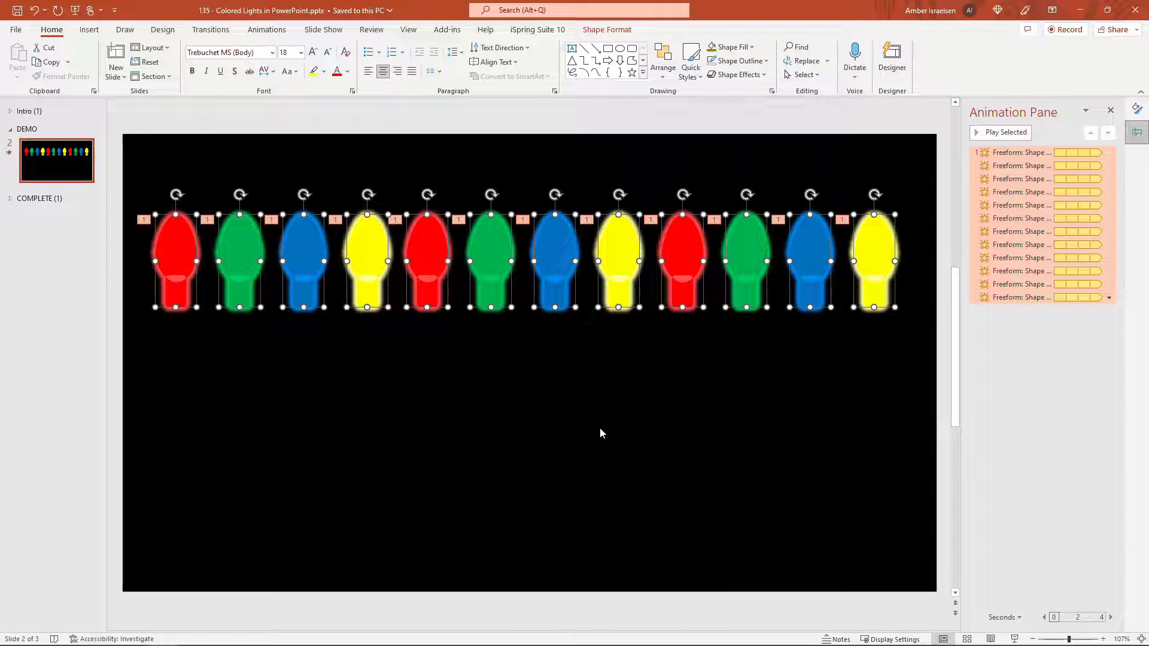
{"action": "left_click", "coordinate": [600, 428]}
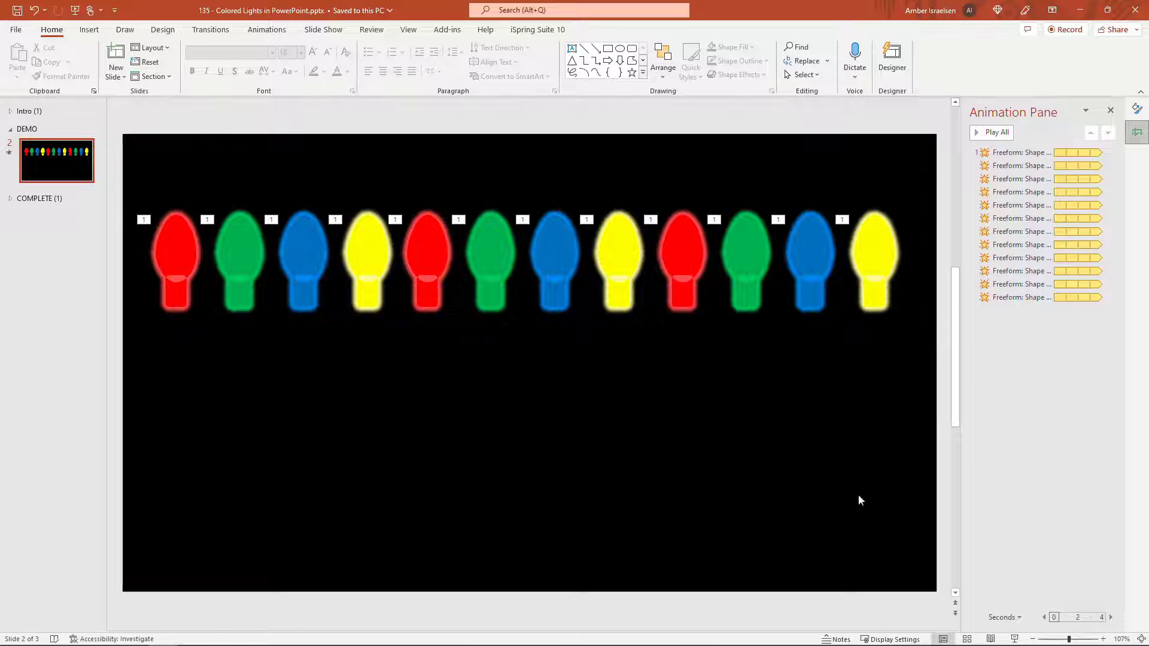
Draw a wavy Curve shape from the slide's left edge to its right edge, 13.56" wide.
{"action": "left_click", "coordinate": [88, 31]}
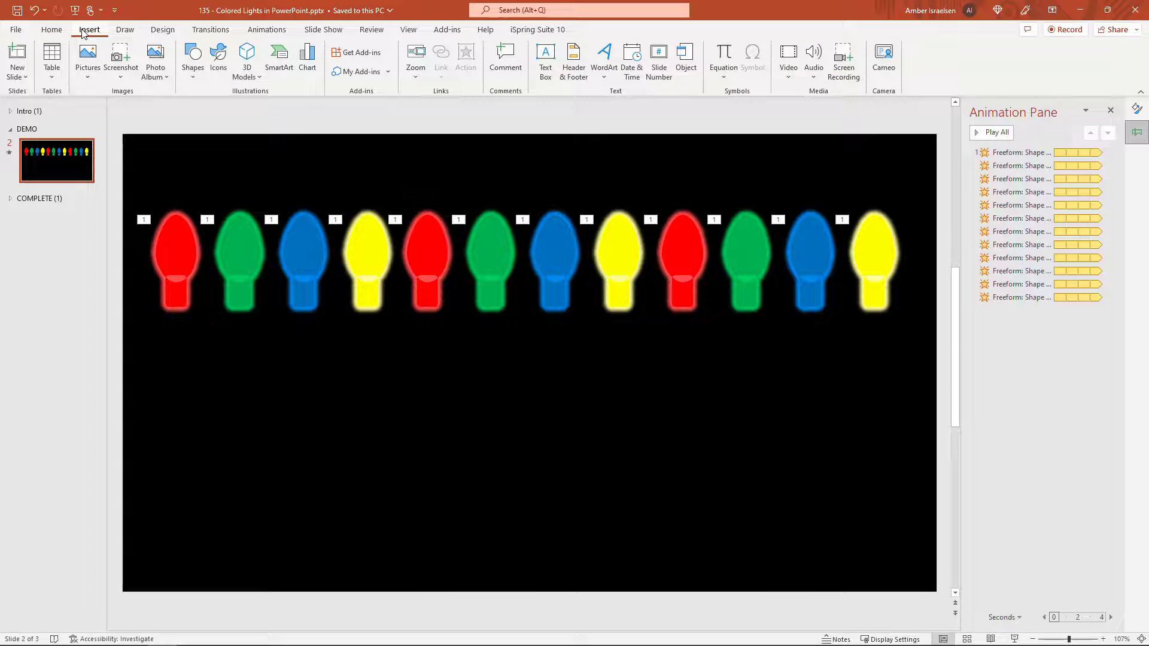
{"action": "left_click", "coordinate": [194, 79]}
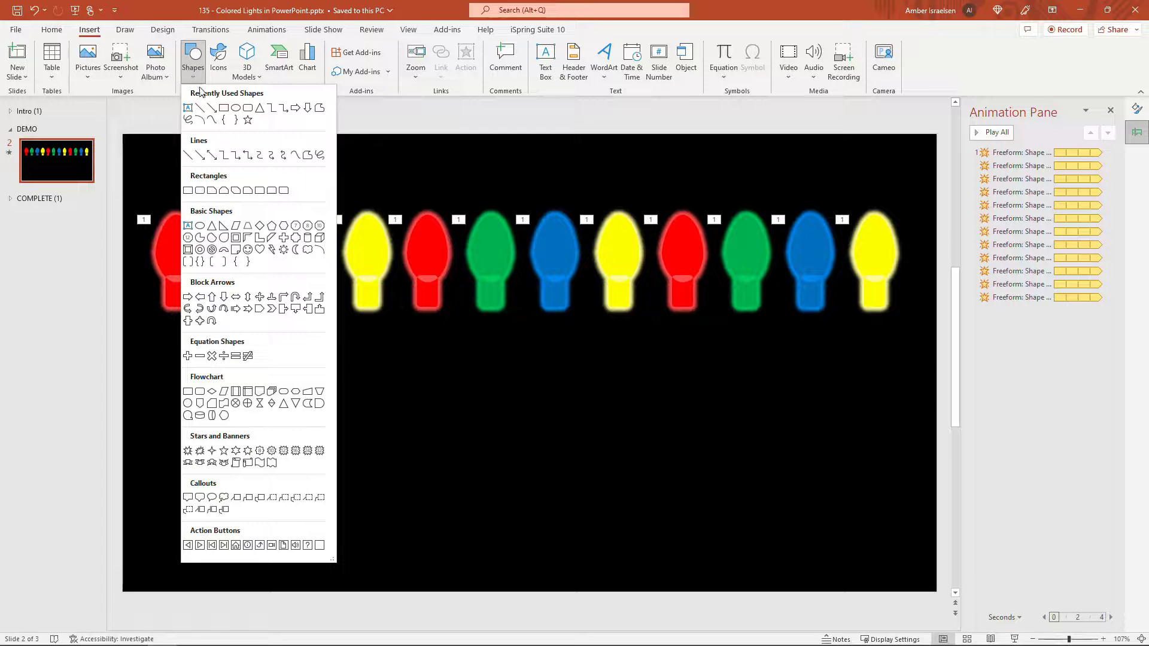
{"action": "left_click", "coordinate": [294, 157]}
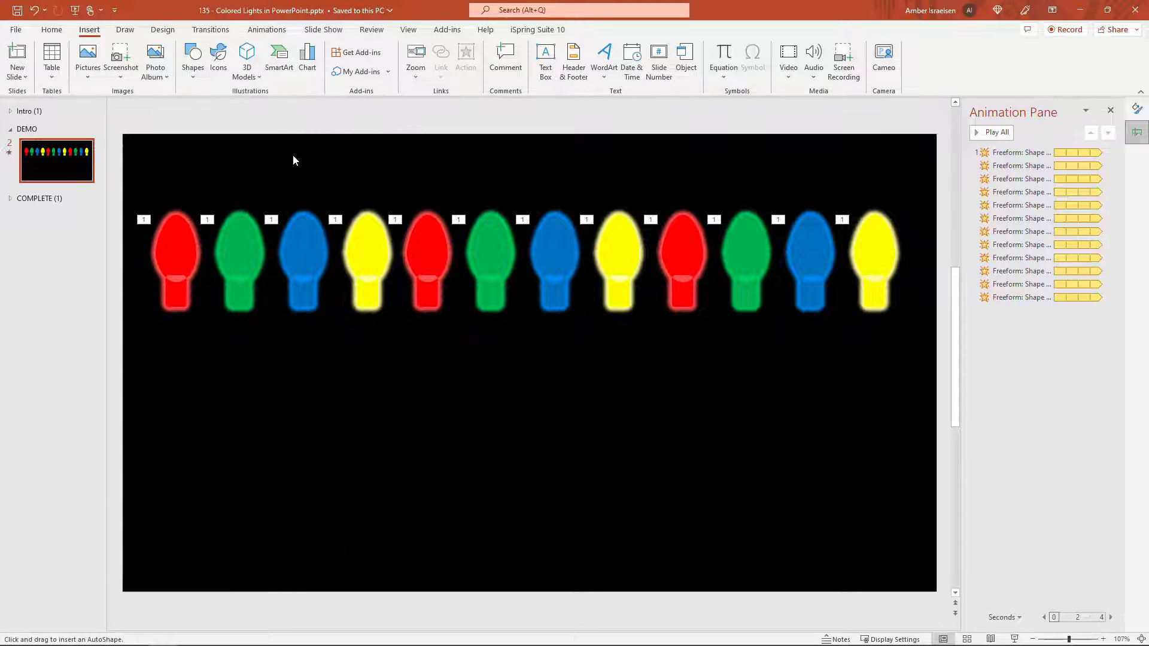
{"action": "left_click", "coordinate": [115, 405]}
{"action": "key", "text": "Escape"}
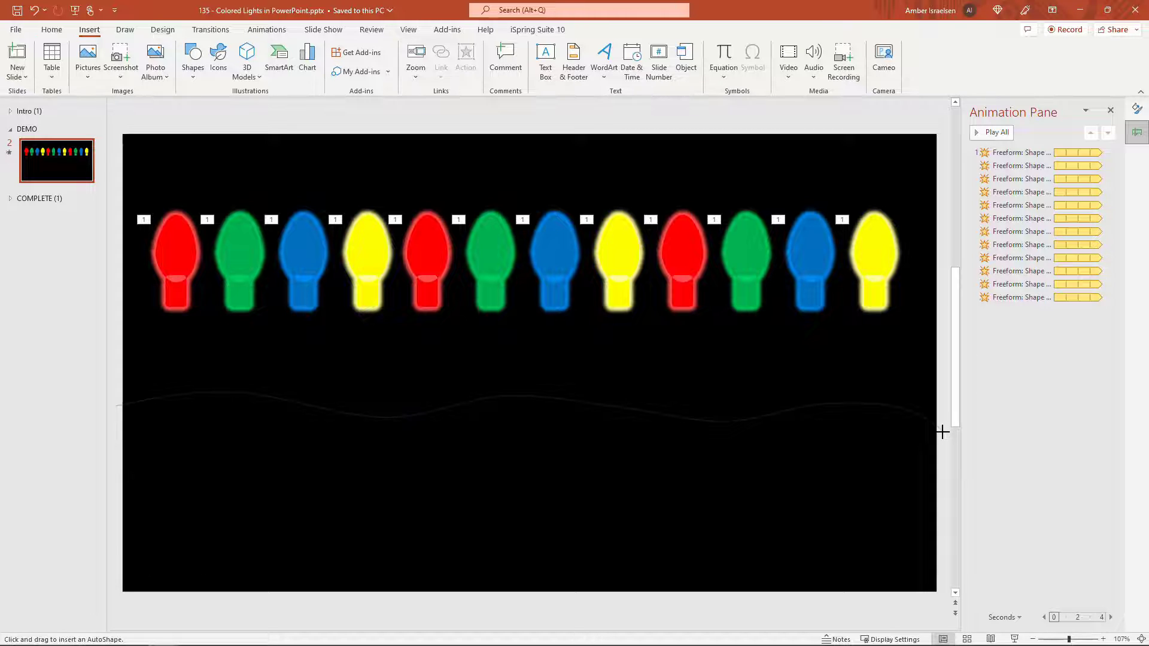
{"action": "double_click", "coordinate": [942, 431]}
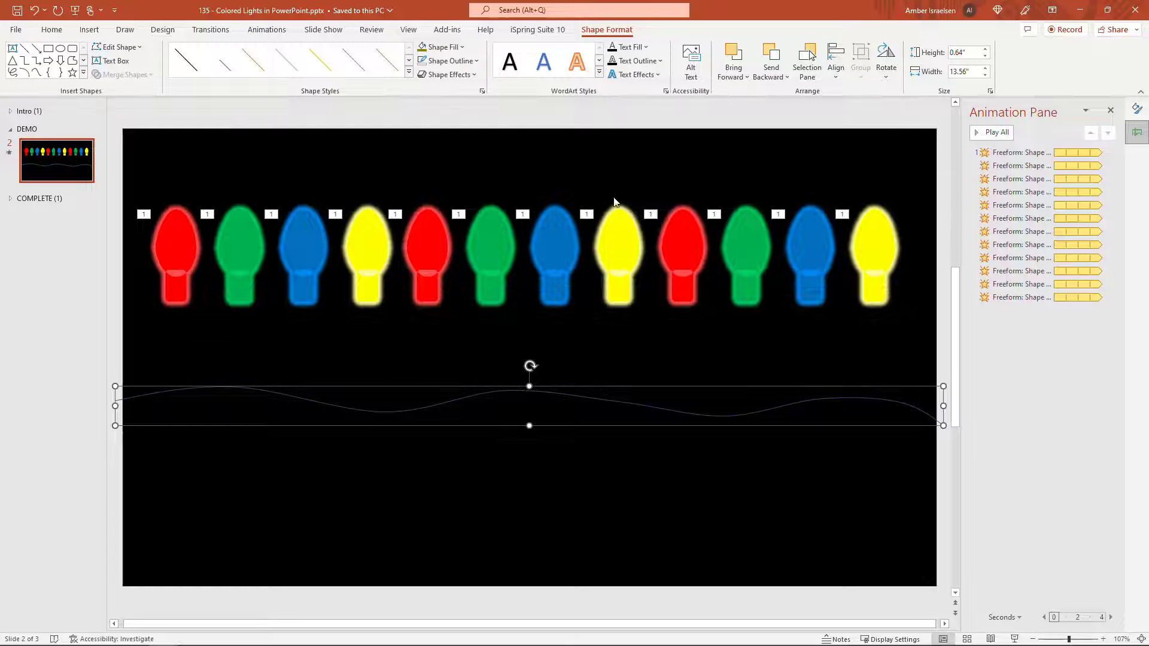
Give the curve a white 2¼ pt outline and stretch it to 13.7" by 0.77".
{"action": "left_click", "coordinate": [477, 61]}
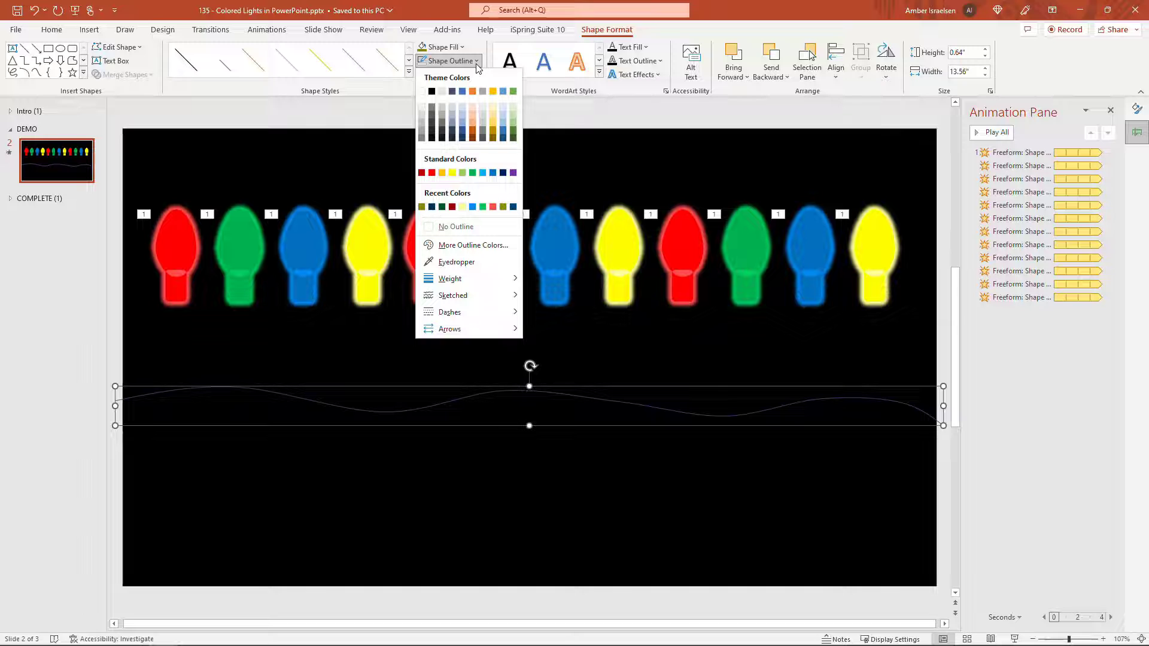
{"action": "left_click", "coordinate": [422, 91]}
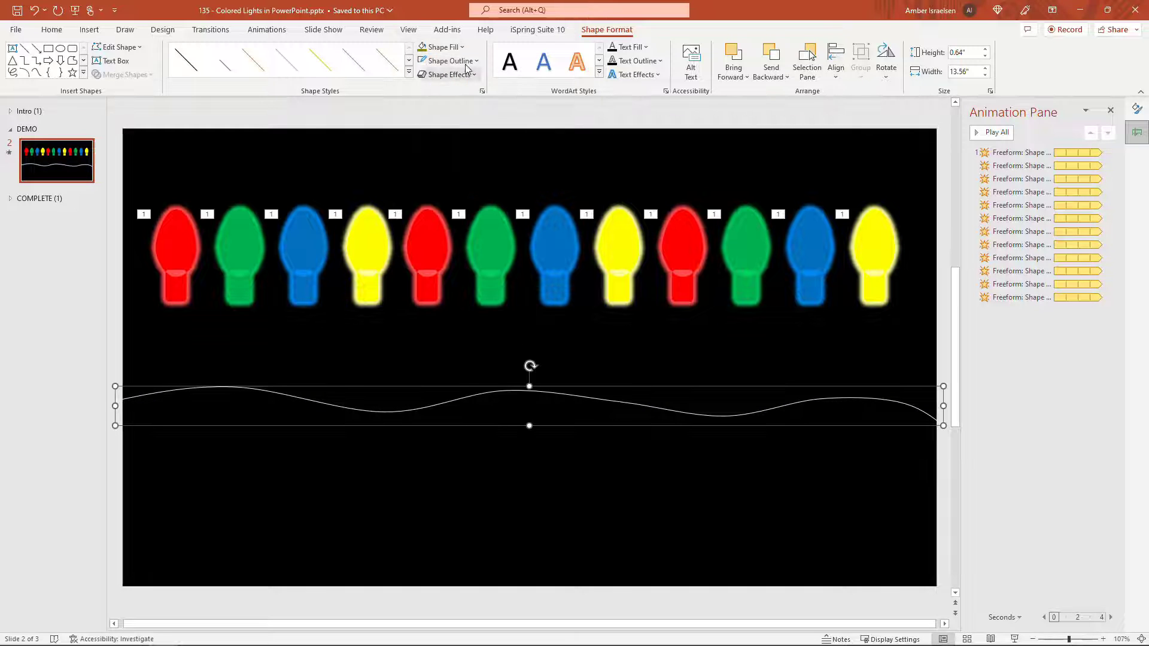
{"action": "left_click", "coordinate": [476, 61]}
{"action": "mouse_move", "coordinate": [482, 283]}
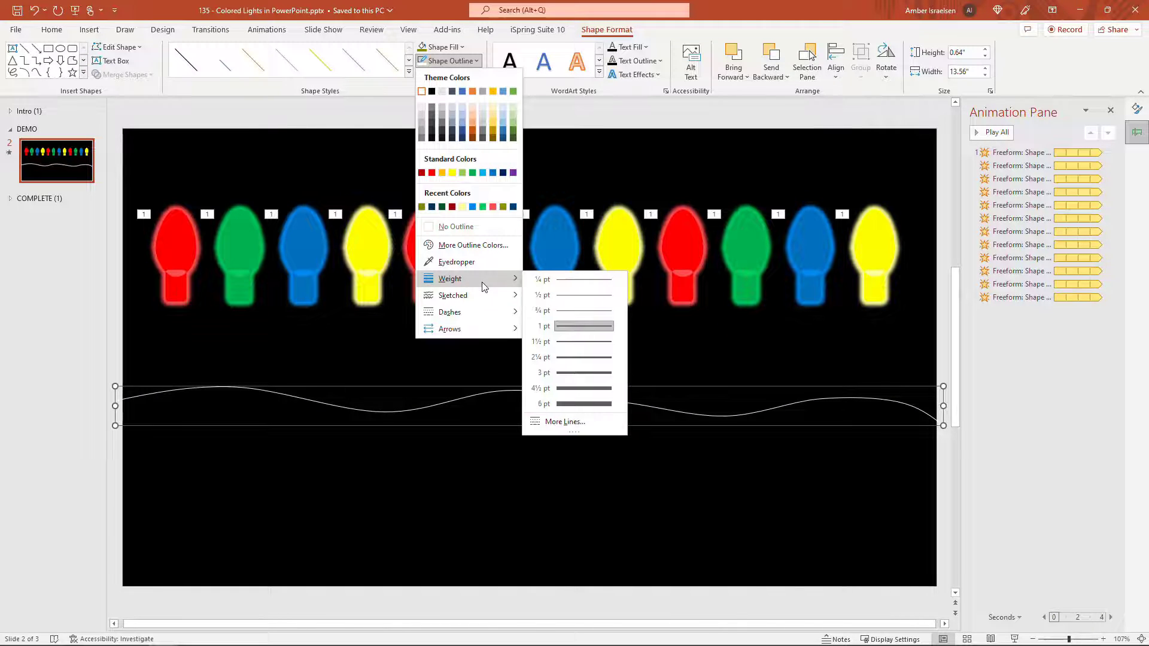
{"action": "left_click", "coordinate": [587, 359]}
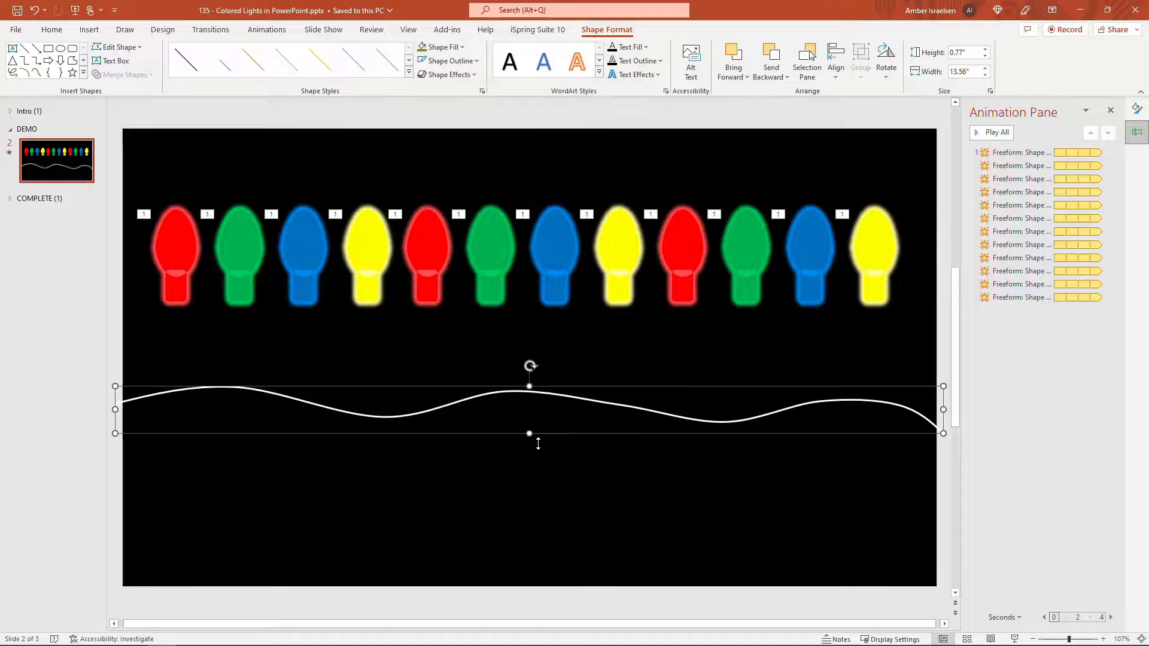
{"action": "left_click_drag", "start_coordinate": [948, 409], "coordinate": [950, 409]}
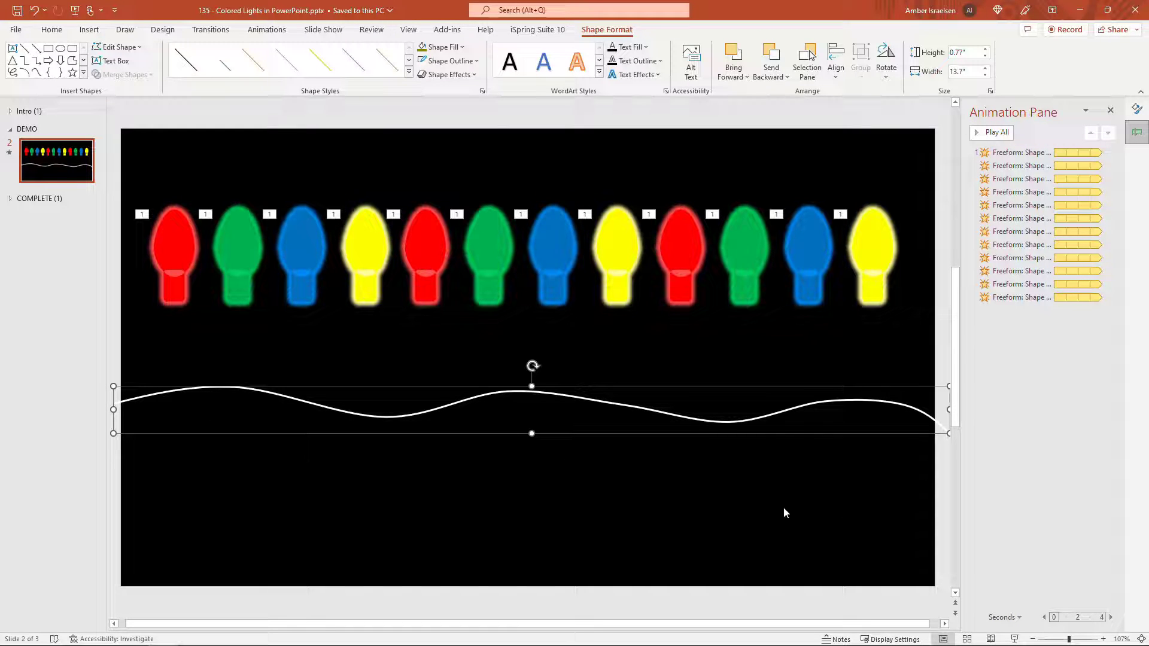
Hang the red bulb below the rope's left end and set the green bulb tilted on top.
{"action": "left_click", "coordinate": [118, 474]}
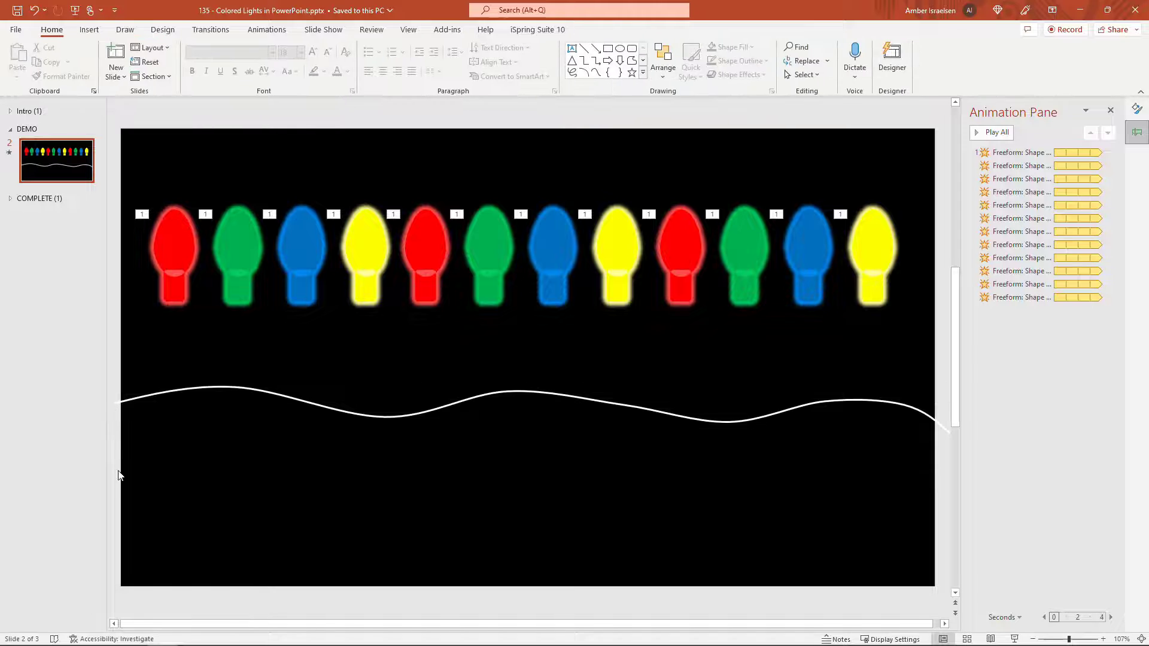
{"action": "left_click_drag", "start_coordinate": [171, 238], "coordinate": [172, 296]}
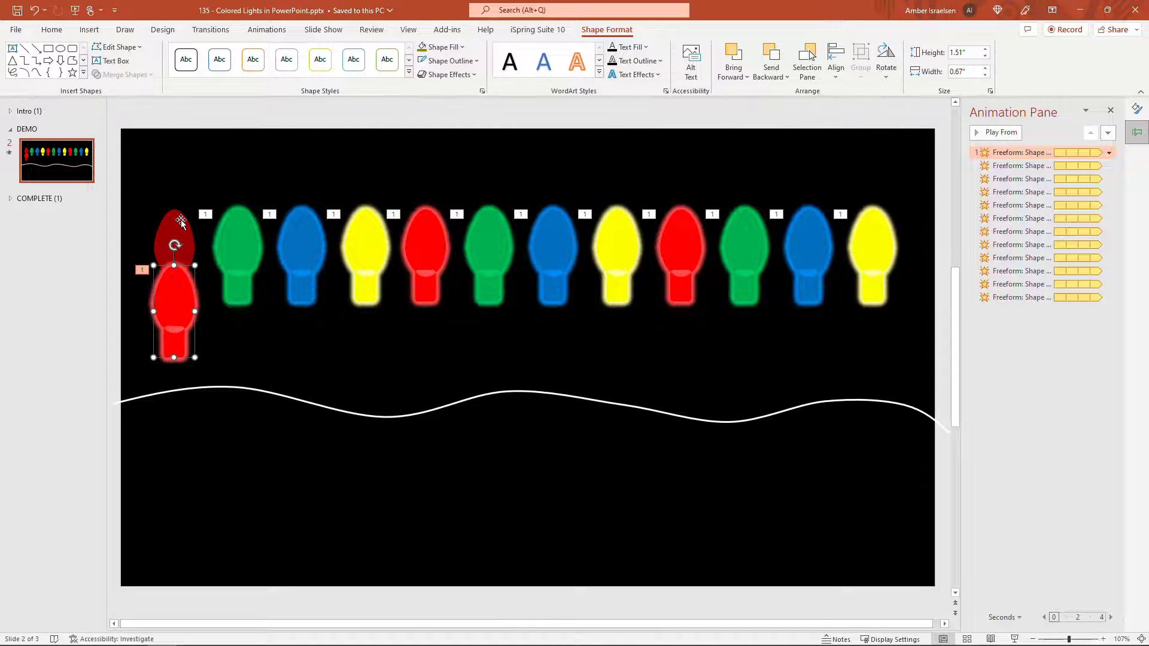
{"action": "key", "text": "ctrl+z"}
{"action": "left_click_drag", "start_coordinate": [136, 187], "coordinate": [217, 345]}
{"action": "left_click_drag", "start_coordinate": [172, 246], "coordinate": [189, 443]}
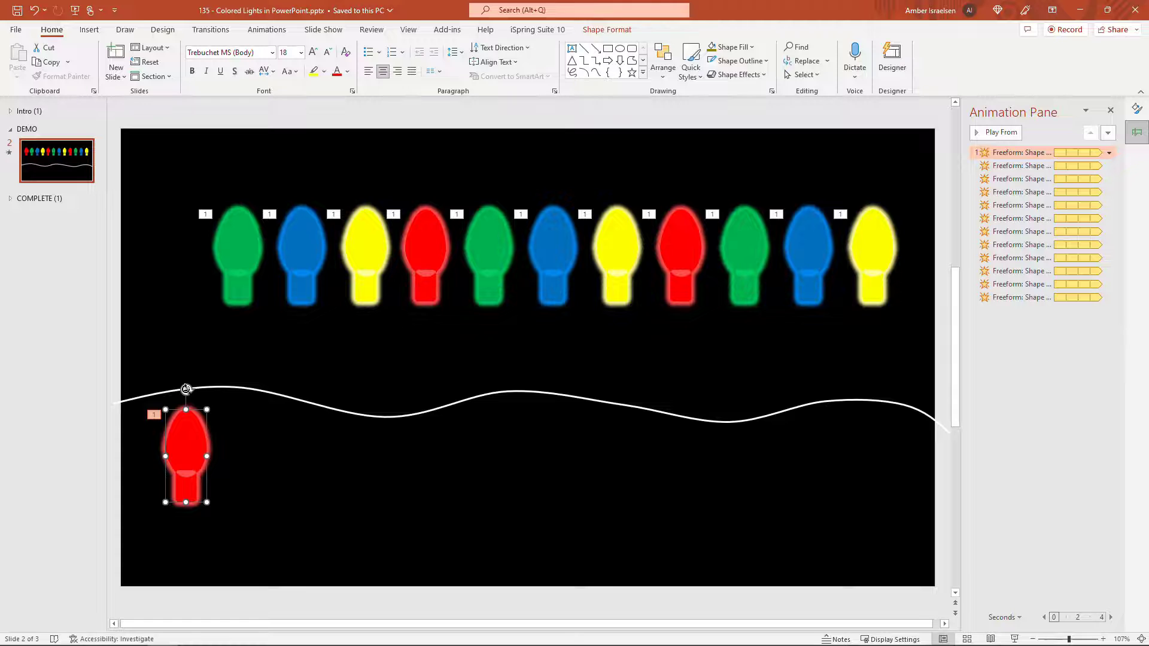
{"action": "left_click_drag", "start_coordinate": [186, 389], "coordinate": [185, 457]}
{"action": "left_click_drag", "start_coordinate": [169, 179], "coordinate": [284, 347]}
{"action": "left_click_drag", "start_coordinate": [239, 254], "coordinate": [239, 326]}
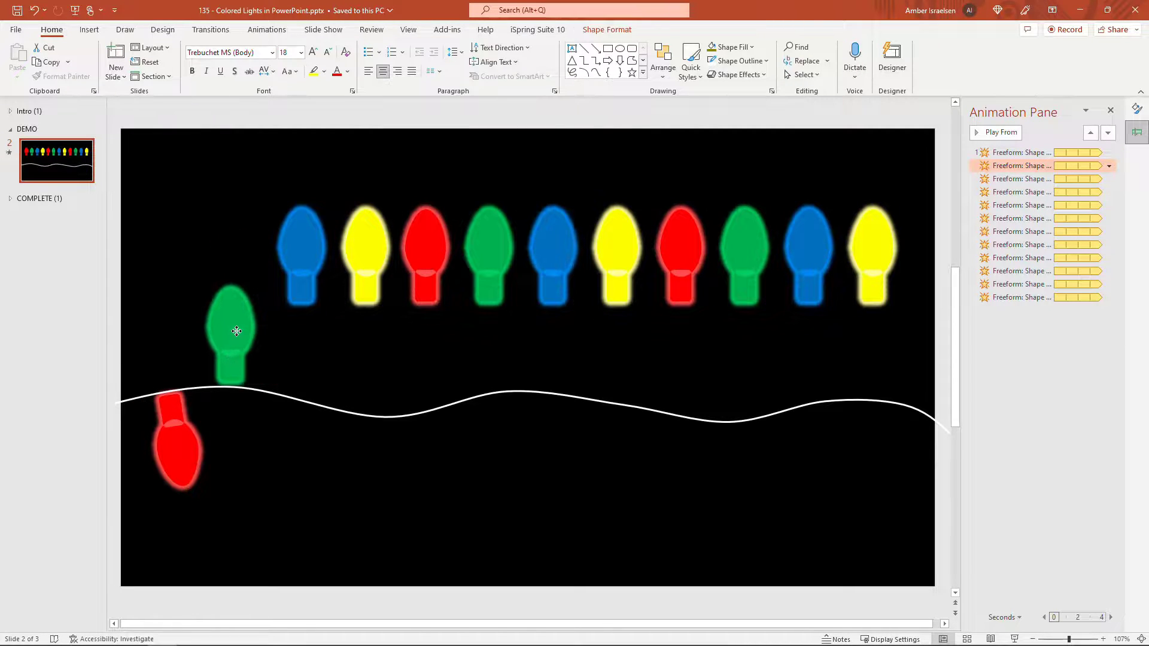
{"action": "mouse_move", "coordinate": [232, 265]}
{"action": "left_mouse_down"}
{"action": "mouse_move", "coordinate": [236, 281]}
{"action": "mouse_move", "coordinate": [237, 267]}
{"action": "left_mouse_up"}
{"action": "left_click_drag", "start_coordinate": [238, 312], "coordinate": [239, 318]}
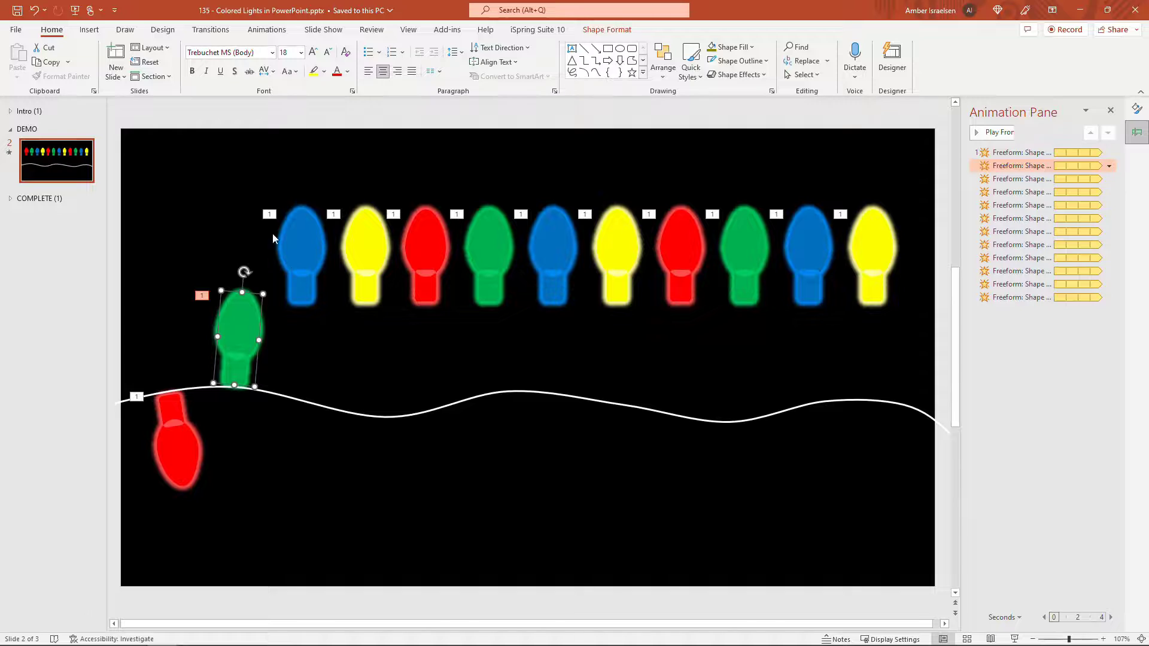
Place the blue bulb tilted on the rope and hang the yellow bulb below it.
{"action": "left_click_drag", "start_coordinate": [239, 178], "coordinate": [350, 347]}
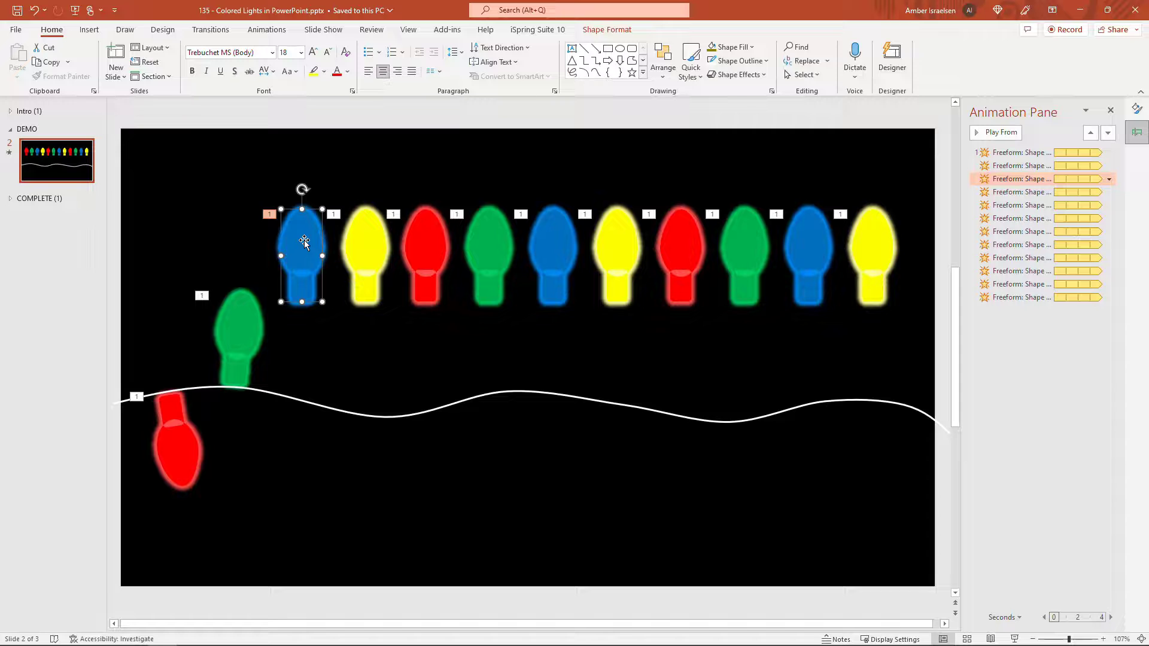
{"action": "left_click_drag", "start_coordinate": [302, 235], "coordinate": [333, 333]}
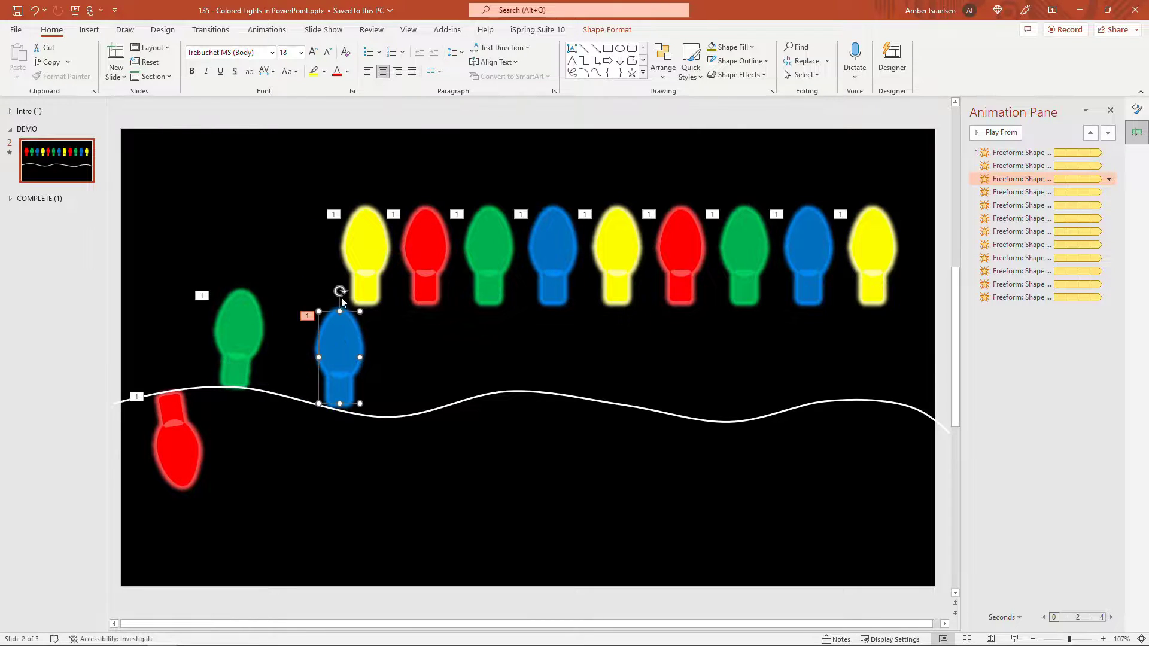
{"action": "left_click_drag", "start_coordinate": [341, 292], "coordinate": [360, 295]}
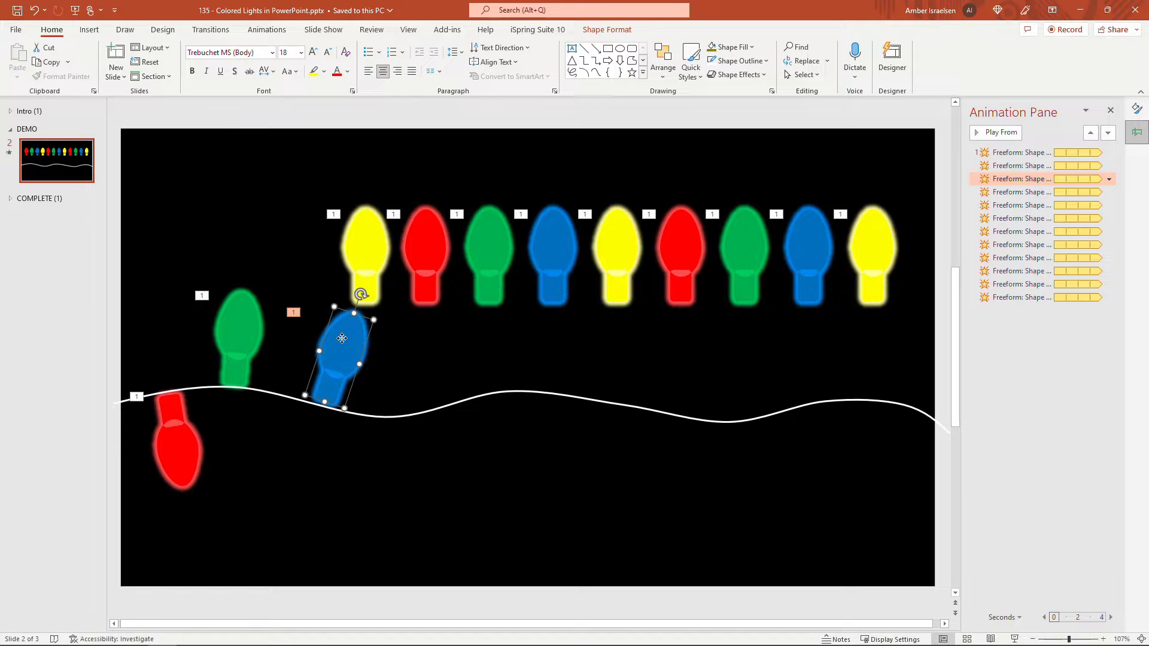
{"action": "left_click_drag", "start_coordinate": [343, 338], "coordinate": [343, 341]}
{"action": "left_click_drag", "start_coordinate": [309, 163], "coordinate": [402, 338]}
{"action": "left_click_drag", "start_coordinate": [367, 255], "coordinate": [293, 466]}
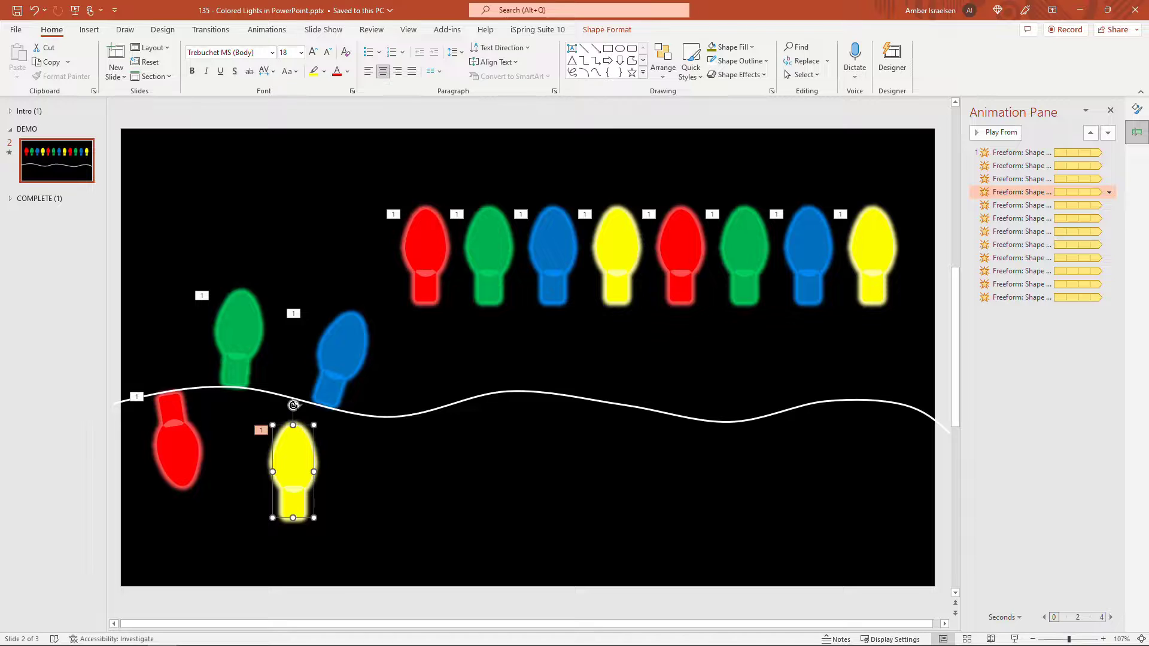
{"action": "left_click_drag", "start_coordinate": [293, 405], "coordinate": [268, 532]}
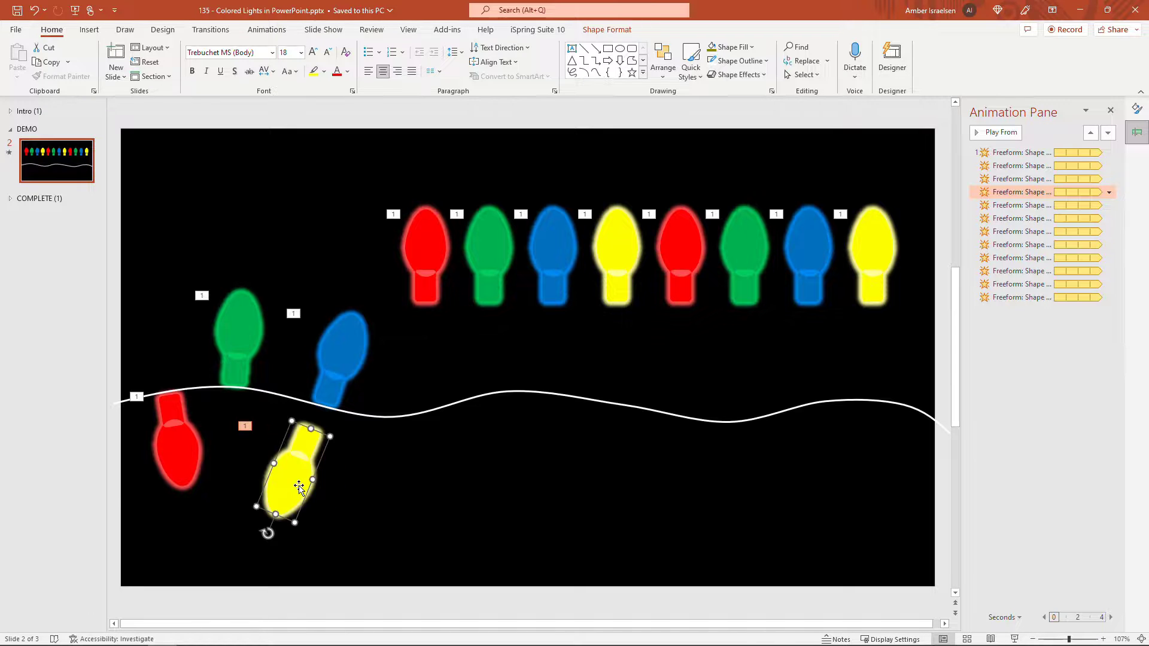
{"action": "left_click_drag", "start_coordinate": [299, 485], "coordinate": [282, 462]}
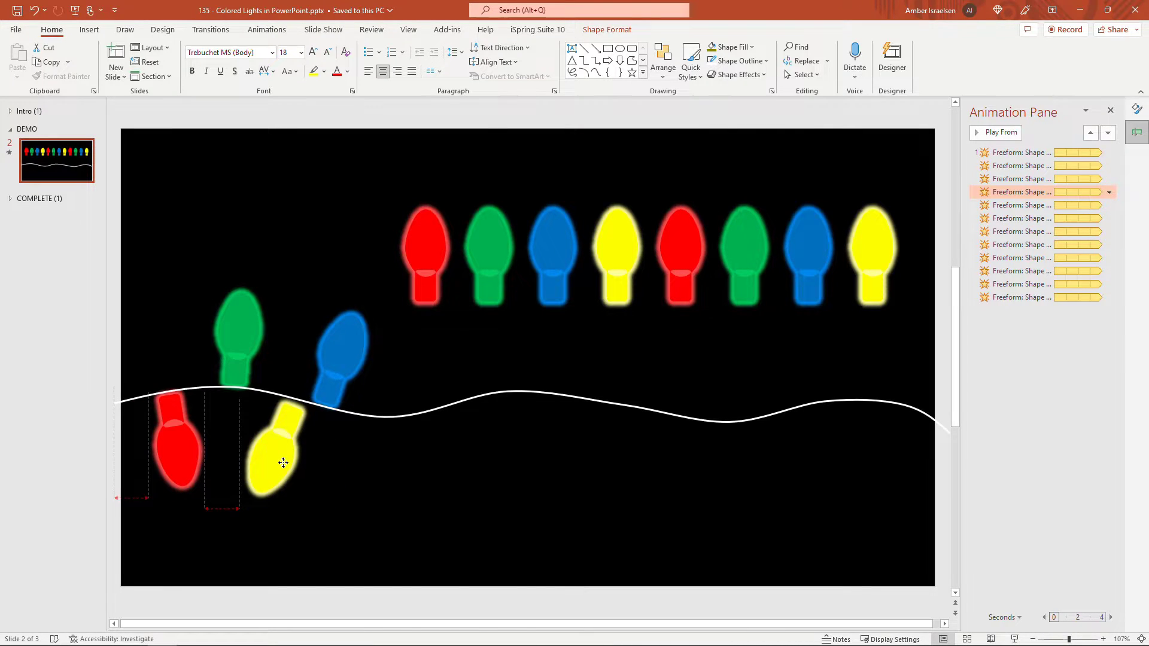